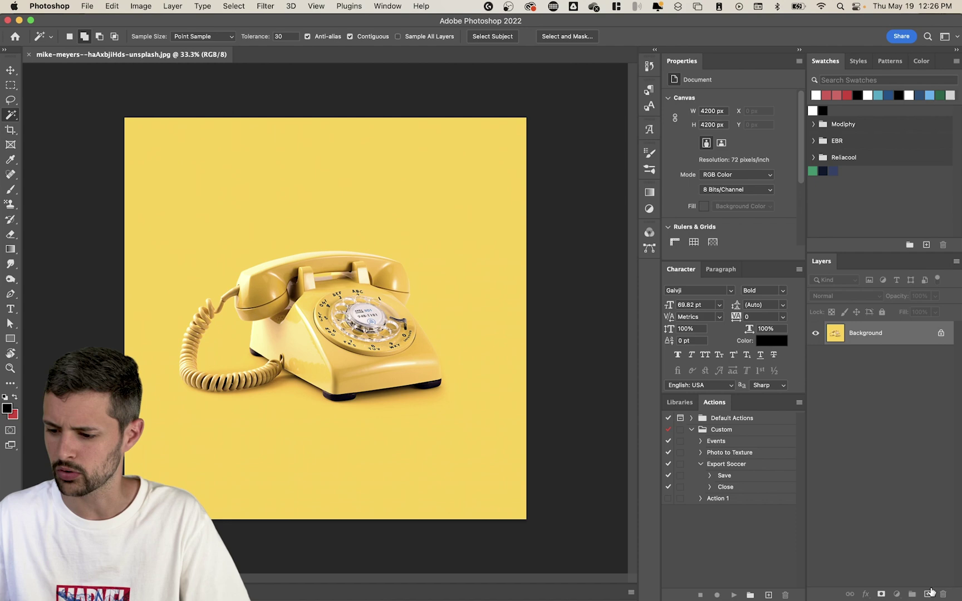
# - Add a new layer and a Hue/Saturation adjustment layer above the phone photo
pyautogui.click(929, 593)
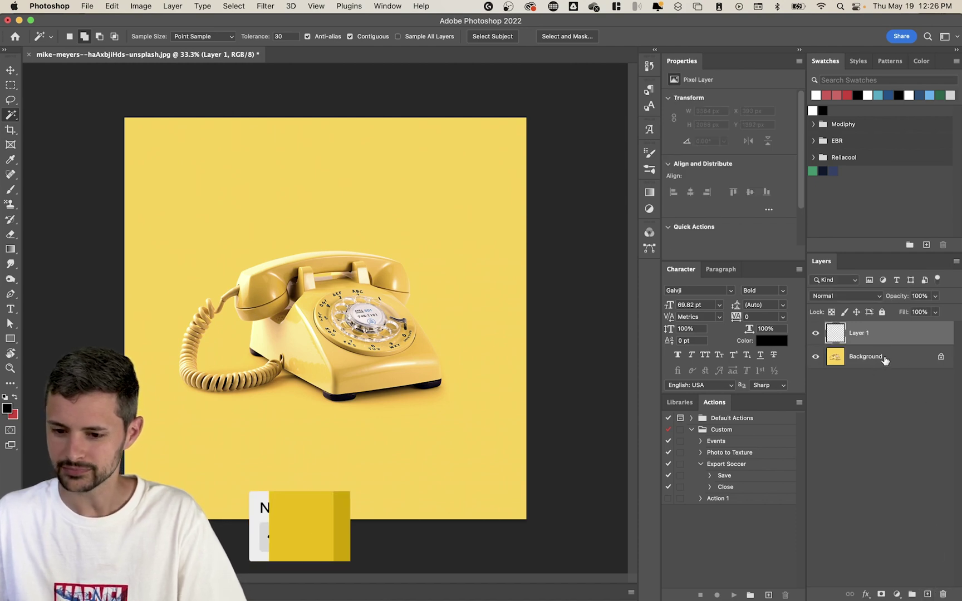
pyautogui.click(897, 594)
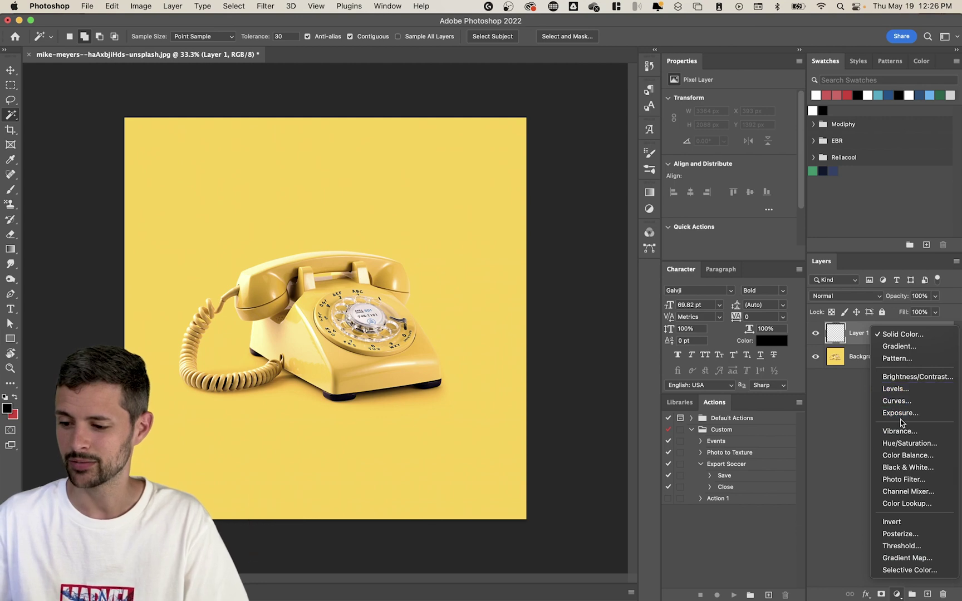
pyautogui.click(910, 444)
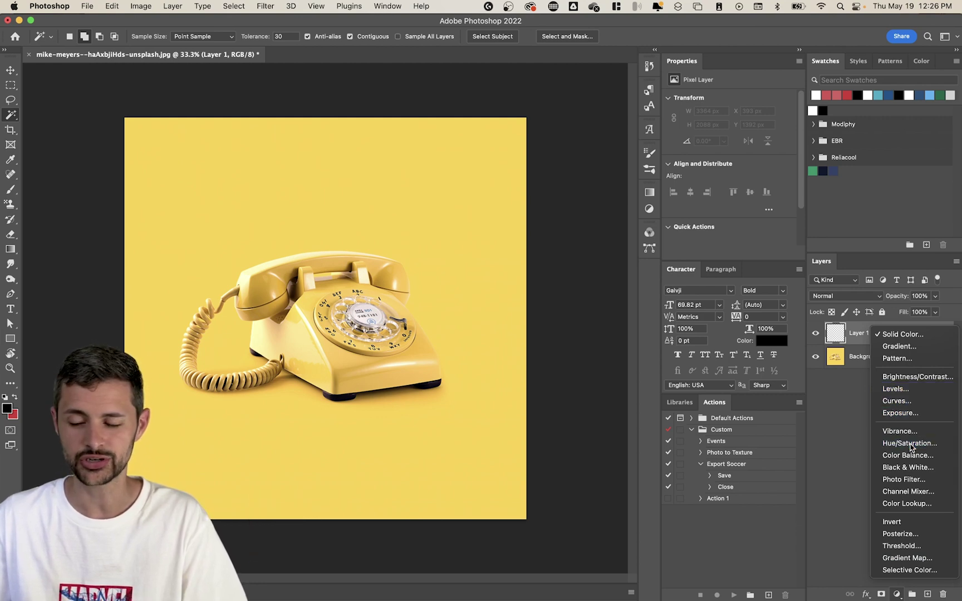
# - Delete the empty Layer 1 and target the Hue/Saturation 1 adjustment settings
pyautogui.click(878, 366)
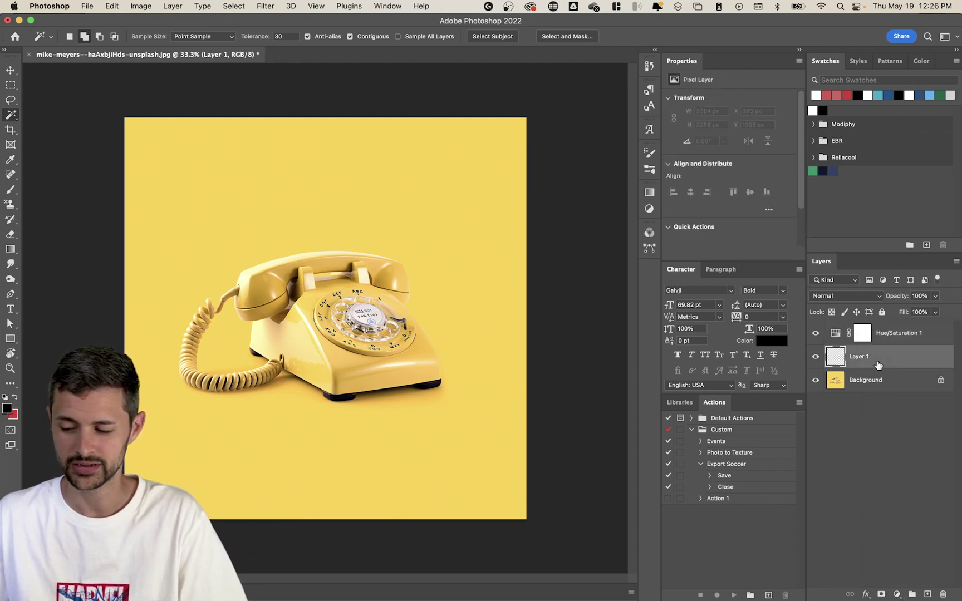
pyautogui.press('Delete')
pyautogui.click(891, 339)
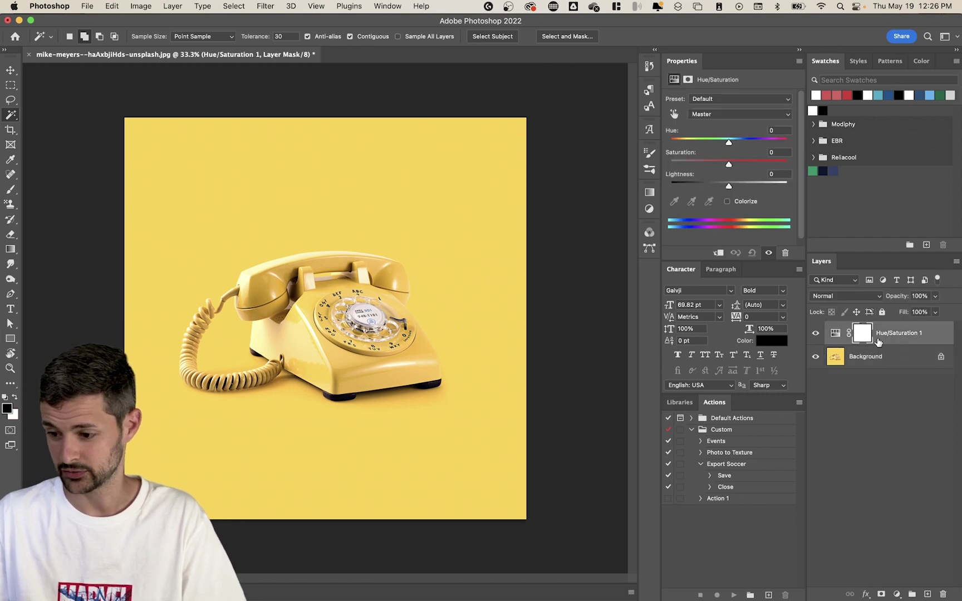
pyautogui.click(833, 331)
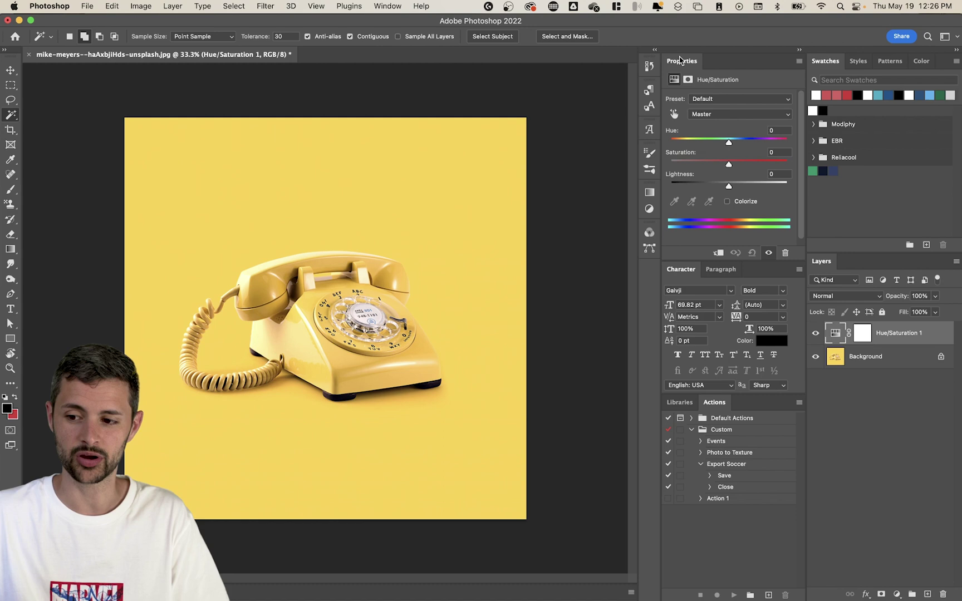
pyautogui.click(384, 6)
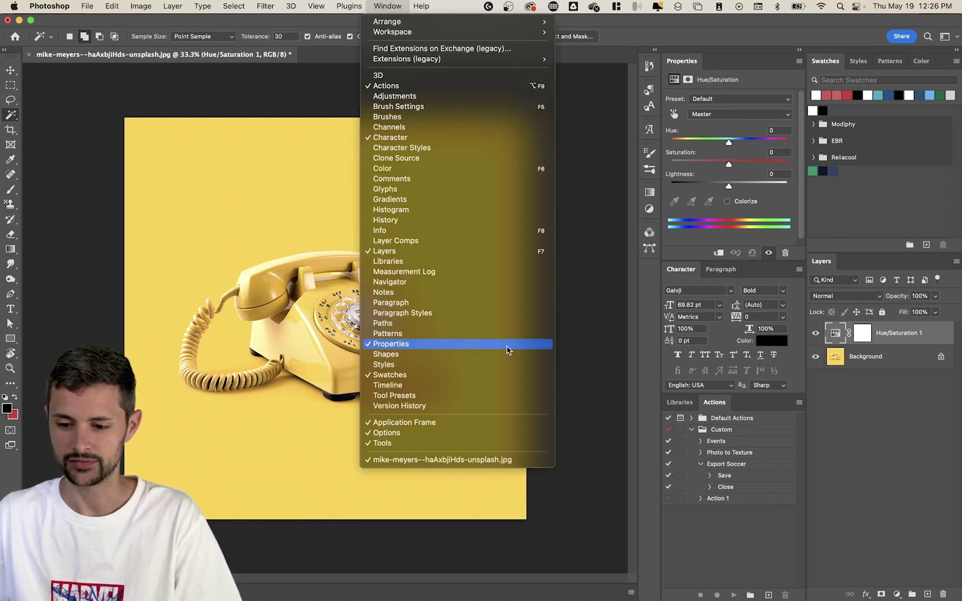
pyautogui.click(728, 61)
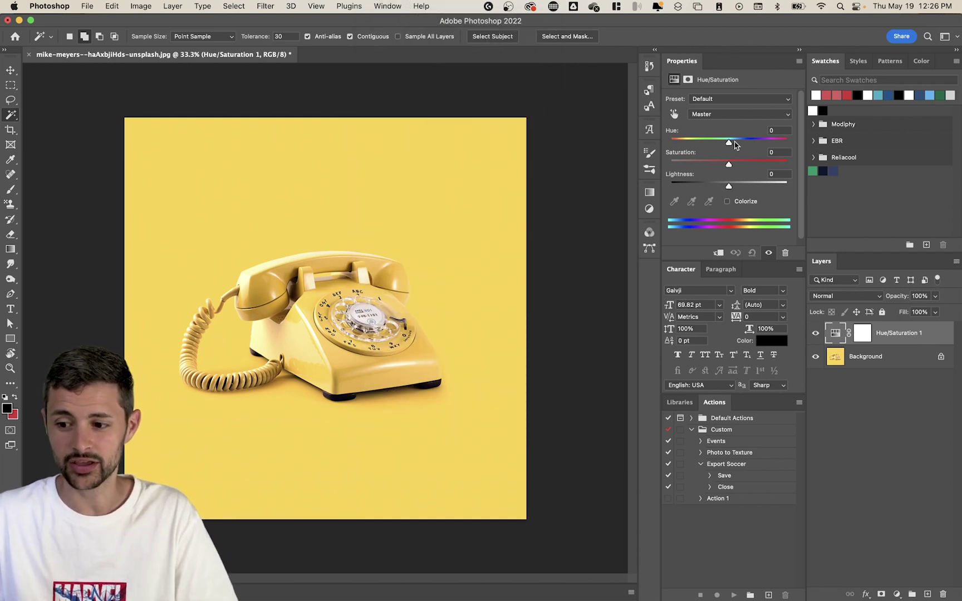
# - Set Hue to +117 and Saturation to −62, with Lightness reset to 0
pyautogui.moveTo(729, 143); pyautogui.dragTo(706, 162)
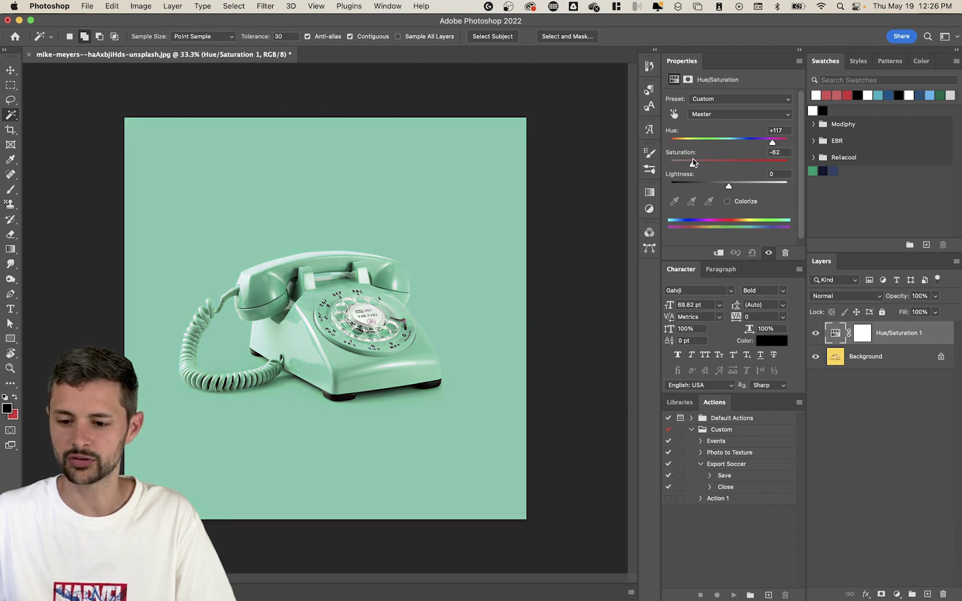
pyautogui.moveTo(728, 185)
pyautogui.mouseDown()
pyautogui.moveTo(765, 186)
pyautogui.moveTo(699, 186)
pyautogui.moveTo(757, 188)
pyautogui.moveTo(719, 190)
pyautogui.mouseUp()
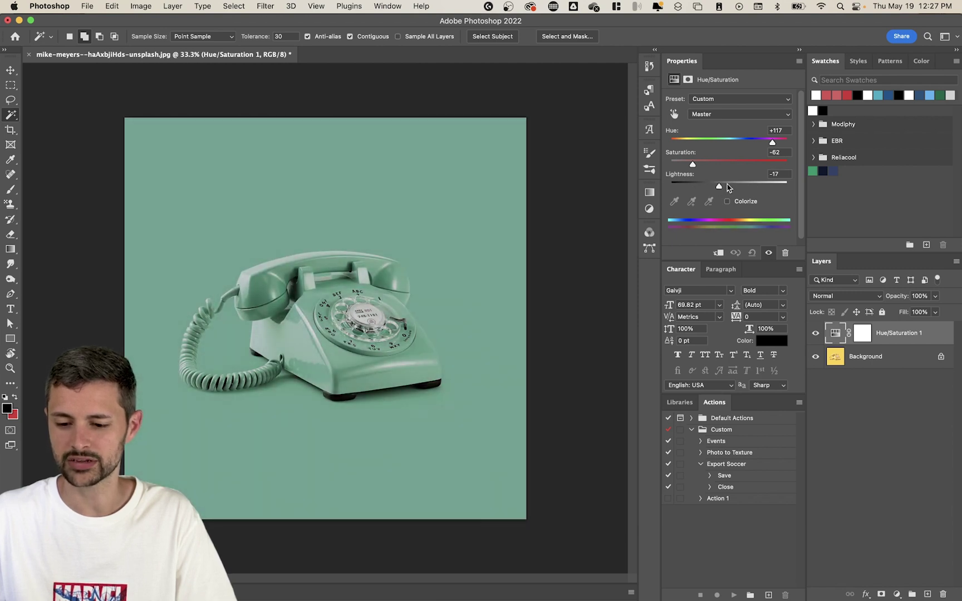
pyautogui.click(778, 174)
pyautogui.write('0')
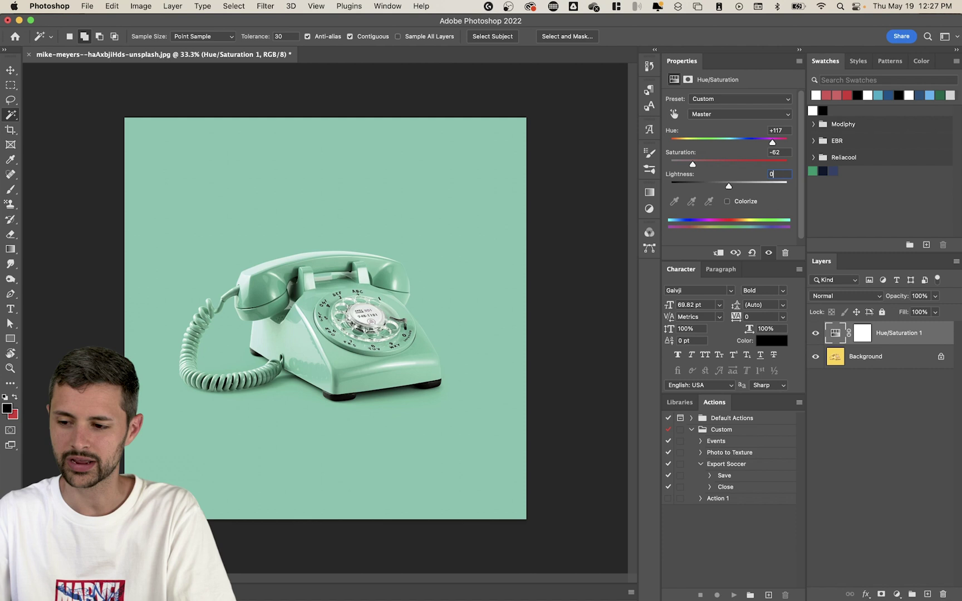
pyautogui.press('Return')
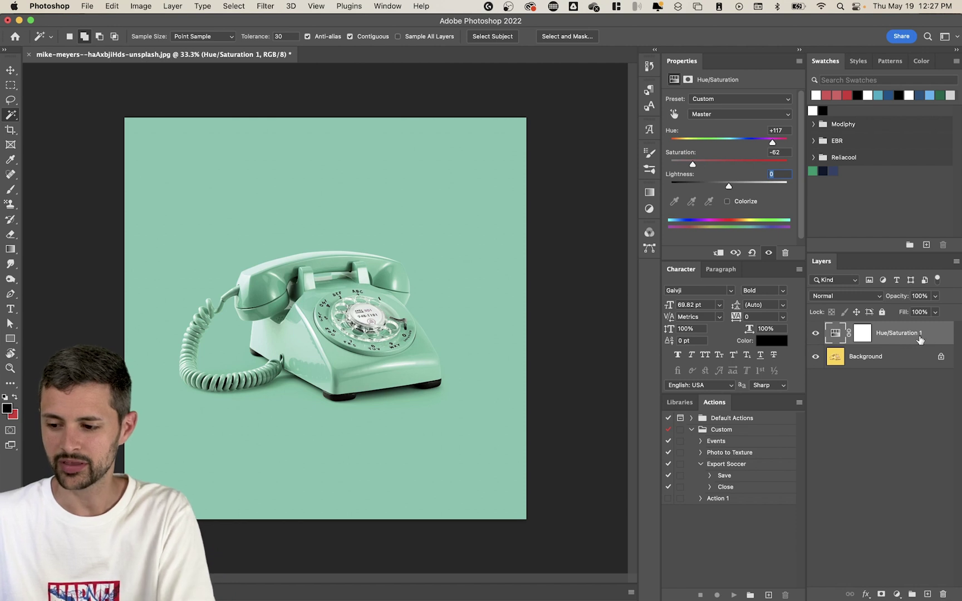
# - Duplicate Hue/Saturation 1, hide the original, and select the copy
pyautogui.press('super+j')
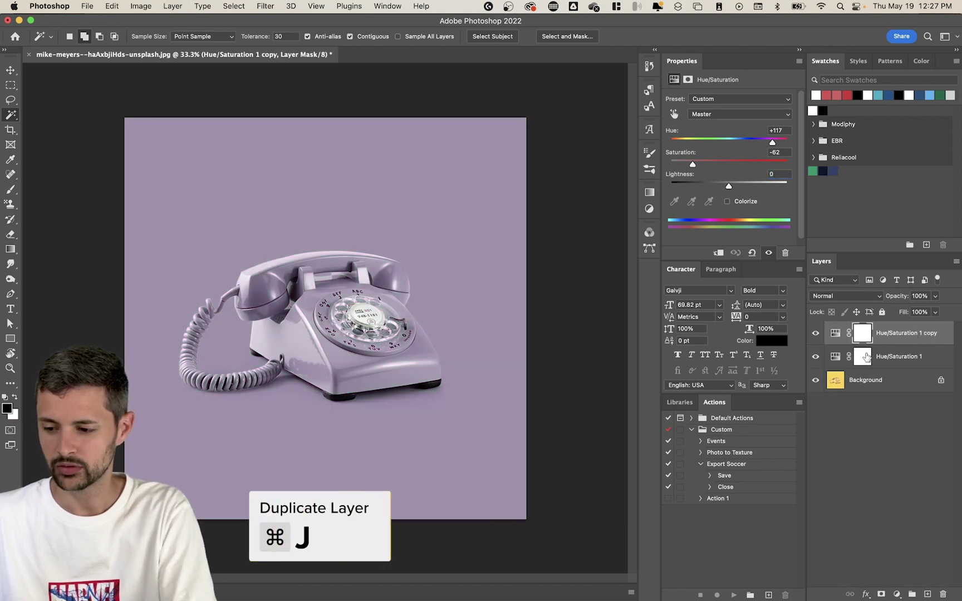
pyautogui.click(863, 357)
pyautogui.click(835, 356)
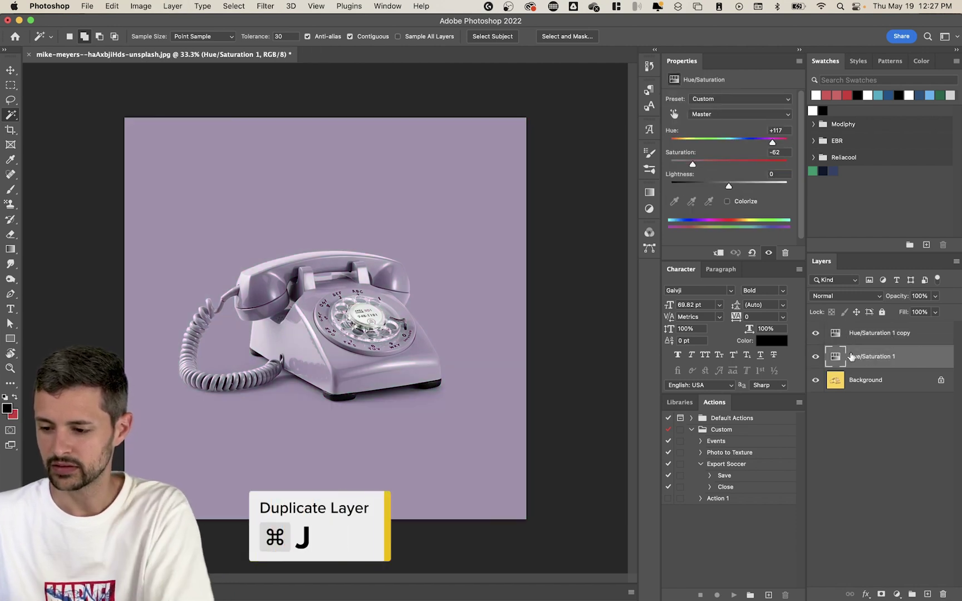
pyautogui.click(816, 357)
pyautogui.click(840, 335)
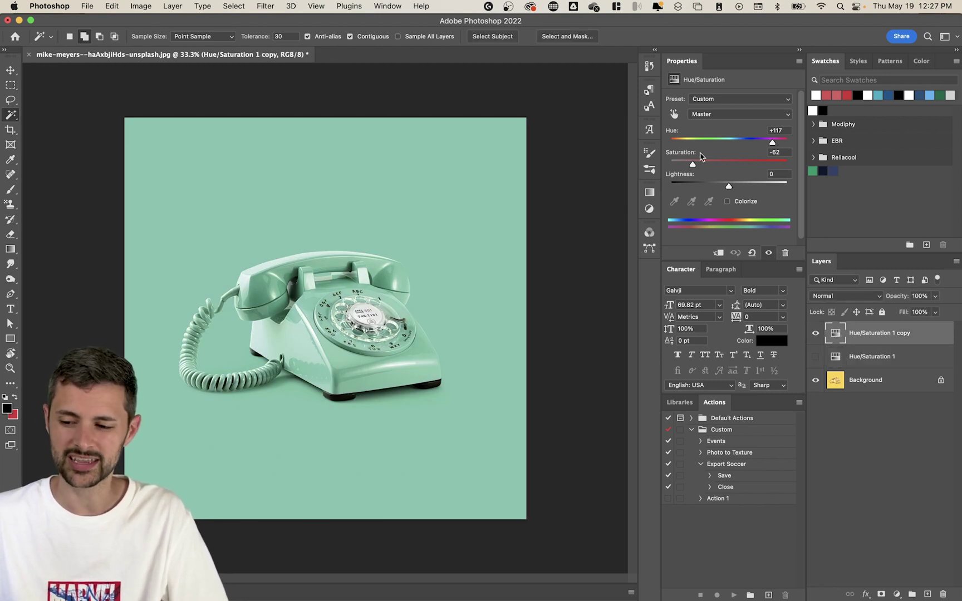
# - Colorize the copy at Hue 116, Saturation 43, Lightness 0
pyautogui.click(728, 203)
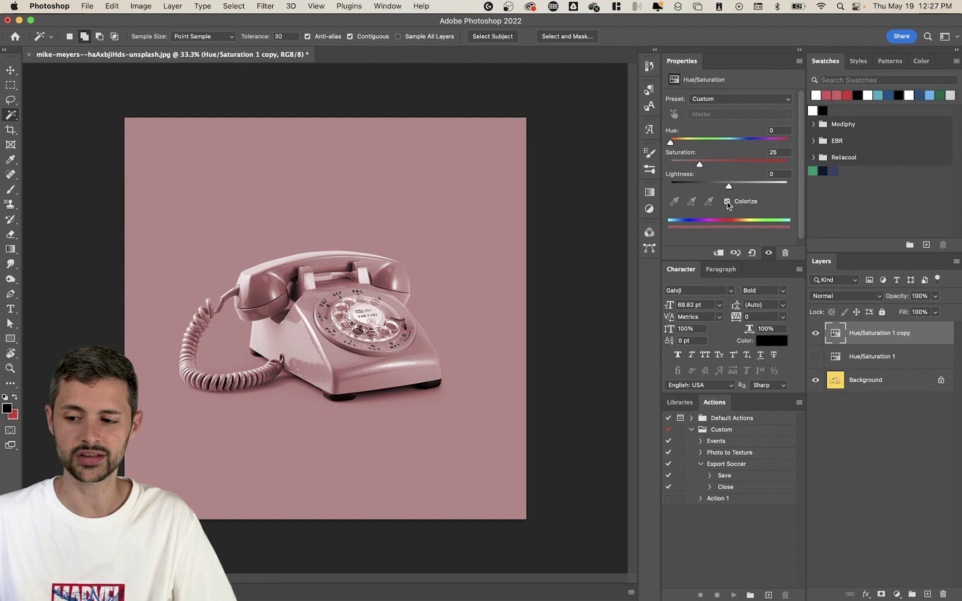
pyautogui.moveTo(679, 144); pyautogui.dragTo(773, 146)
pyautogui.moveTo(701, 166); pyautogui.dragTo(733, 185)
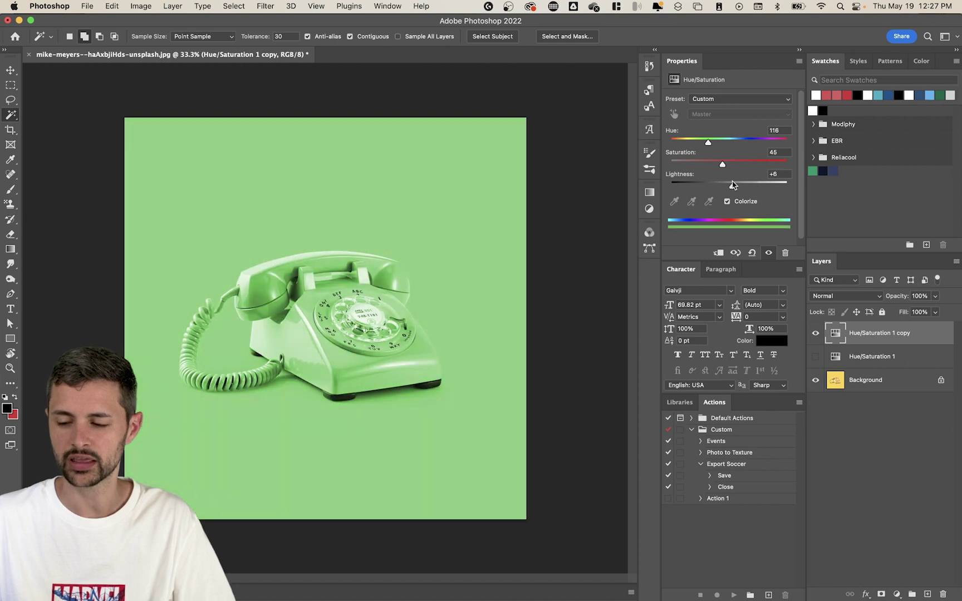
pyautogui.doubleClick(784, 174)
pyautogui.write('0')
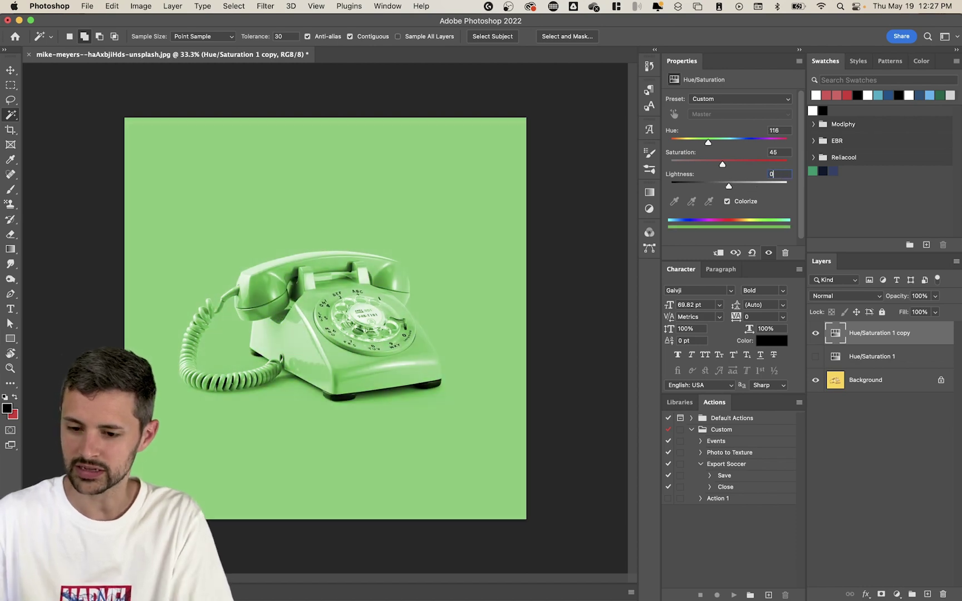
pyautogui.moveTo(722, 165)
pyautogui.mouseDown()
pyautogui.moveTo(737, 166)
pyautogui.moveTo(724, 166)
pyautogui.mouseUp()
# - Compare the two recolours, then delete the green colorized Hue/Saturation 1 copy
pyautogui.click(816, 333)
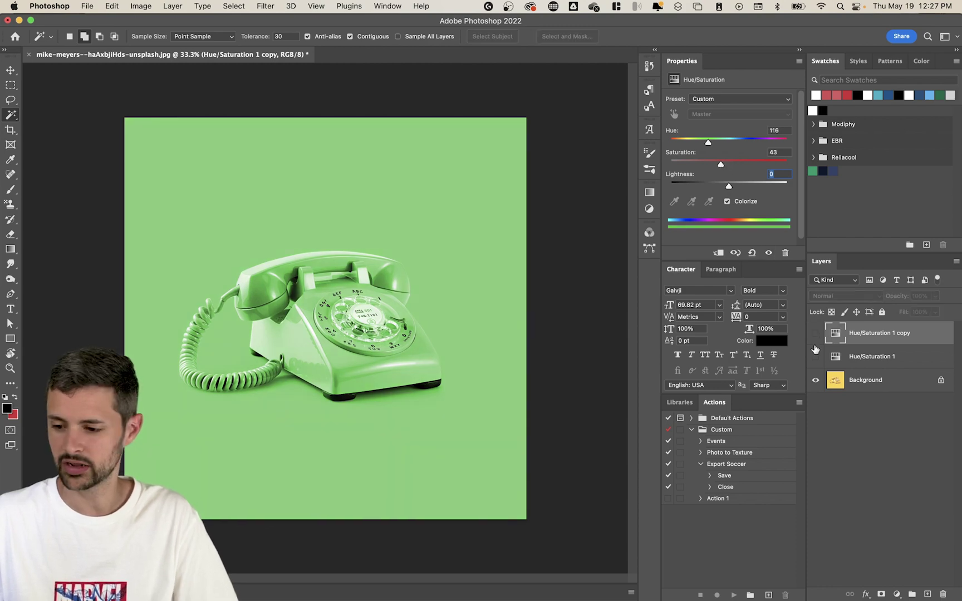
pyautogui.click(815, 357)
pyautogui.click(900, 360)
pyautogui.click(921, 333)
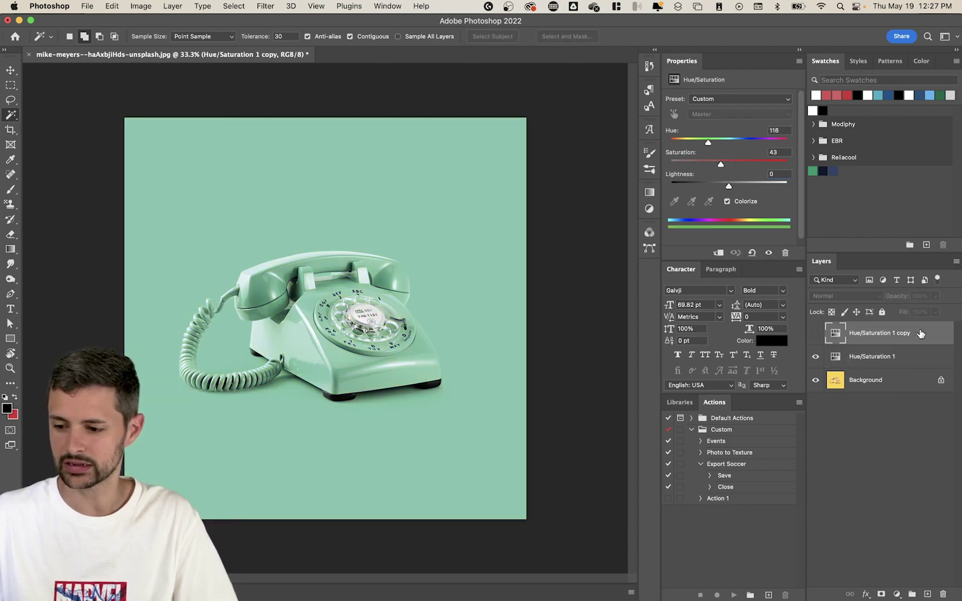
pyautogui.press('Delete')
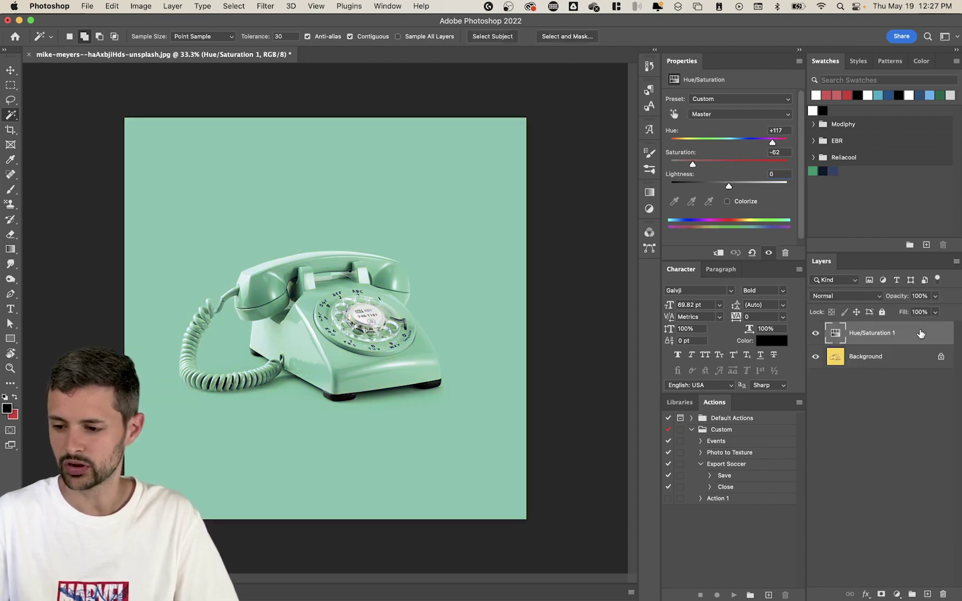
pyautogui.click(906, 406)
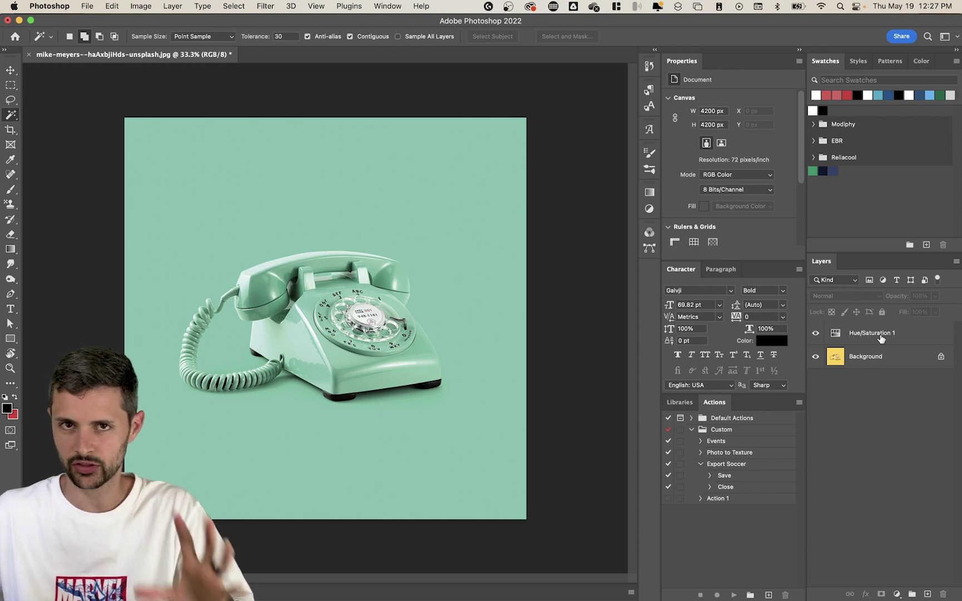
# - Toggle Hue/Saturation 1 off and on to compare with the original photo
pyautogui.click(814, 334)
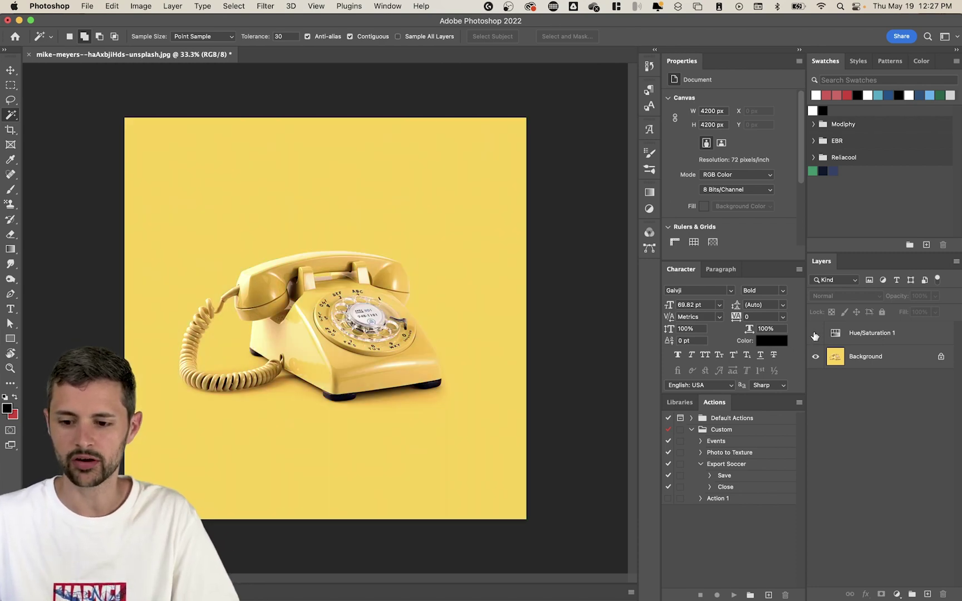
pyautogui.click(814, 334)
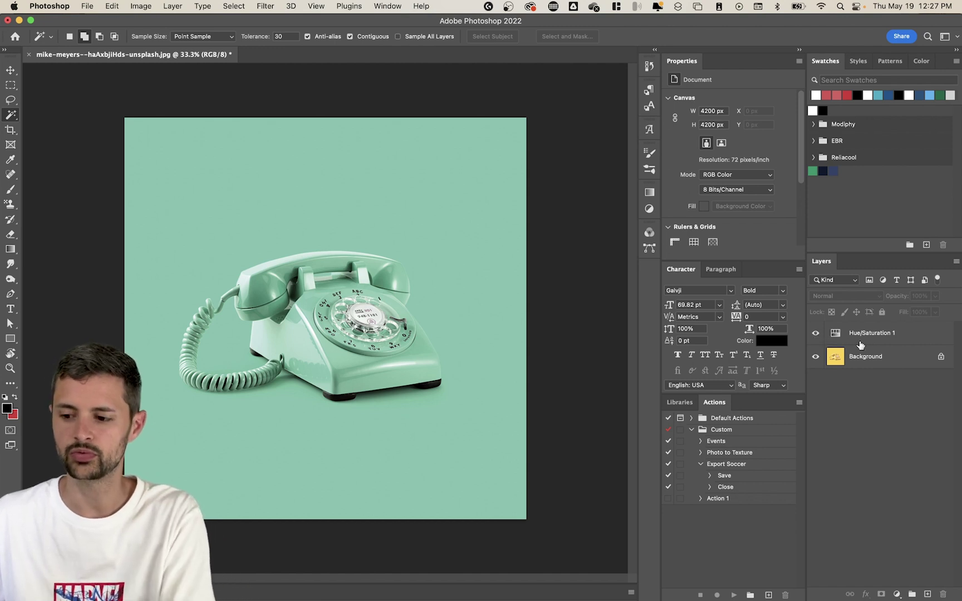
pyautogui.click(816, 334)
pyautogui.click(816, 334)
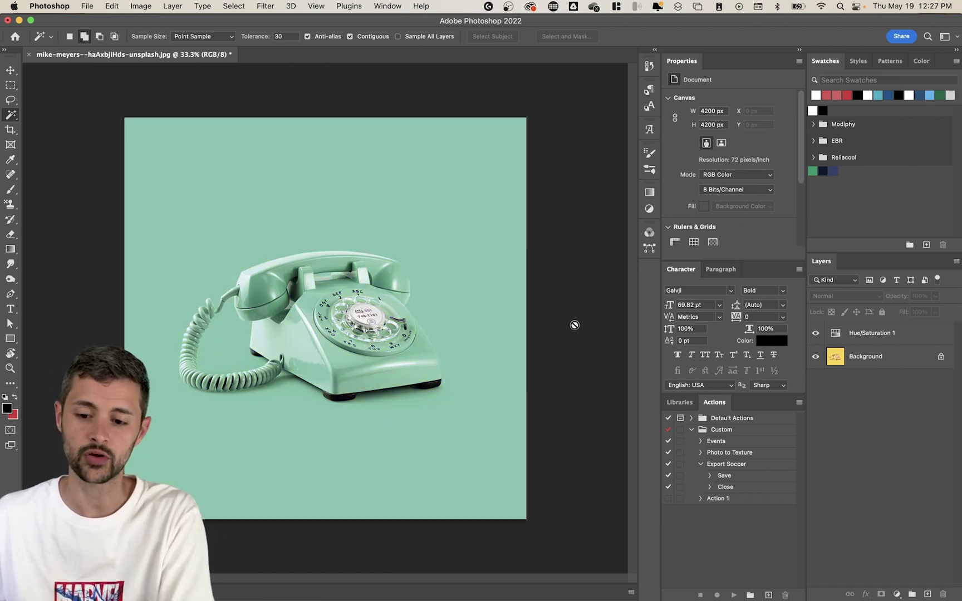
pyautogui.click(859, 337)
# - Rename the duplicated photo layer to 'Phone', correcting the 'Phine' typo
pyautogui.click(896, 358)
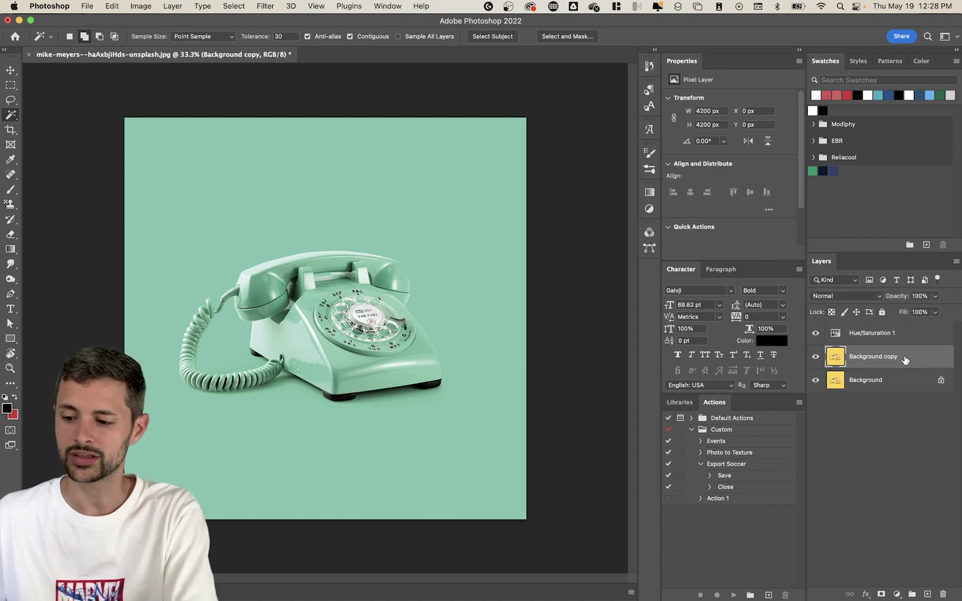
pyautogui.write('Phine')
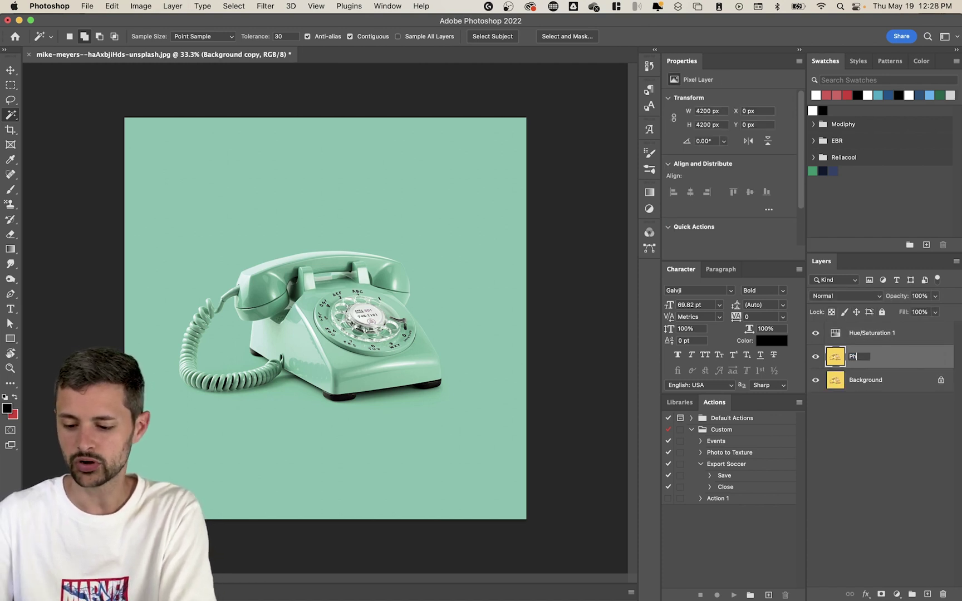
pyautogui.press('Return')
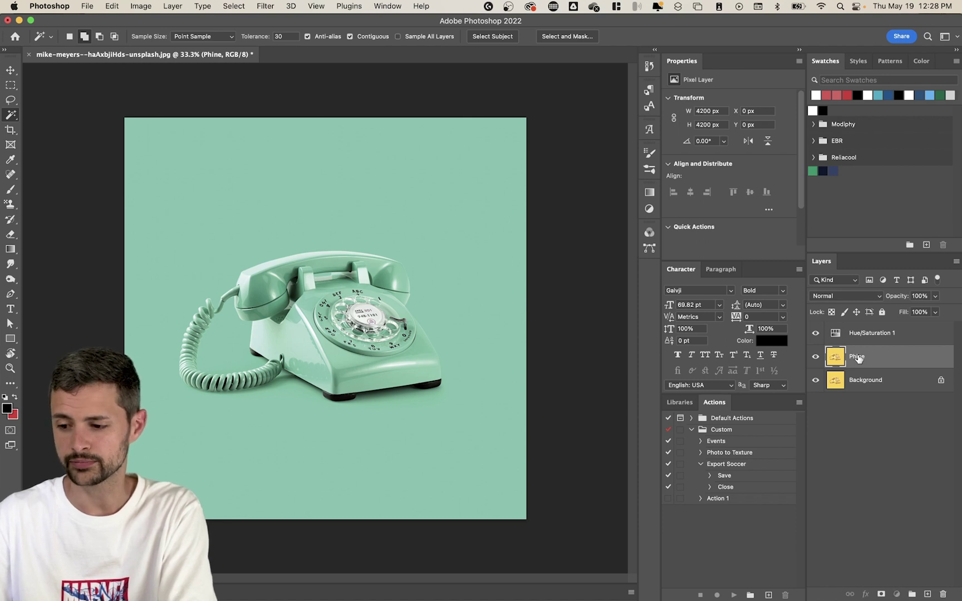
pyautogui.doubleClick(858, 356)
pyautogui.write('Phone')
pyautogui.press('Return')
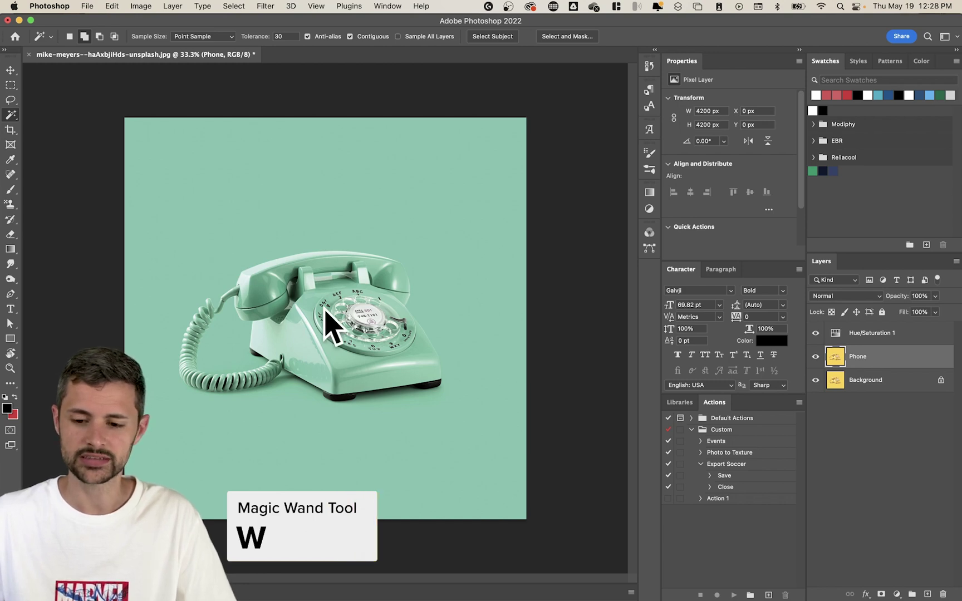
# - Try a Magic Wand selection, deselect, then use Select Subject to select the phone
pyautogui.click(305, 293)
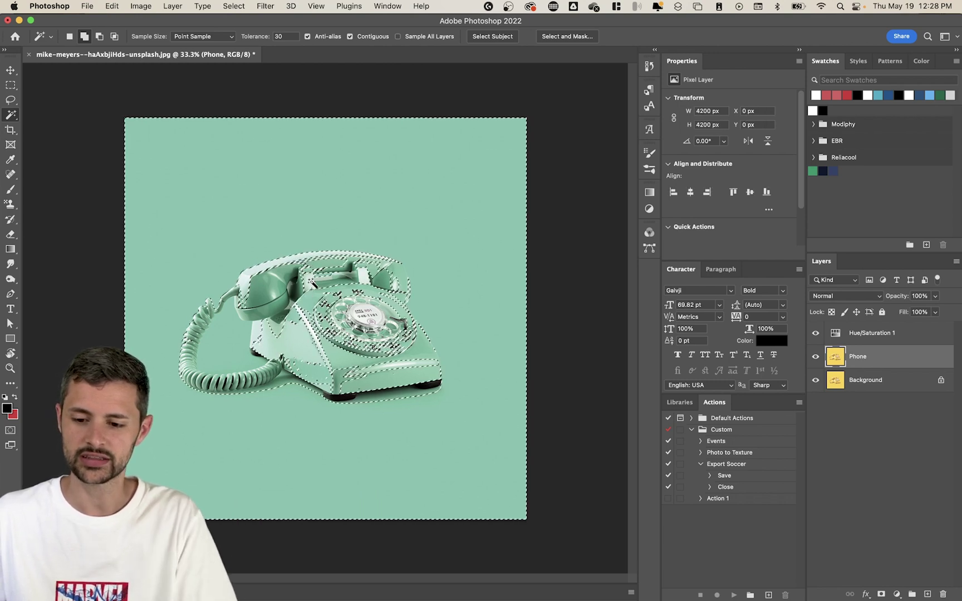
pyautogui.press('super+d')
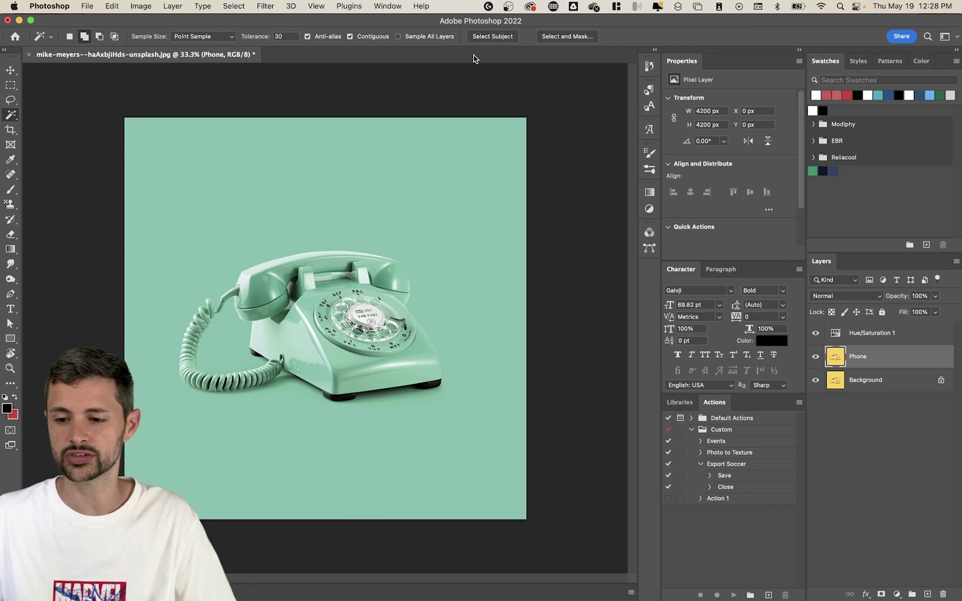
pyautogui.click(494, 38)
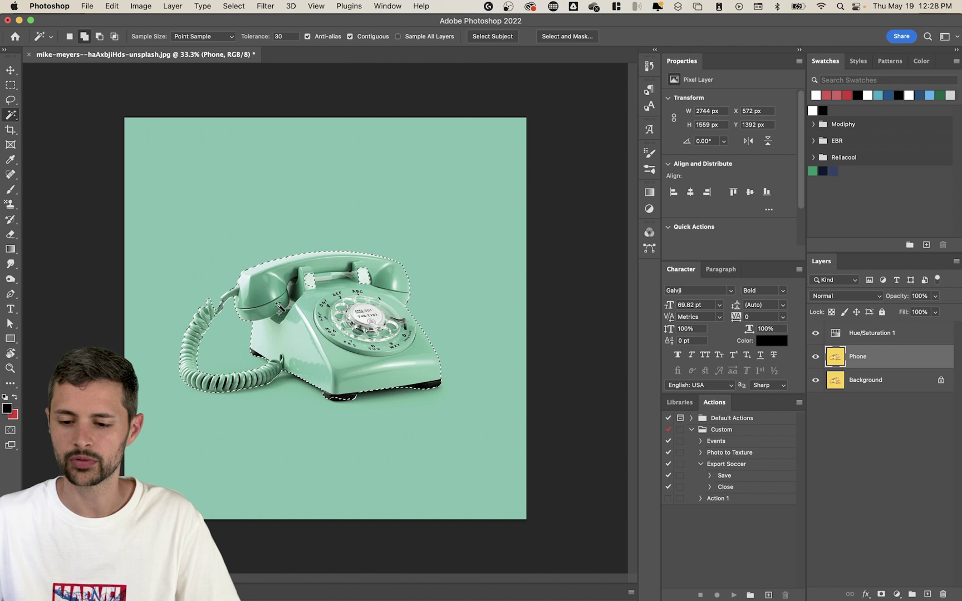
# - Open Select and Mask, zoom to the dial, and enlarge the Refine Edge Brush
pyautogui.click(576, 39)
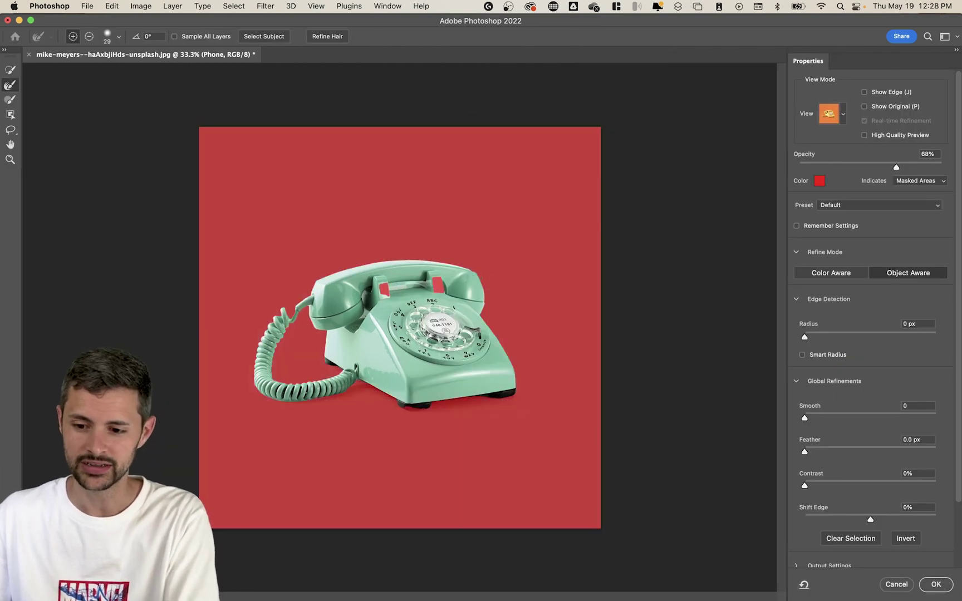
pyautogui.moveTo(442, 335); pyautogui.dragTo(484, 335)
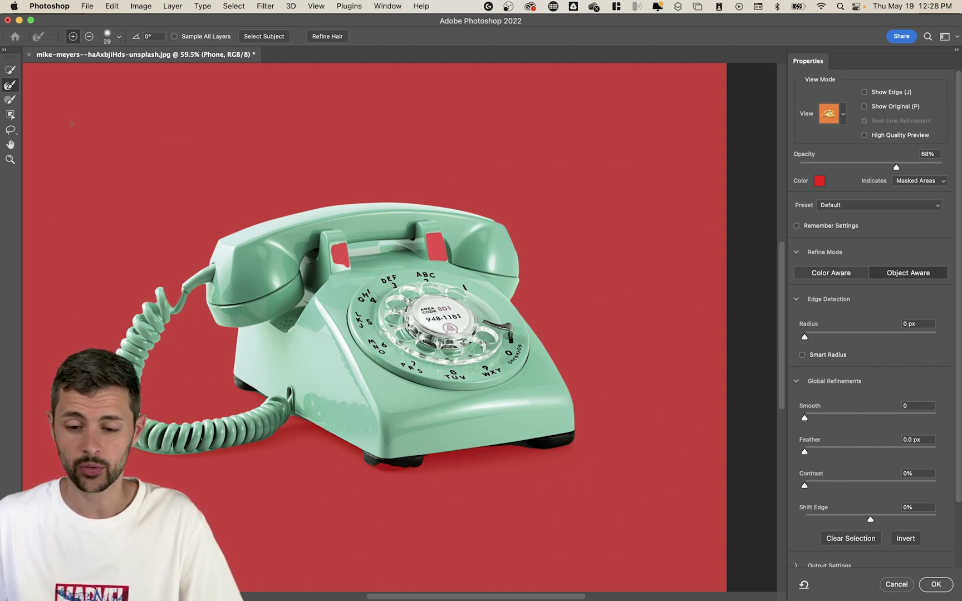
pyautogui.click(10, 100)
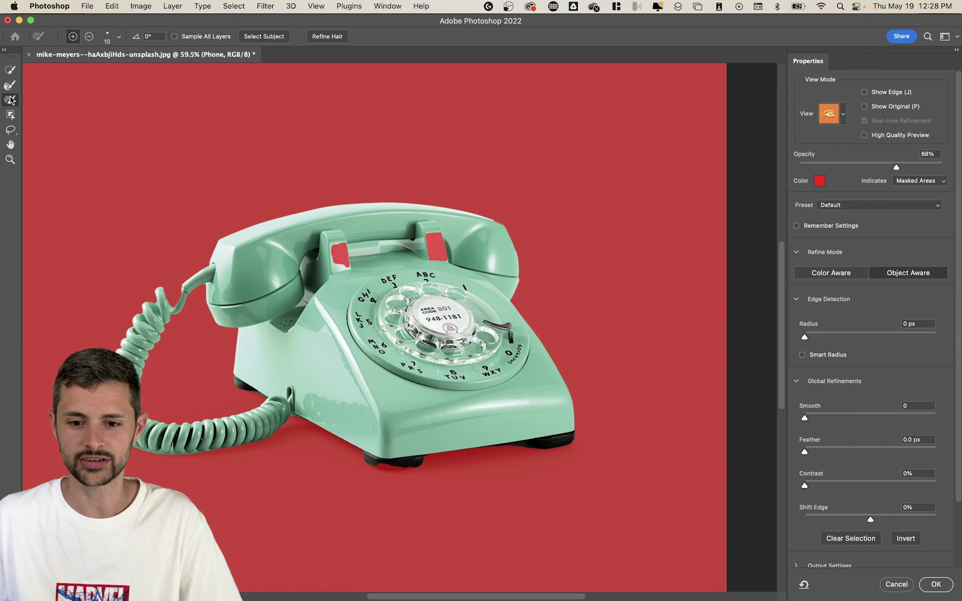
pyautogui.click(119, 37)
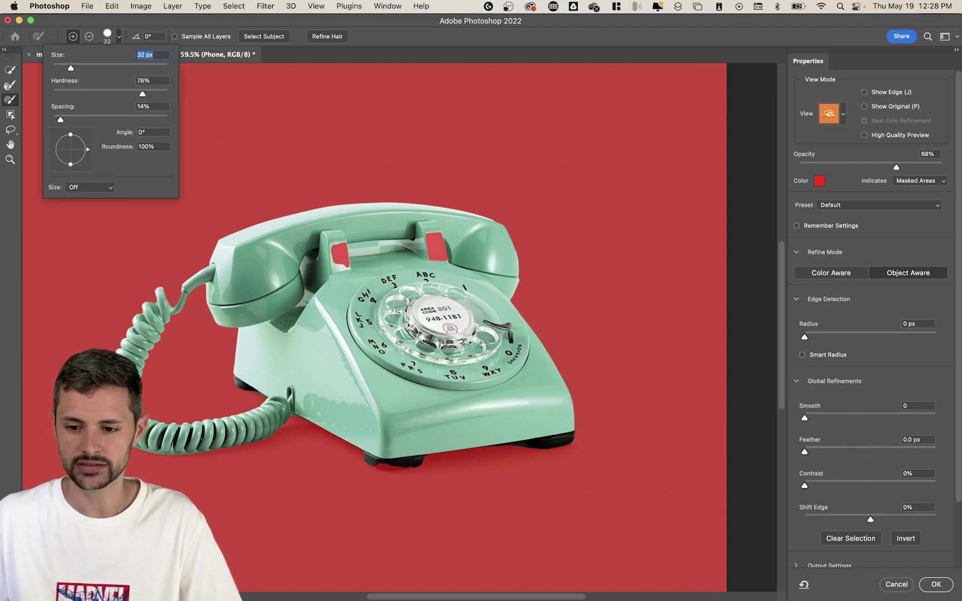
pyautogui.scroll(-5, 374, 323)
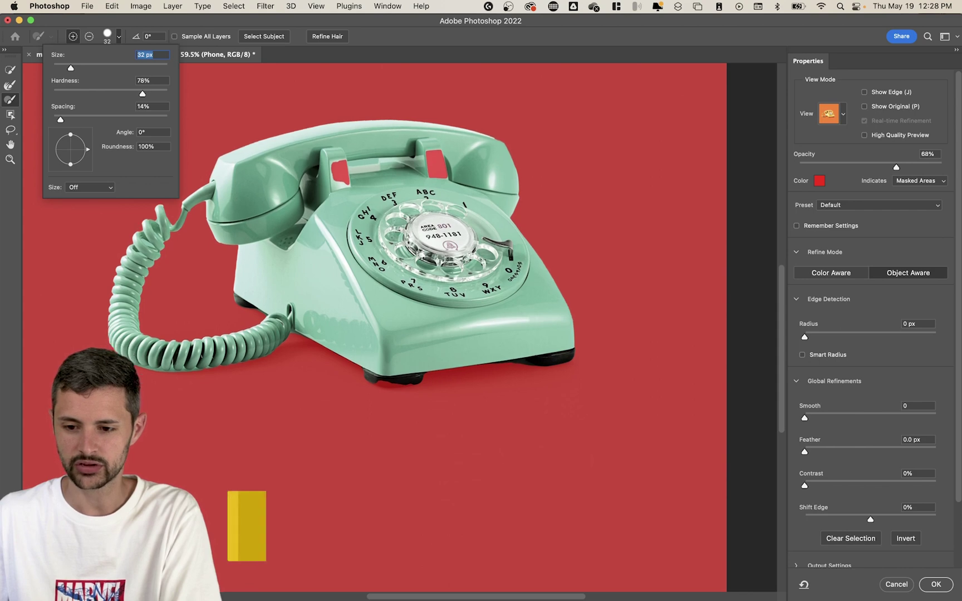
pyautogui.scroll(-5, 375, 322)
pyautogui.press('Return')
pyautogui.scroll(9, 374, 323)
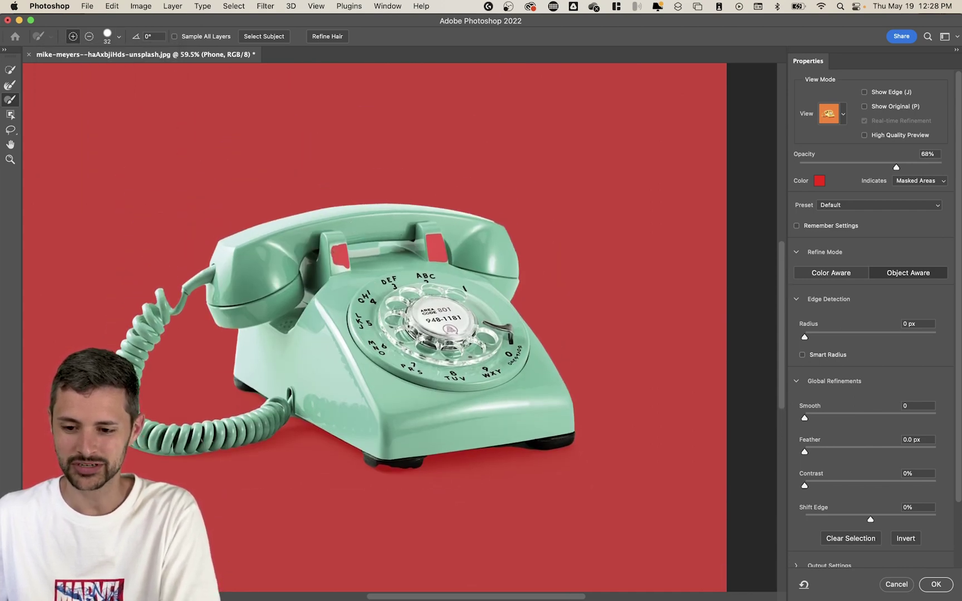
pyautogui.moveTo(337, 253)
pyautogui.mouseDown()
pyautogui.moveTo(421, 263)
pyautogui.moveTo(404, 263)
pyautogui.moveTo(404, 143)
pyautogui.moveTo(408, 224)
pyautogui.moveTo(370, 226)
pyautogui.mouseUp()
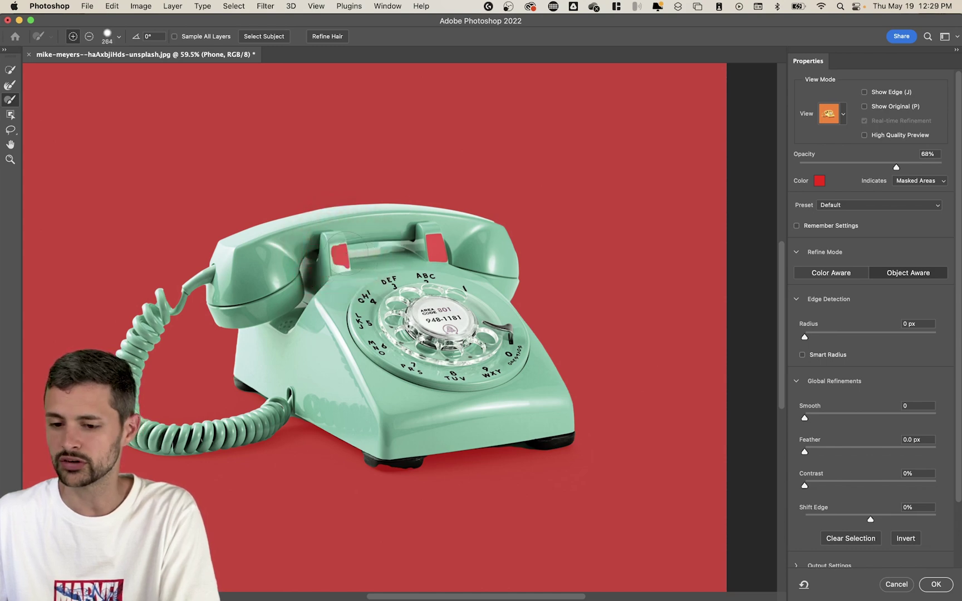
# - Brush the hook plungers into the selection, then refine the base's lower edge at 41 px
pyautogui.moveTo(432, 257); pyautogui.dragTo(437, 251)
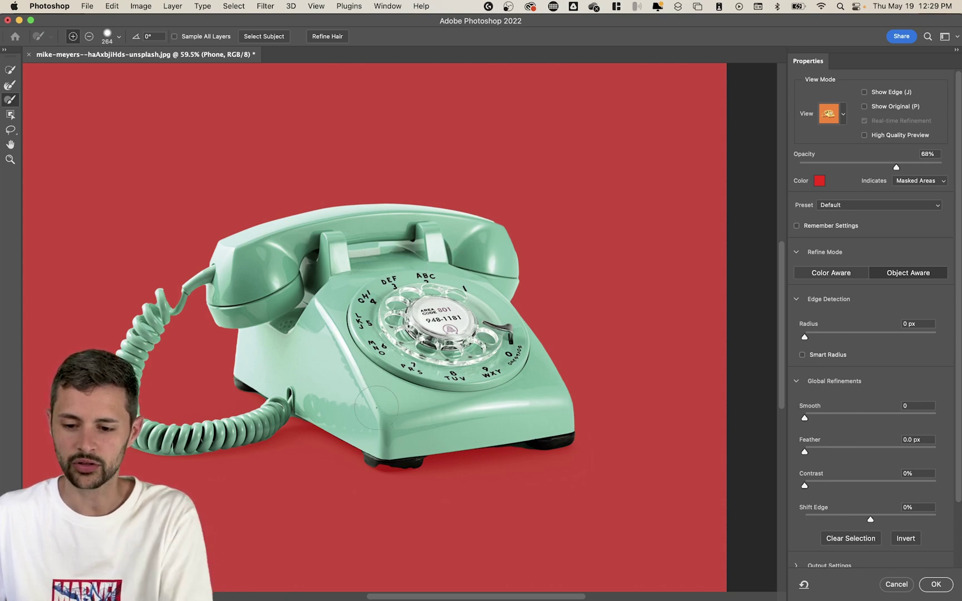
pyautogui.scroll(5, 392, 474)
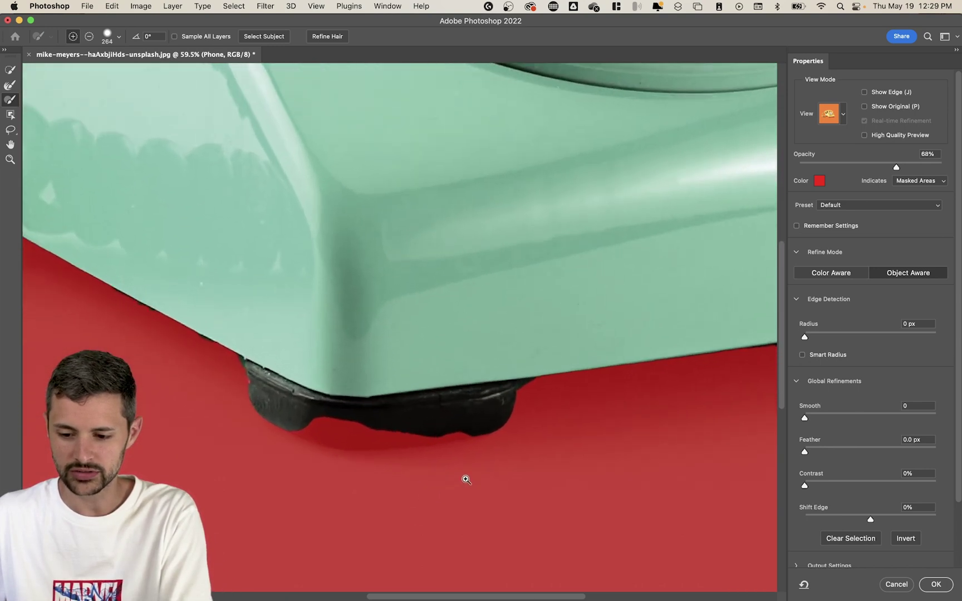
pyautogui.moveTo(412, 408)
pyautogui.keyDown('ctrl'); pyautogui.keyDown('alt'); pyautogui.mouseDown()
pyautogui.moveTo(241, 409)
pyautogui.moveTo(340, 434)
pyautogui.mouseUp(); pyautogui.keyUp('alt'); pyautogui.keyUp('ctrl')
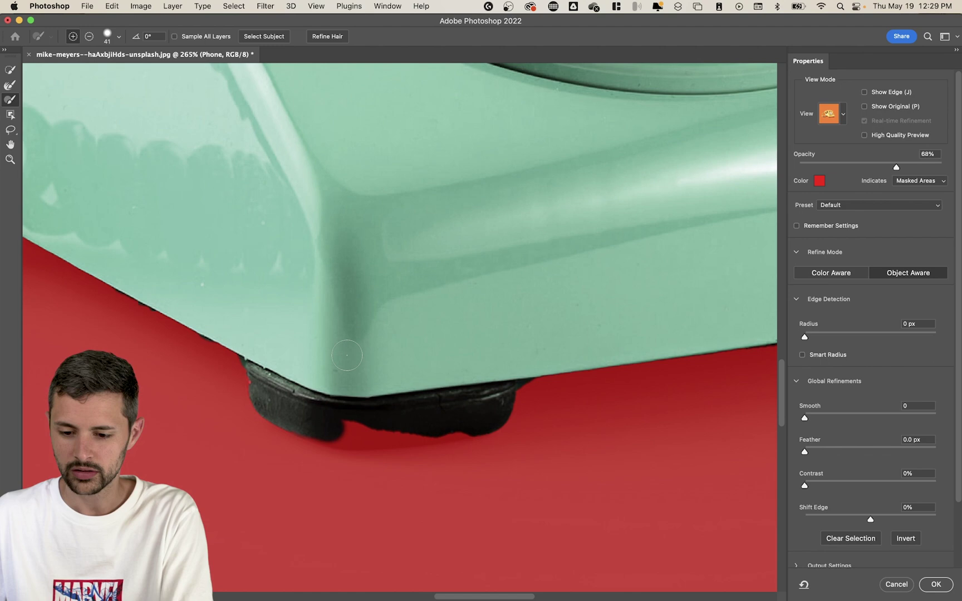
pyautogui.keyDown('ctrl'); pyautogui.keyDown('alt'); pyautogui.moveTo(349, 380); pyautogui.dragTo(349, 381); pyautogui.keyUp('alt'); pyautogui.keyUp('ctrl')
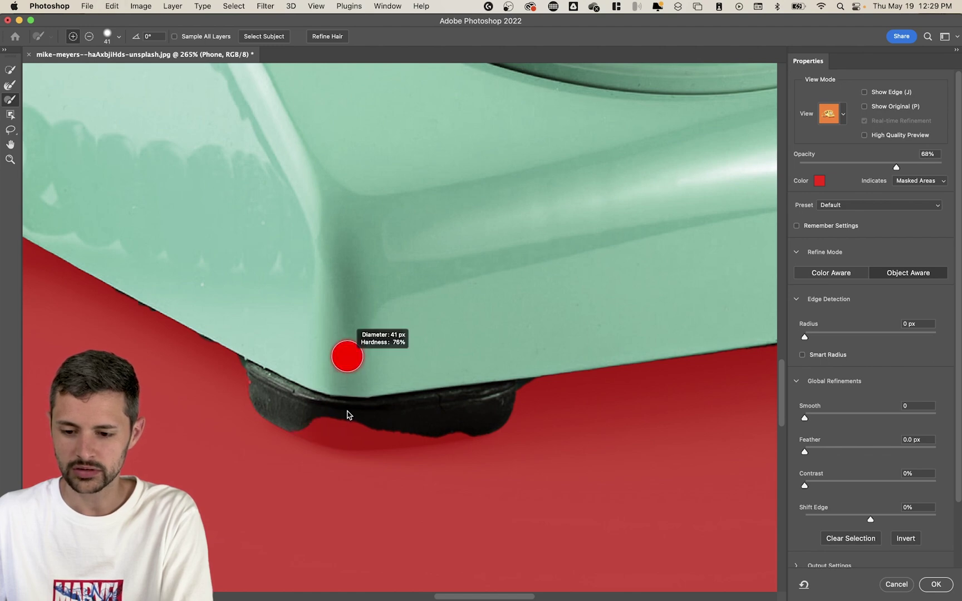
pyautogui.moveTo(292, 417)
pyautogui.mouseDown()
pyautogui.moveTo(349, 431)
pyautogui.moveTo(468, 425)
pyautogui.moveTo(495, 395)
pyautogui.moveTo(382, 409)
pyautogui.mouseUp()
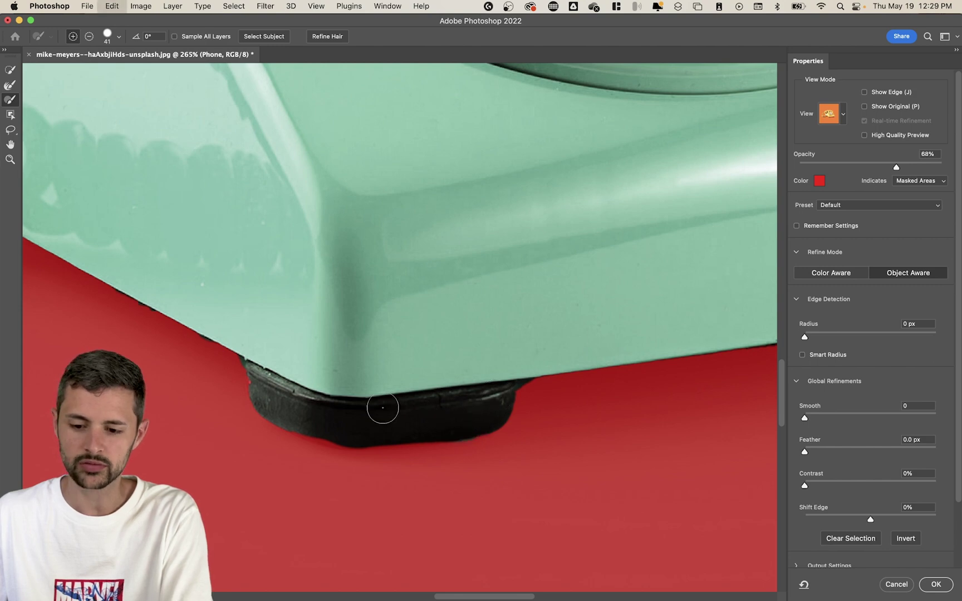
# - Add the rough base edge with the Quick Selection Tool, then review the whole phone
pyautogui.click(9, 69)
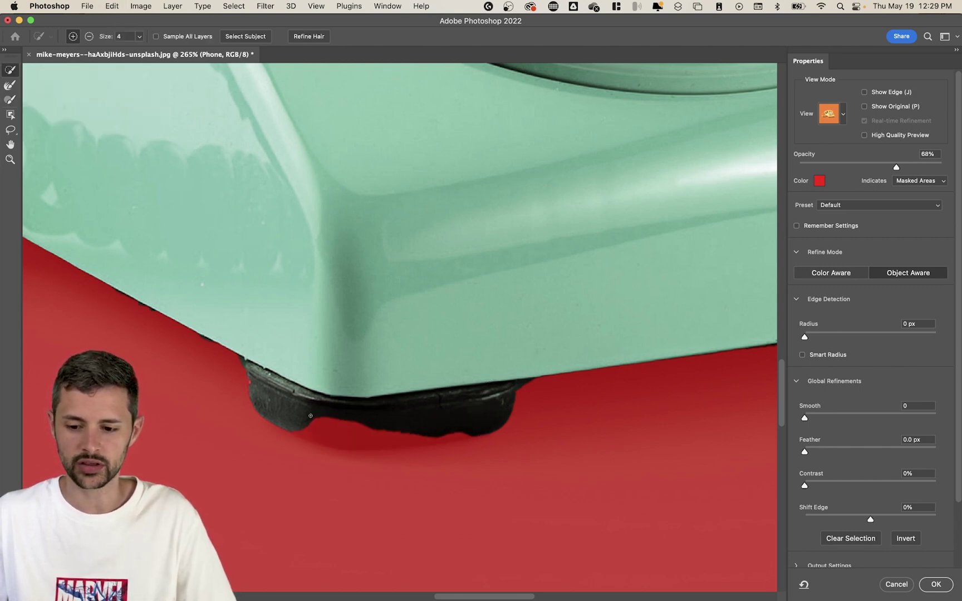
pyautogui.moveTo(387, 439); pyautogui.dragTo(437, 436)
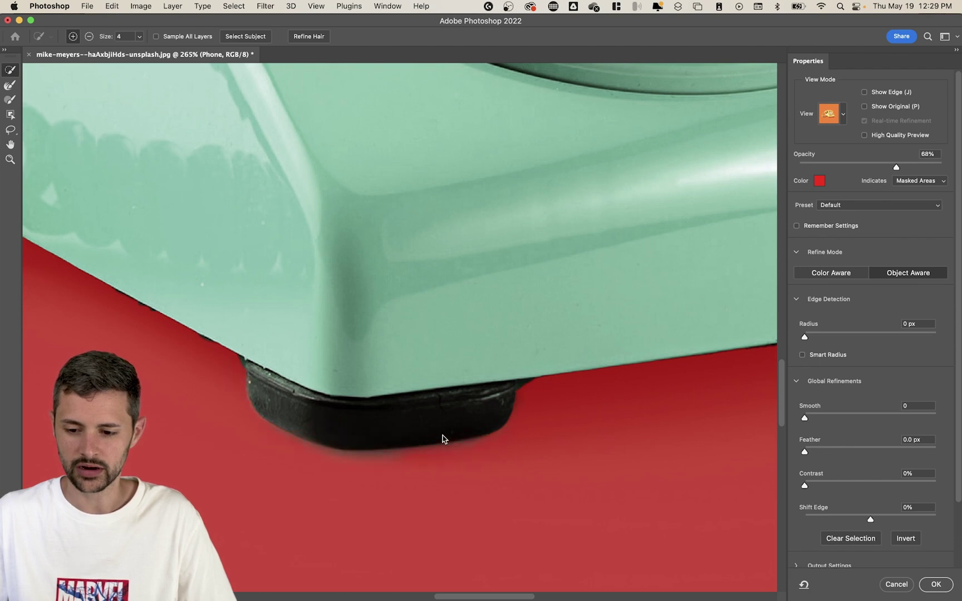
pyautogui.moveTo(372, 415); pyautogui.dragTo(317, 420)
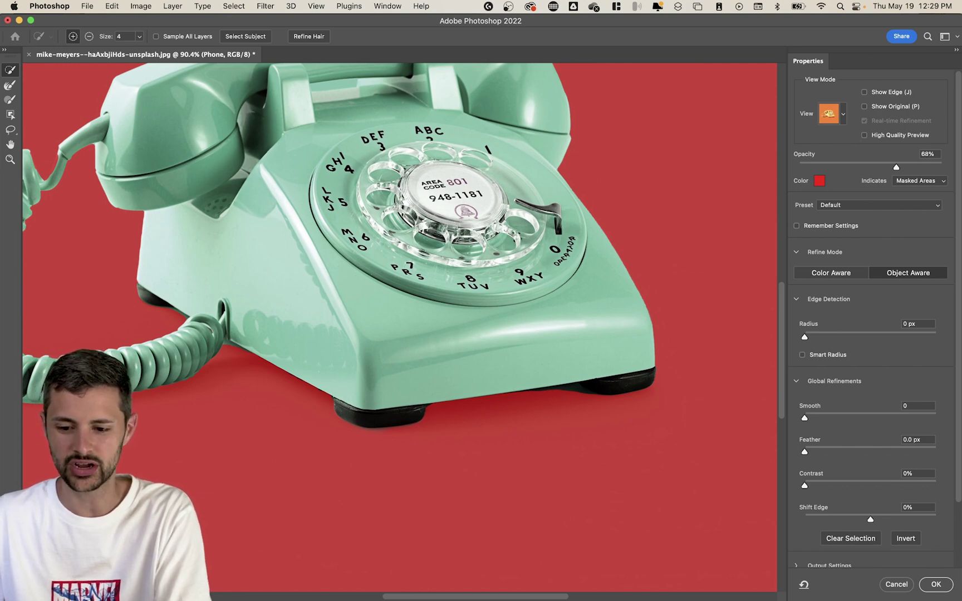
pyautogui.moveTo(348, 273); pyautogui.dragTo(318, 301)
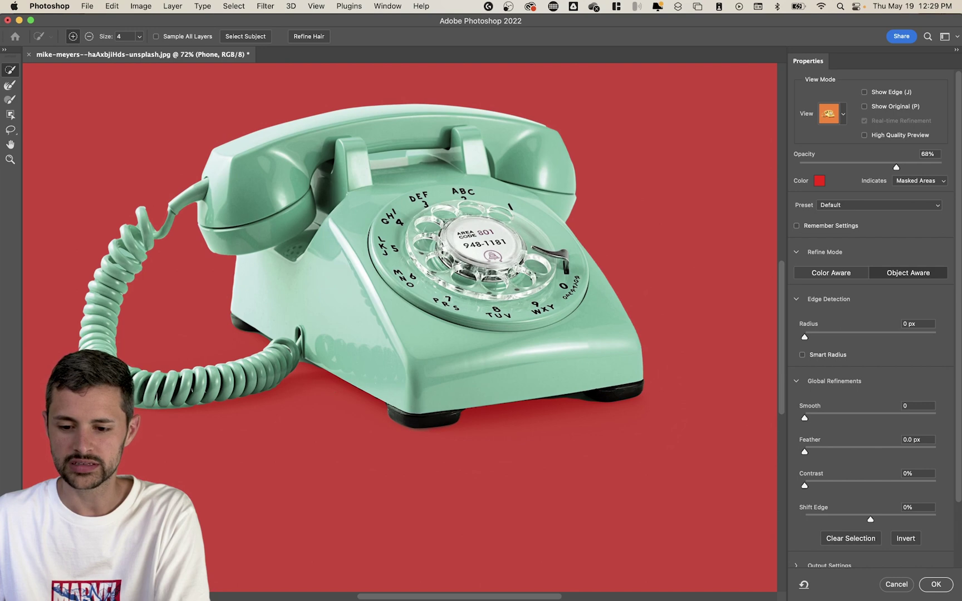
pyautogui.moveTo(163, 398); pyautogui.dragTo(140, 396)
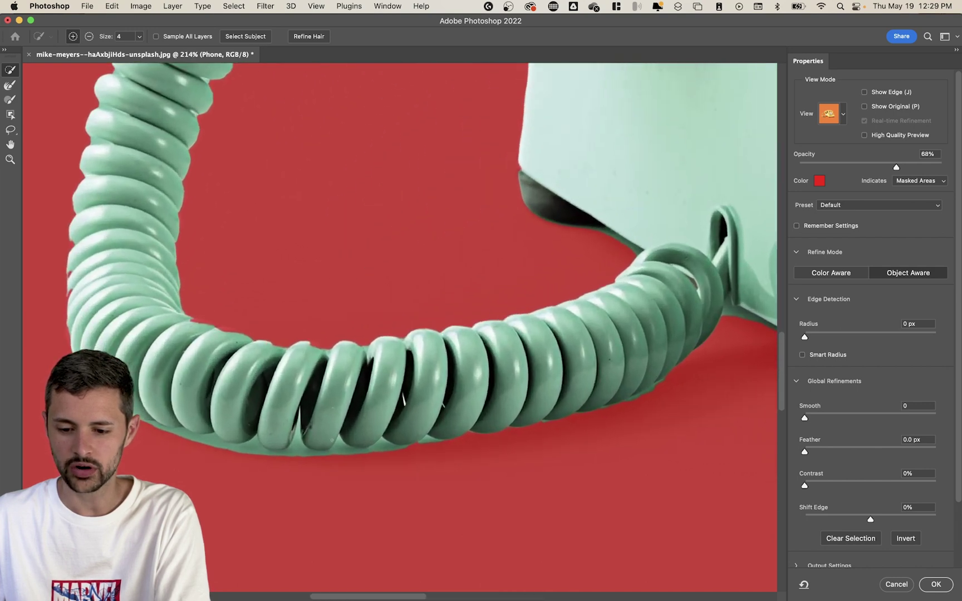
pyautogui.moveTo(305, 155); pyautogui.dragTo(275, 157)
pyautogui.scroll(3, 149, 147)
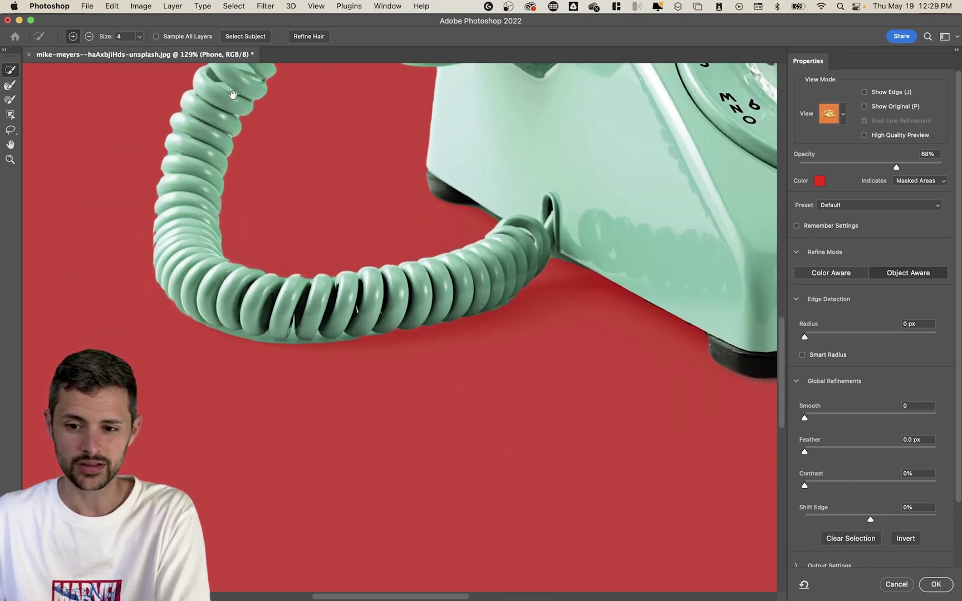
pyautogui.moveTo(149, 147); pyautogui.dragTo(143, 184)
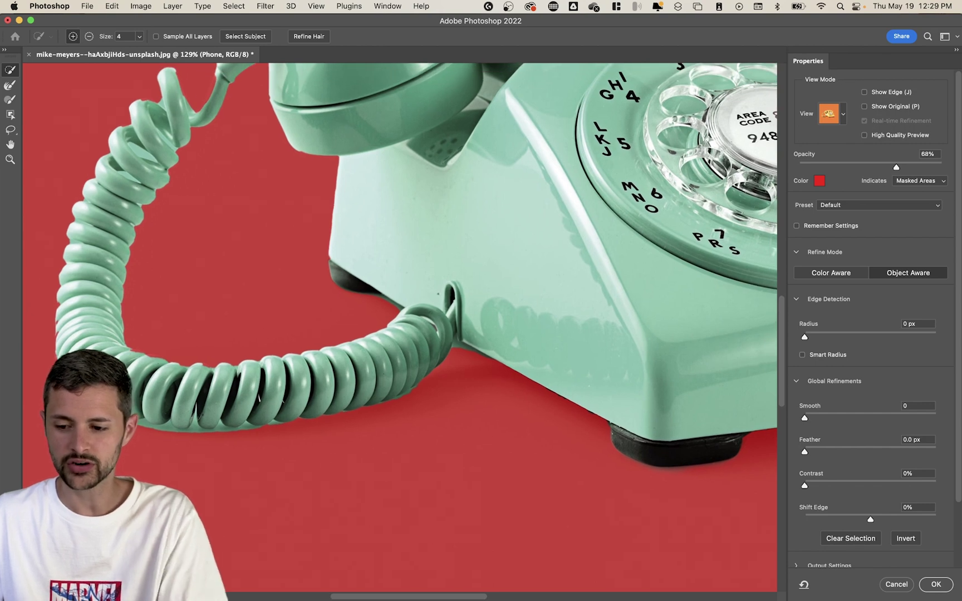
pyautogui.scroll(-5, 490, 290)
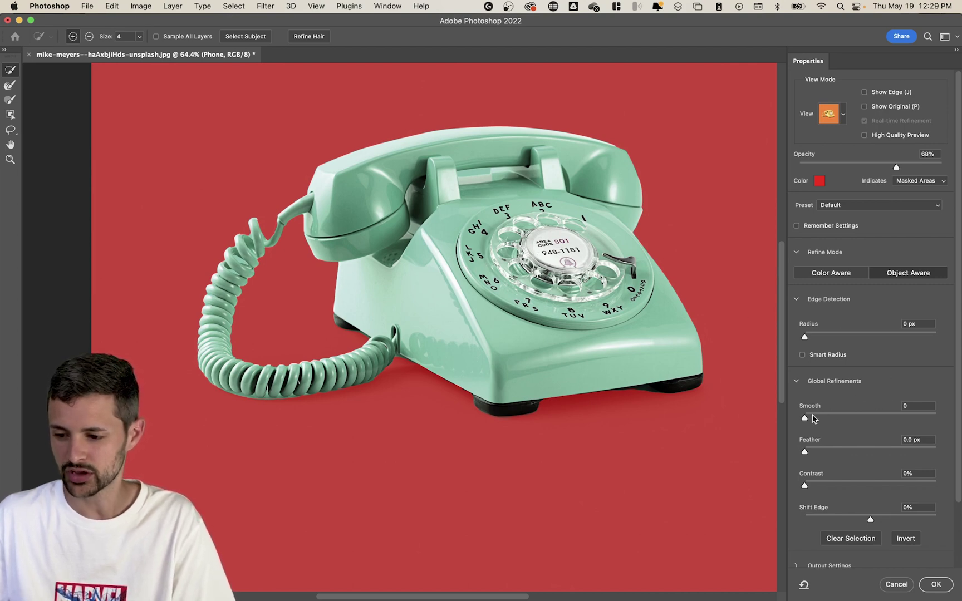
# - Adjust Smooth, then set Feather 0.4 px, Contrast 20% and Shift Edge −26%
pyautogui.moveTo(805, 418); pyautogui.dragTo(818, 419)
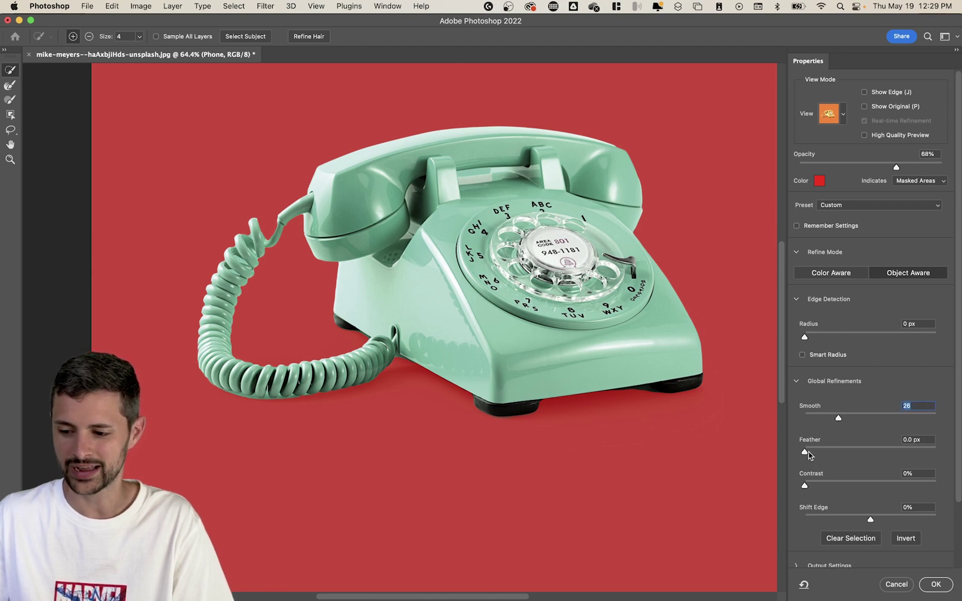
pyautogui.moveTo(805, 453); pyautogui.dragTo(876, 453)
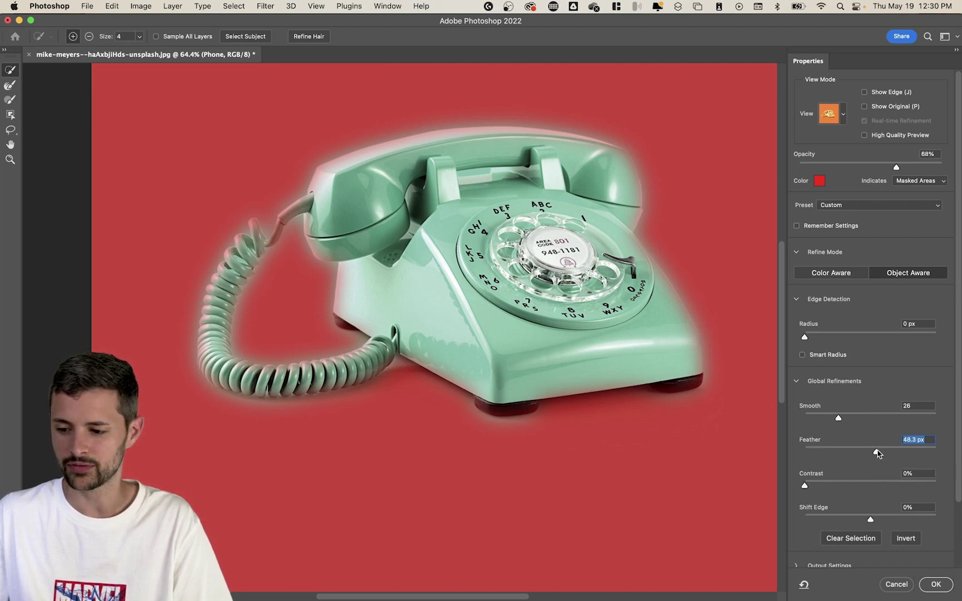
pyautogui.moveTo(876, 453); pyautogui.dragTo(815, 450)
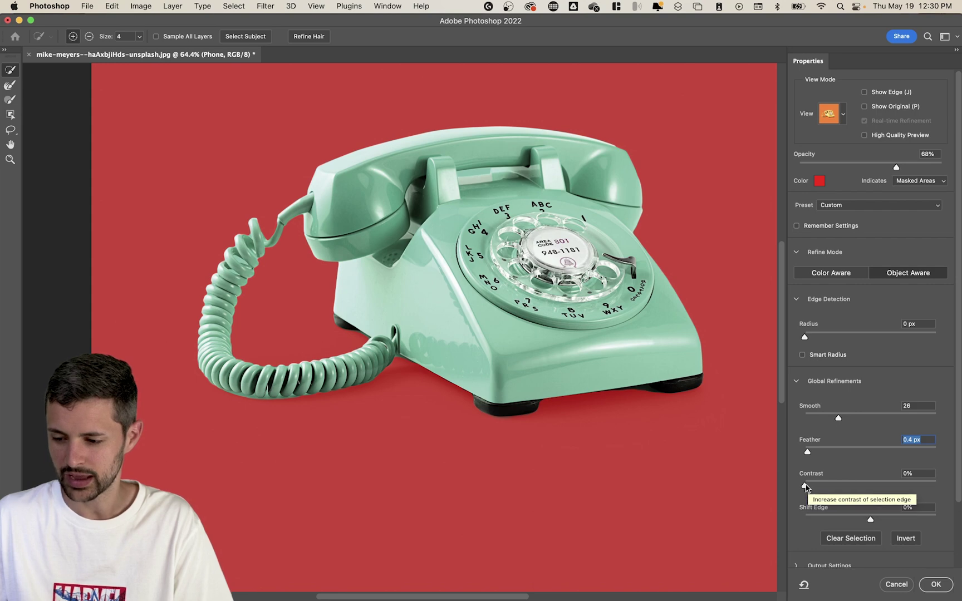
pyautogui.moveTo(444, 365); pyautogui.dragTo(440, 370)
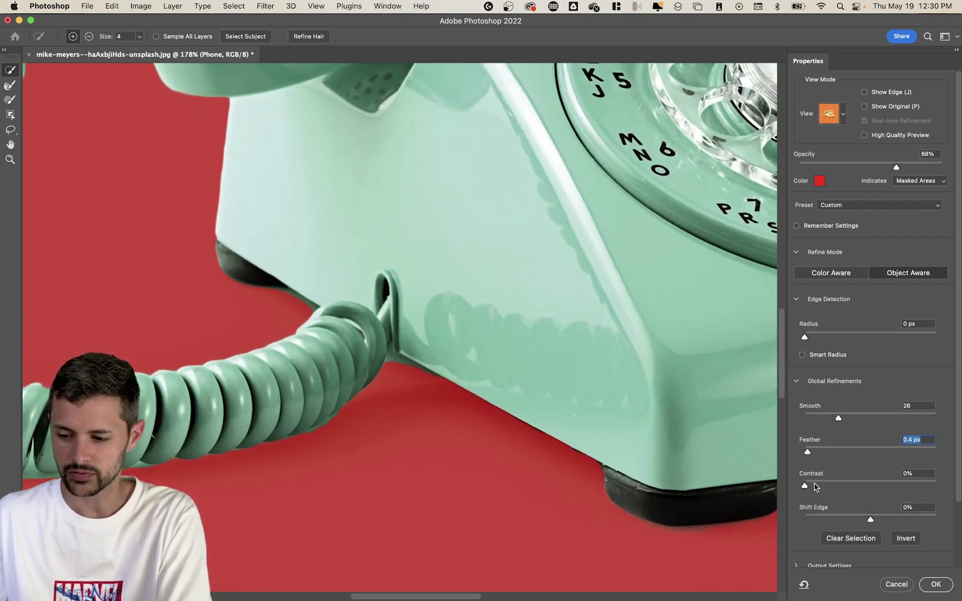
pyautogui.moveTo(816, 488); pyautogui.dragTo(831, 486)
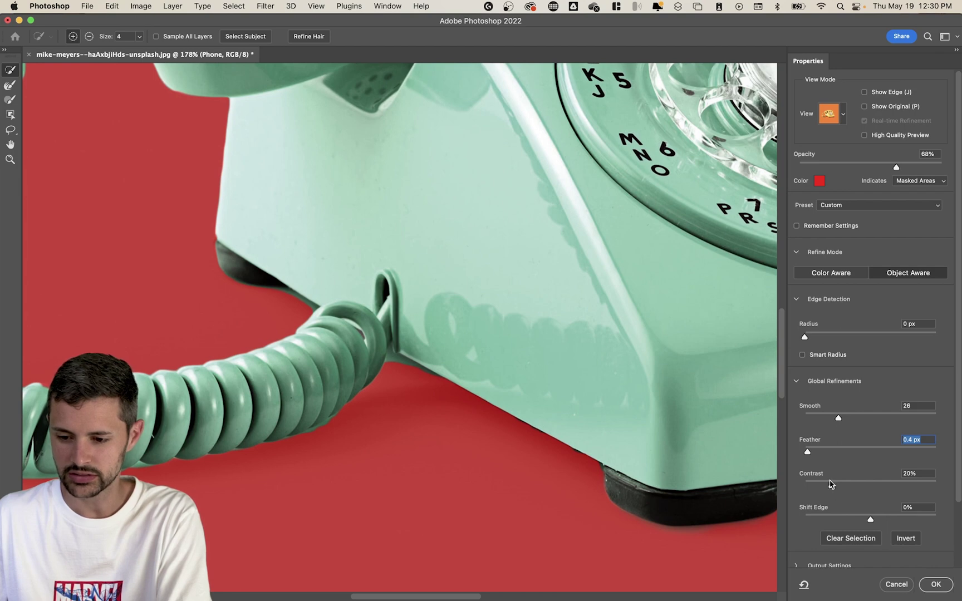
pyautogui.click(831, 484)
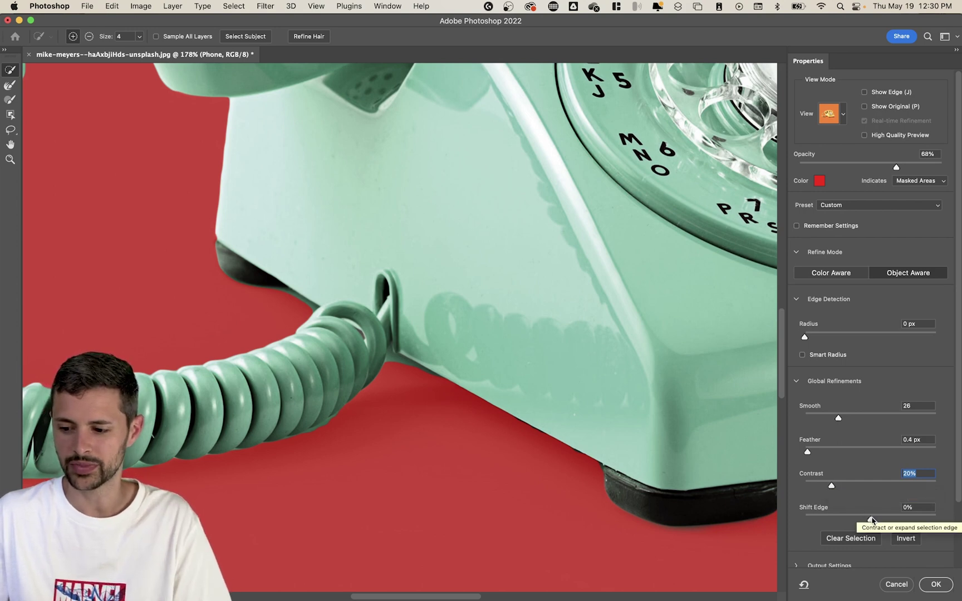
pyautogui.moveTo(872, 520); pyautogui.dragTo(853, 520)
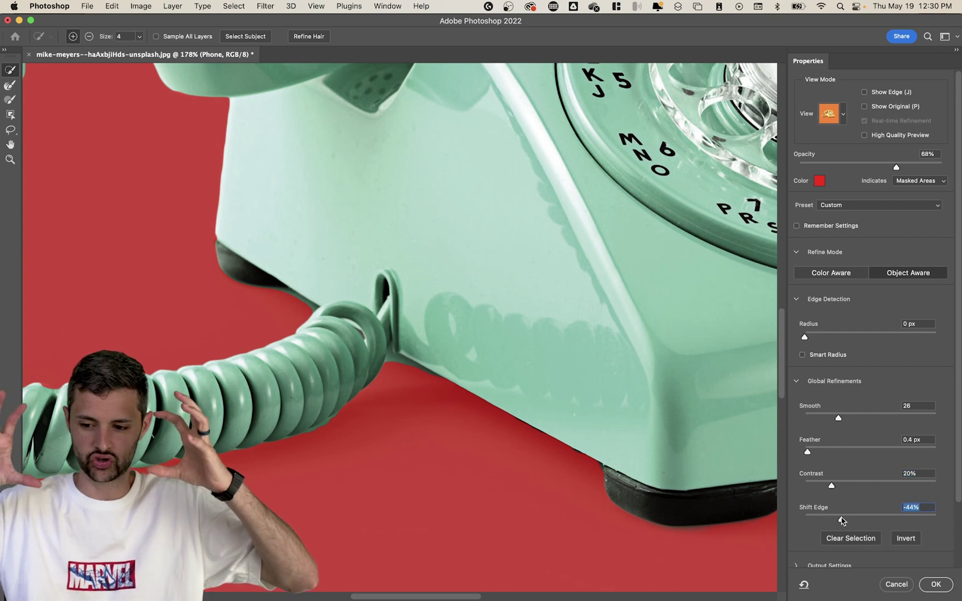
pyautogui.click(842, 520)
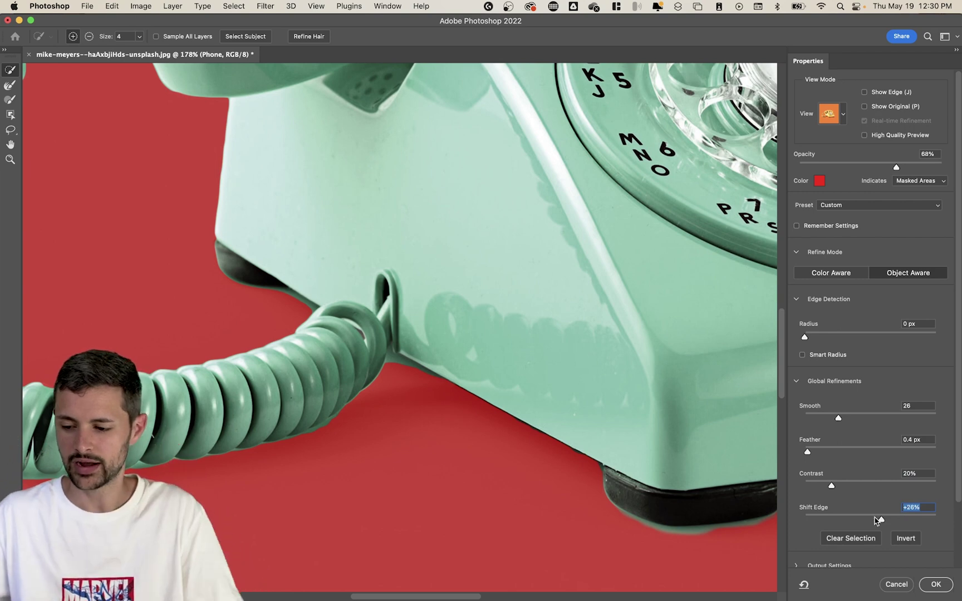
pyautogui.moveTo(878, 521); pyautogui.dragTo(854, 520)
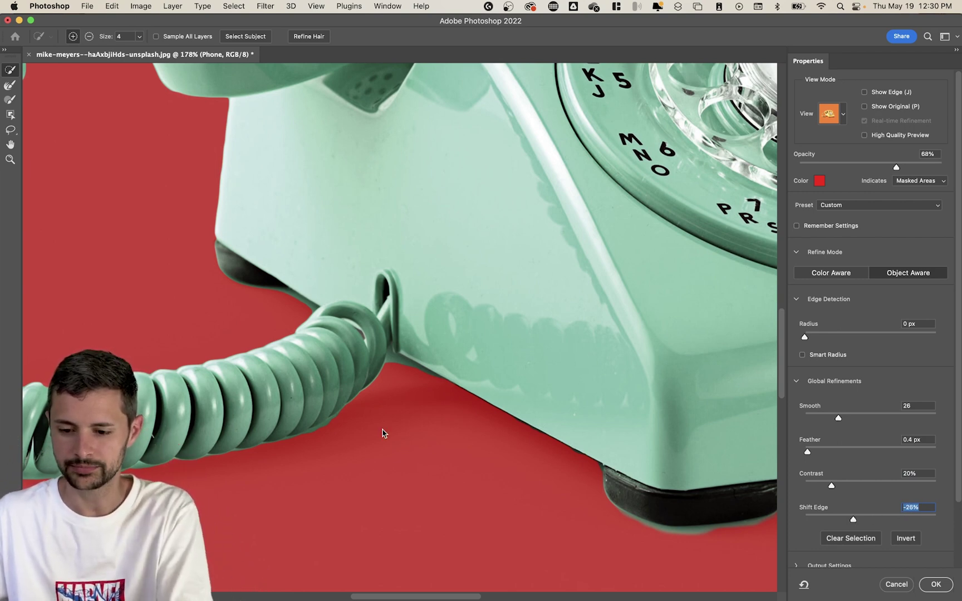
pyautogui.scroll(-5, 436, 413)
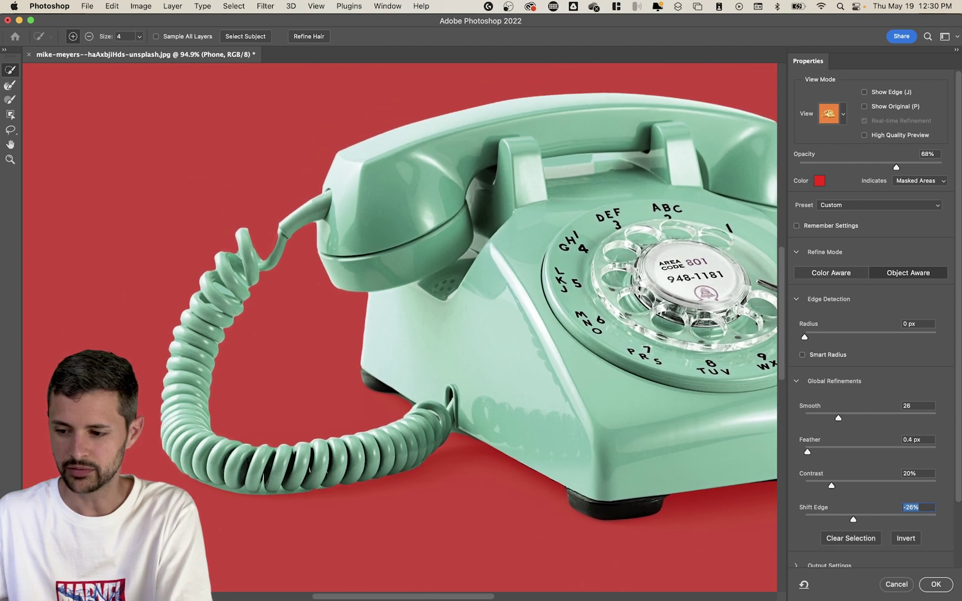
# - Raise the Edge Detection Radius slider past 7 px up to 11 px
pyautogui.moveTo(804, 337); pyautogui.dragTo(820, 337)
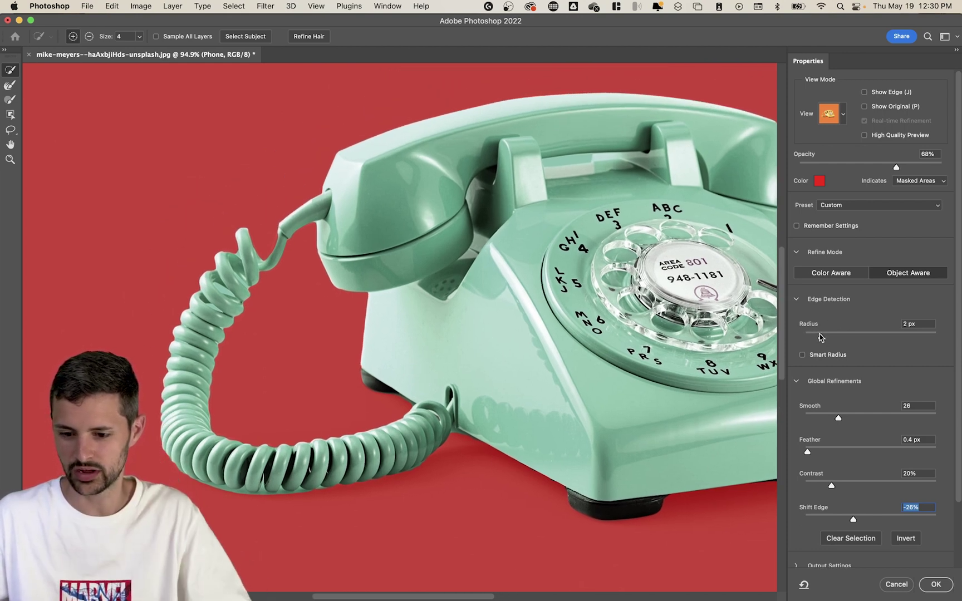
pyautogui.click(849, 337)
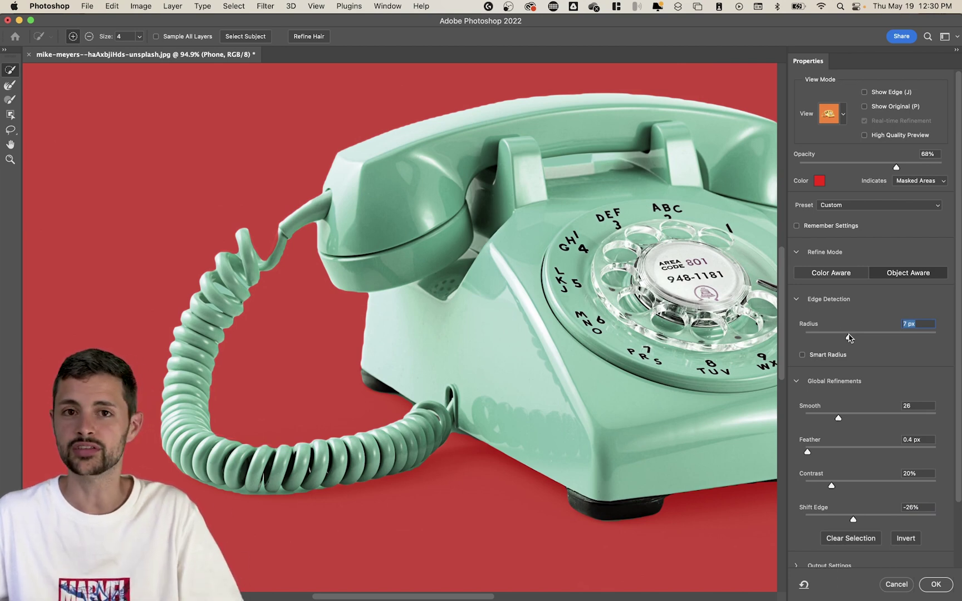
pyautogui.moveTo(849, 337); pyautogui.dragTo(887, 341)
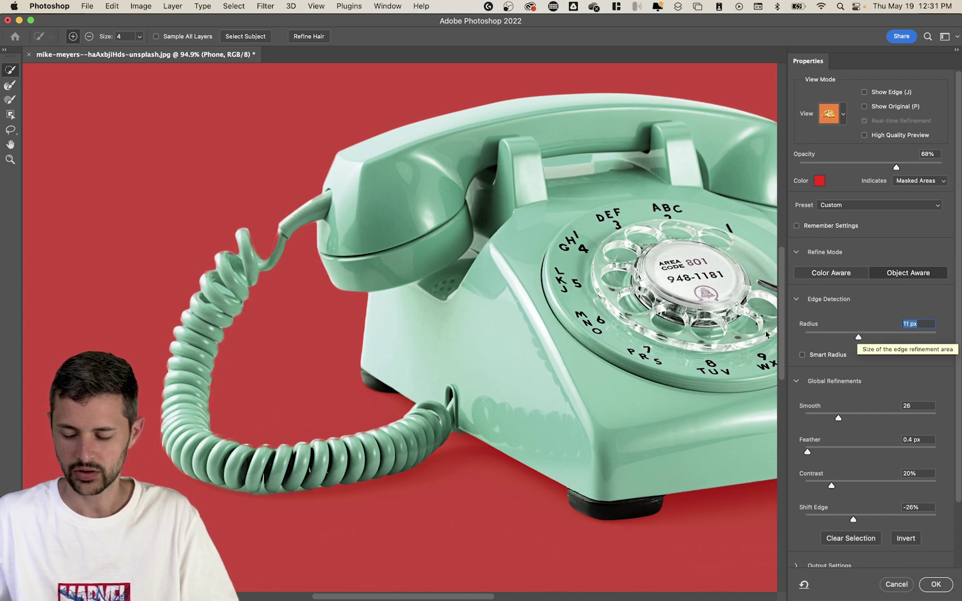
pyautogui.scroll(10, 299, 480)
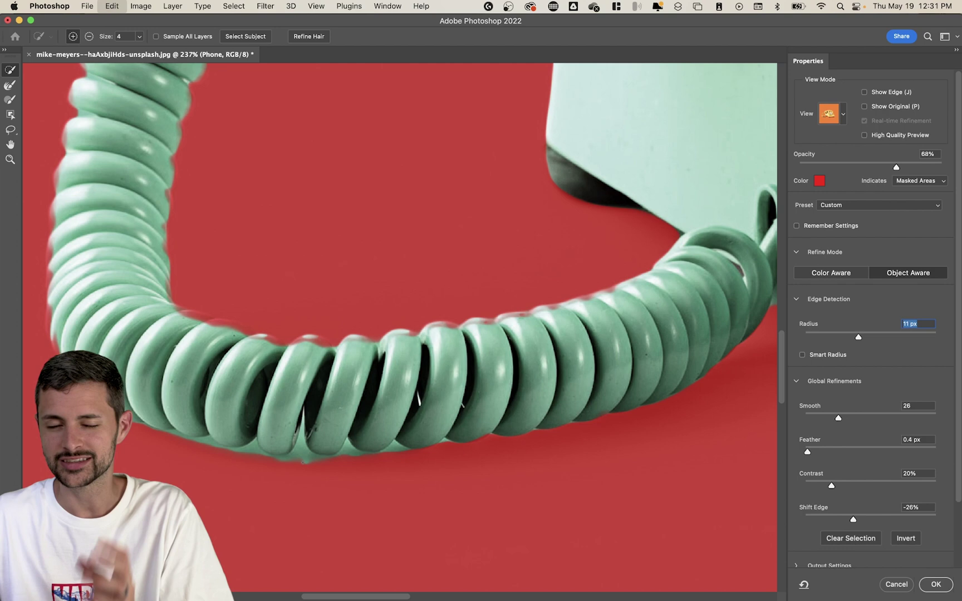
# - Lower the Radius to 7 px and brush along the coiled cord's top edge
pyautogui.press('z')
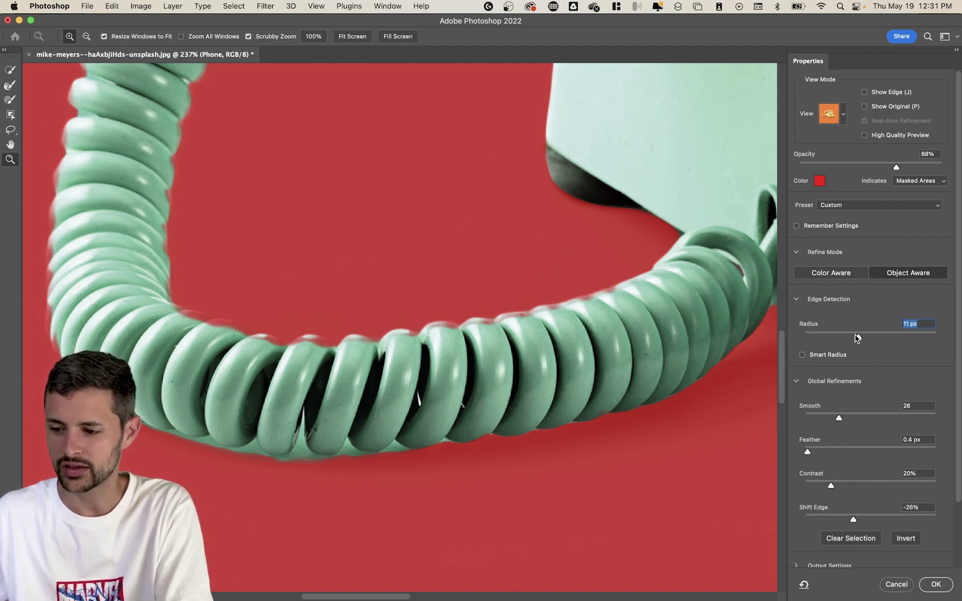
pyautogui.moveTo(856, 337); pyautogui.dragTo(850, 338)
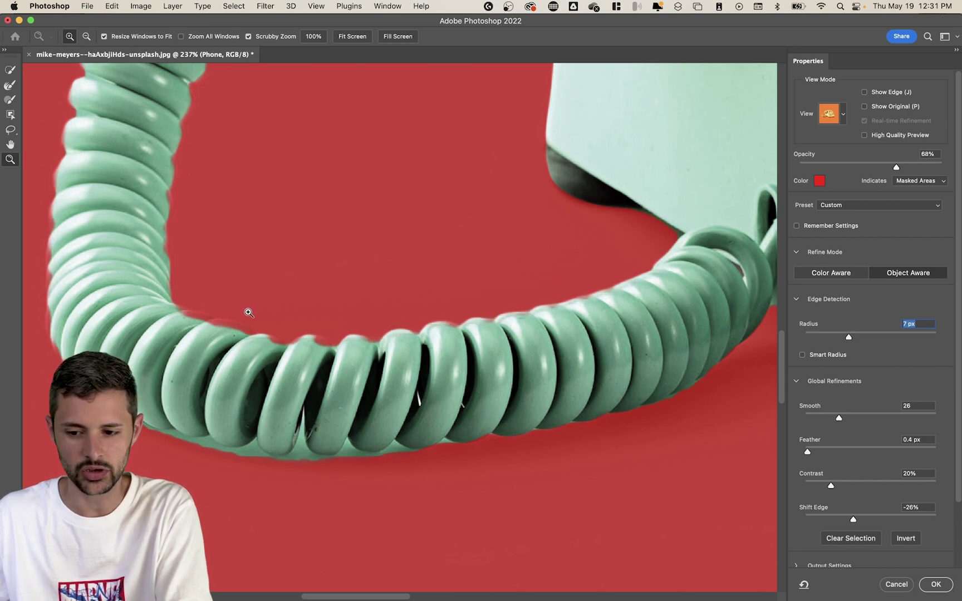
pyautogui.click(11, 71)
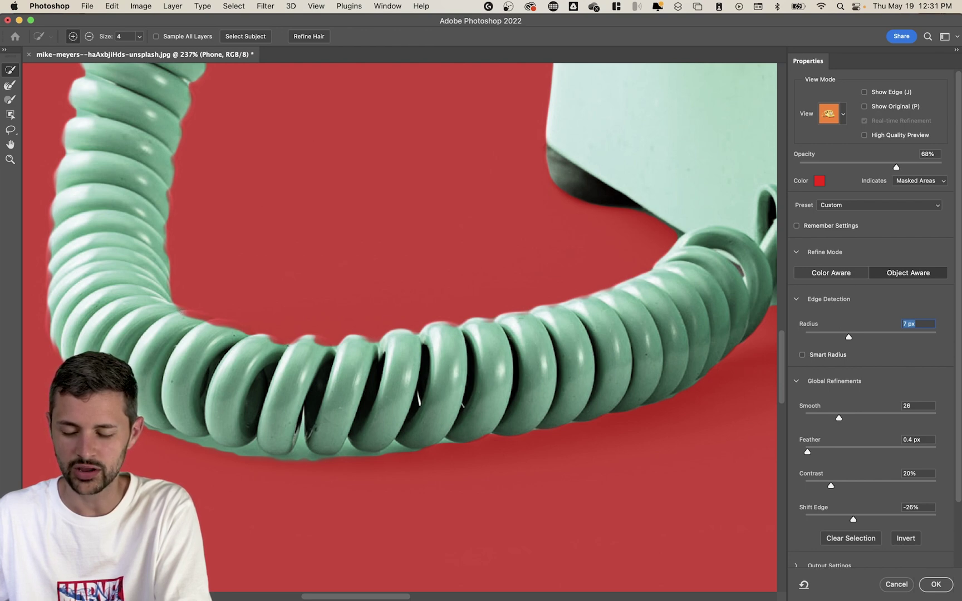
pyautogui.moveTo(640, 278); pyautogui.dragTo(275, 341)
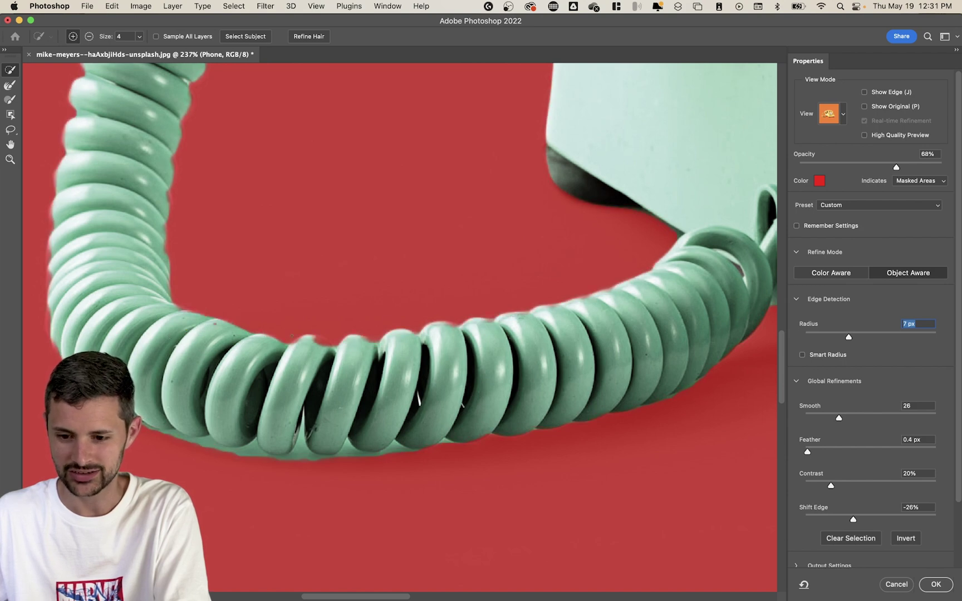
pyautogui.press('super+z')
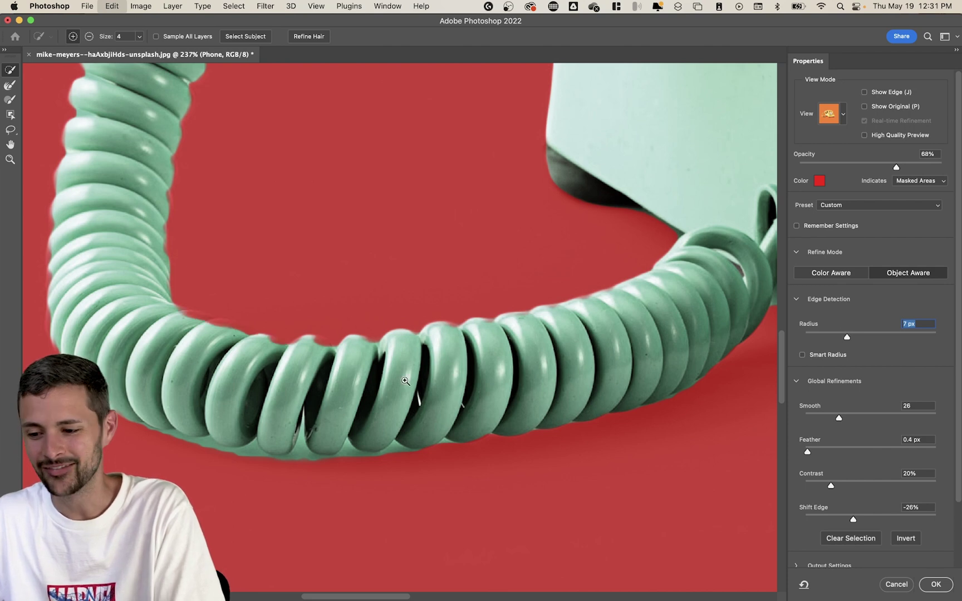
pyautogui.press('z')
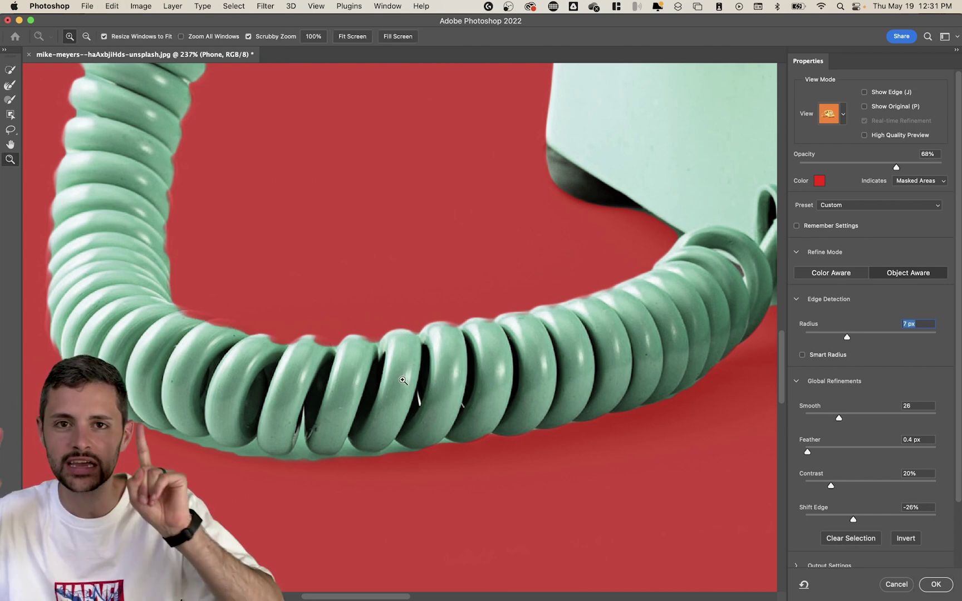
pyautogui.moveTo(403, 381); pyautogui.dragTo(402, 429)
# - Refine the coiled cord's bottom edge with the Refine Edge Brush
pyautogui.press('r')
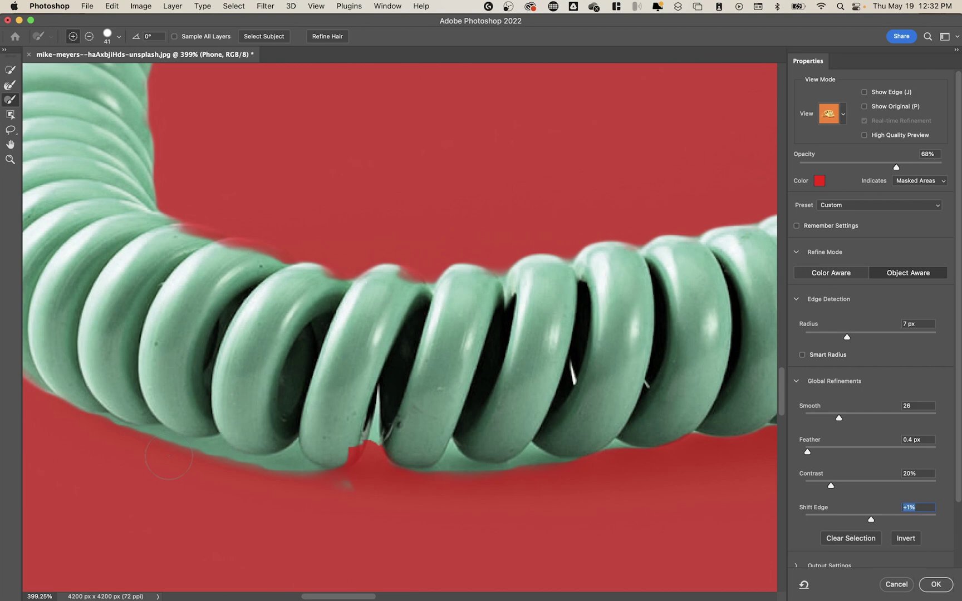
pyautogui.rightClick(124, 372)
pyautogui.press('Escape')
pyautogui.moveTo(148, 440); pyautogui.dragTo(318, 453)
pyautogui.hscroll(3, 318, 453)
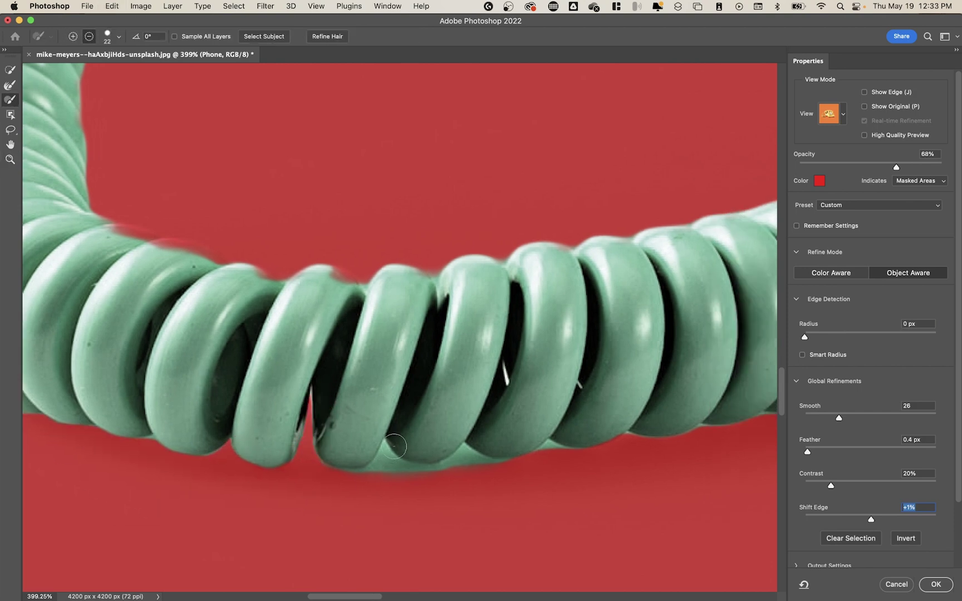
pyautogui.scroll(-6, 185, 338)
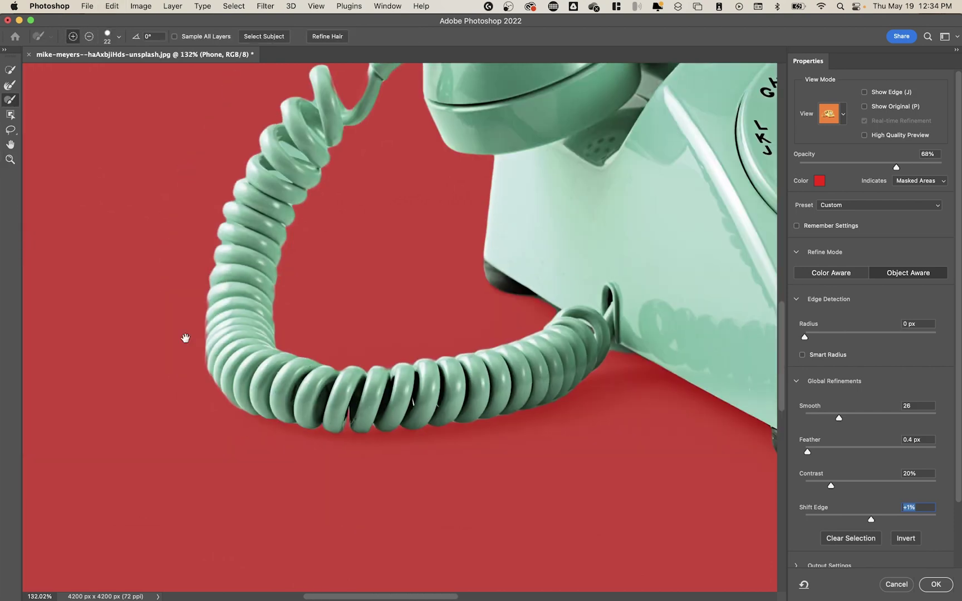
pyautogui.scroll(6, 585, 323)
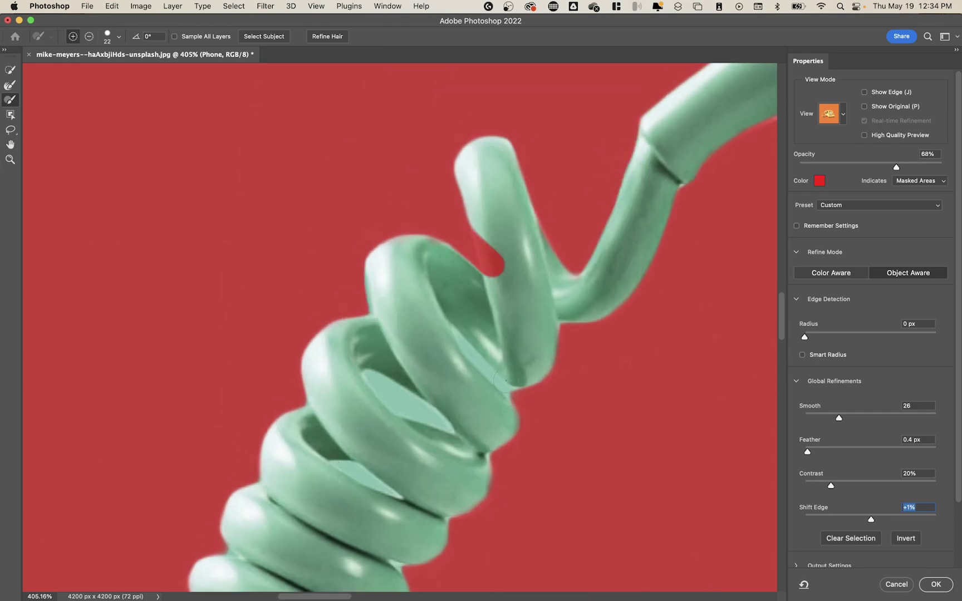
# - Subtract the background showing through the coil gaps from the selection
pyautogui.moveTo(504, 383); pyautogui.dragTo(479, 345)
pyautogui.moveTo(446, 435); pyautogui.dragTo(362, 395)
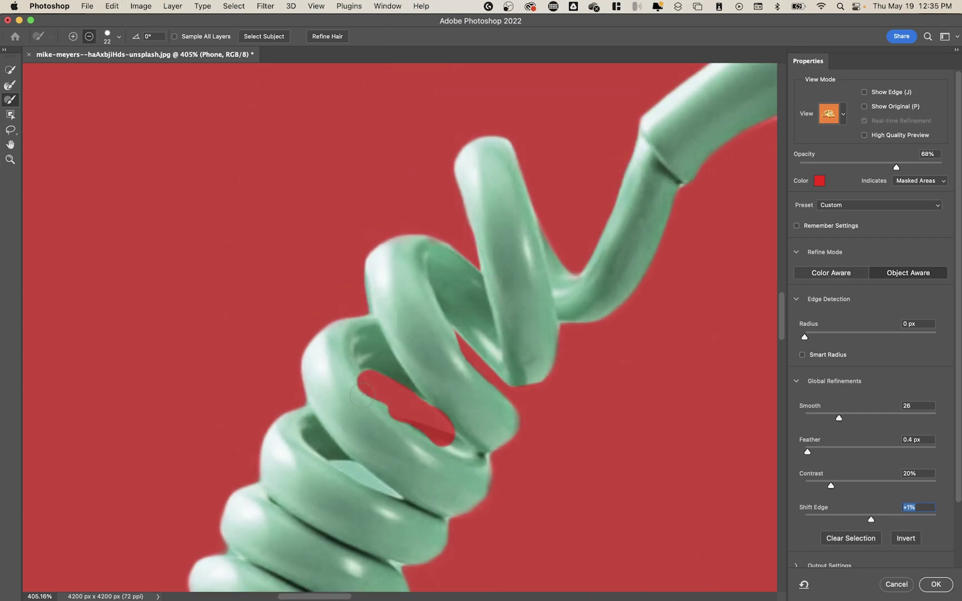
pyautogui.scroll(-10, 362, 396)
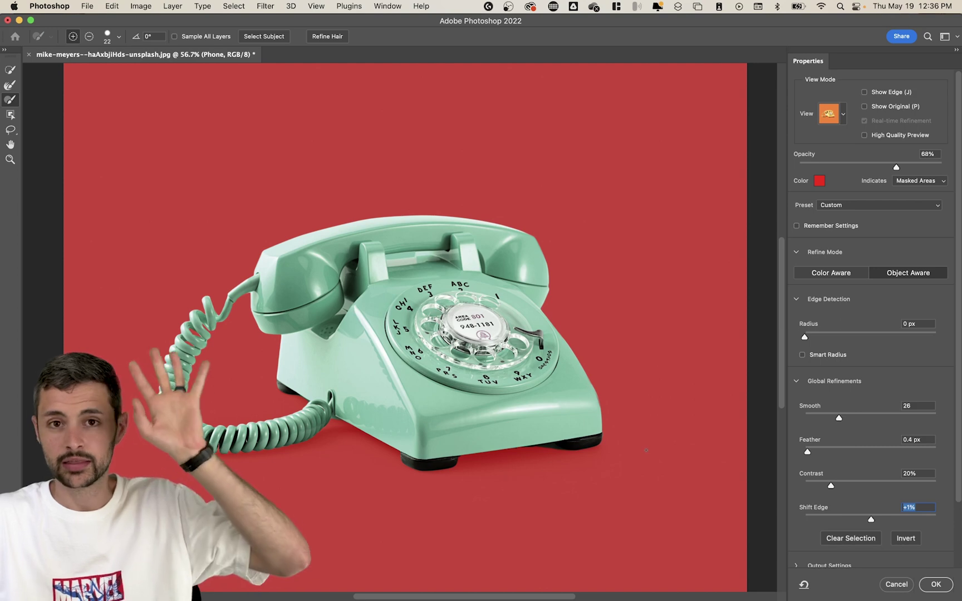
# - Accept the refined phone selection and add it as a layer mask on the Phone layer
pyautogui.click(936, 585)
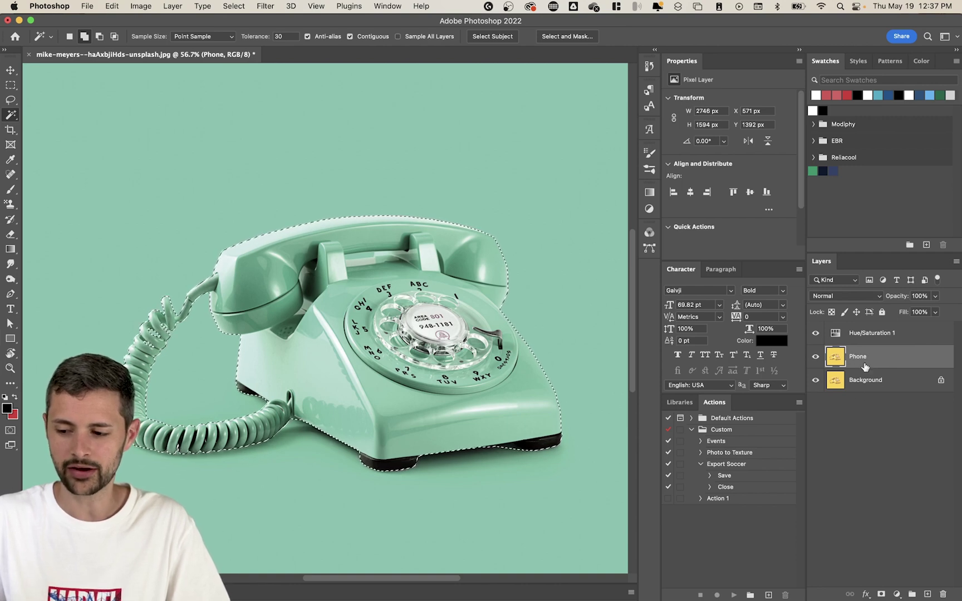
pyautogui.press('super+minus')
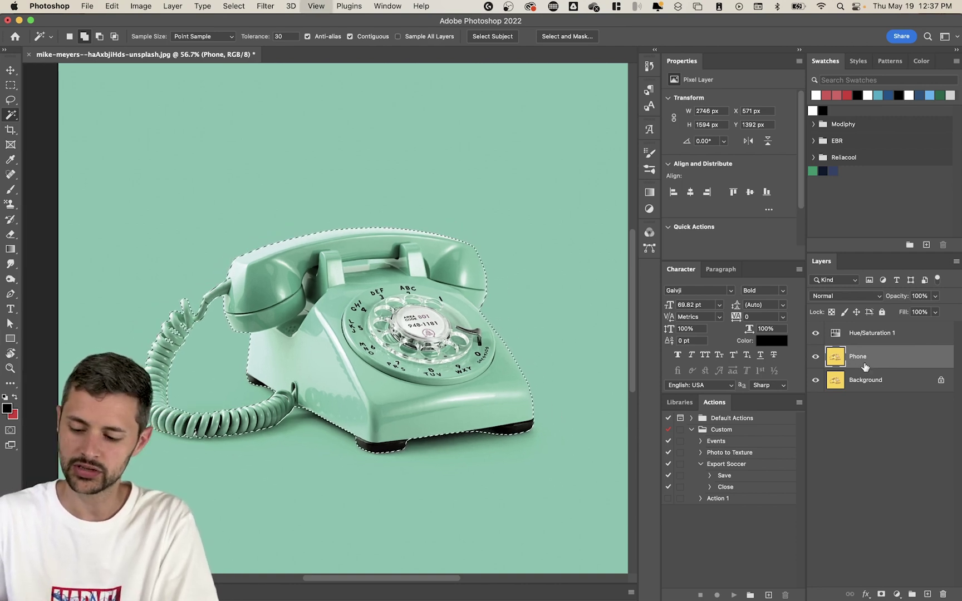
pyautogui.press('super+minus')
pyautogui.press('v')
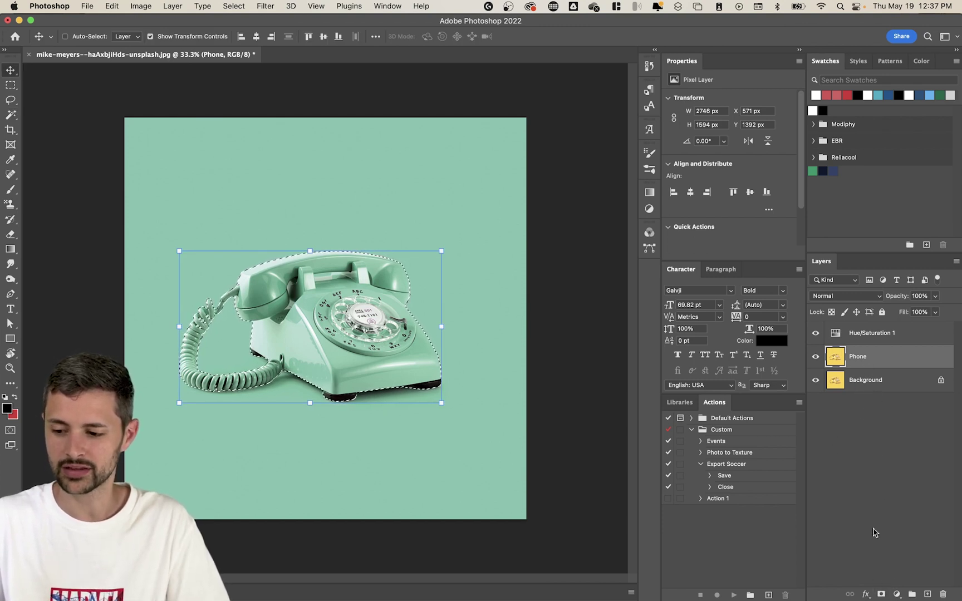
pyautogui.click(882, 595)
# - Move the Hue/Saturation 1 layer down between the Phone and Background layers
pyautogui.click(917, 473)
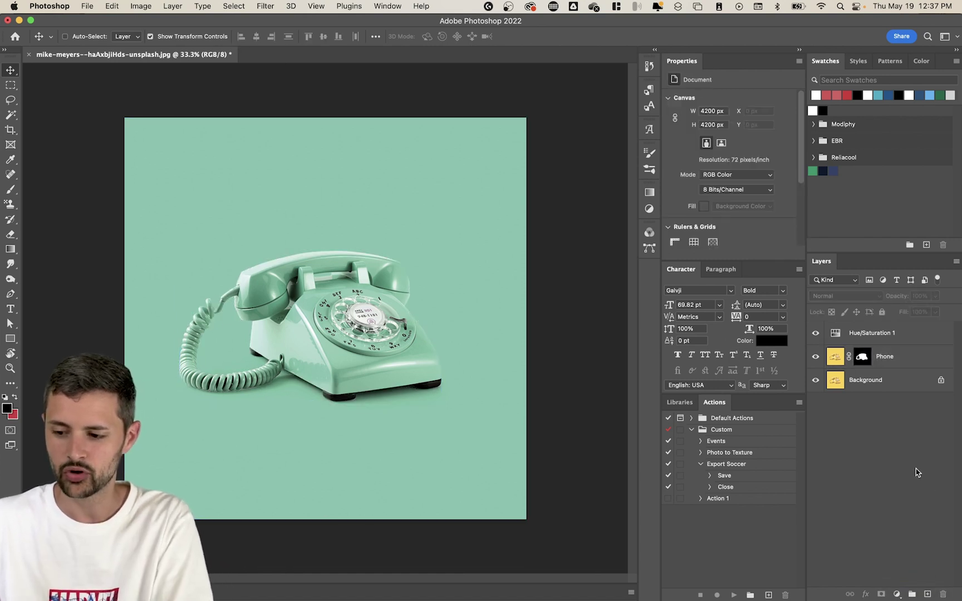
pyautogui.click(877, 338)
pyautogui.click(905, 363)
pyautogui.click(883, 332)
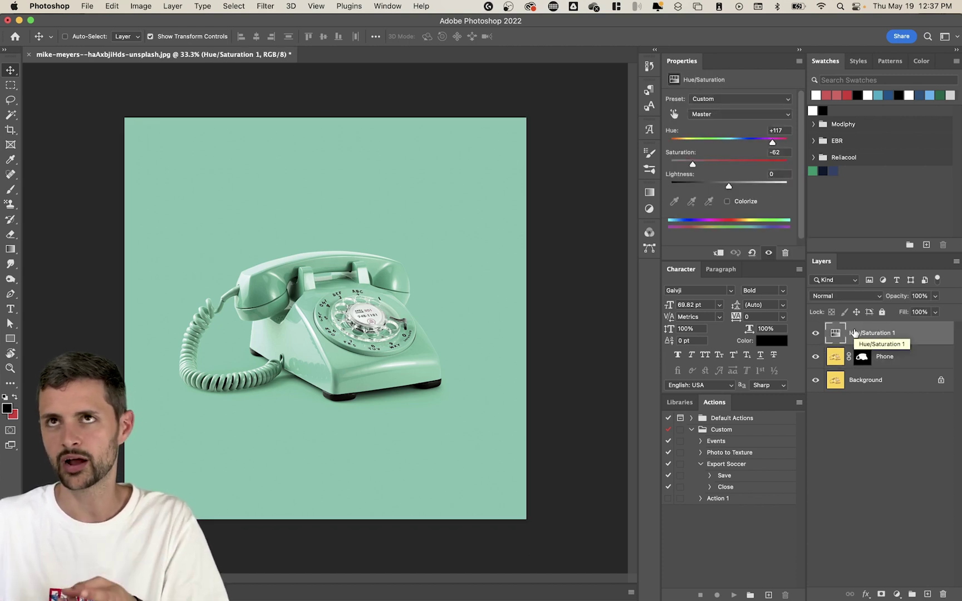
pyautogui.moveTo(857, 333); pyautogui.dragTo(895, 367)
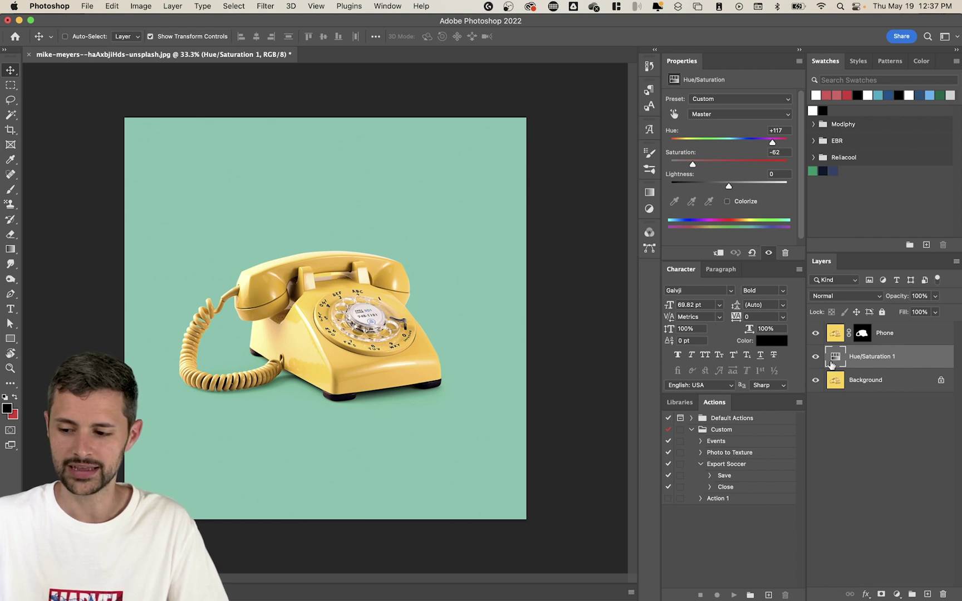
pyautogui.click(873, 336)
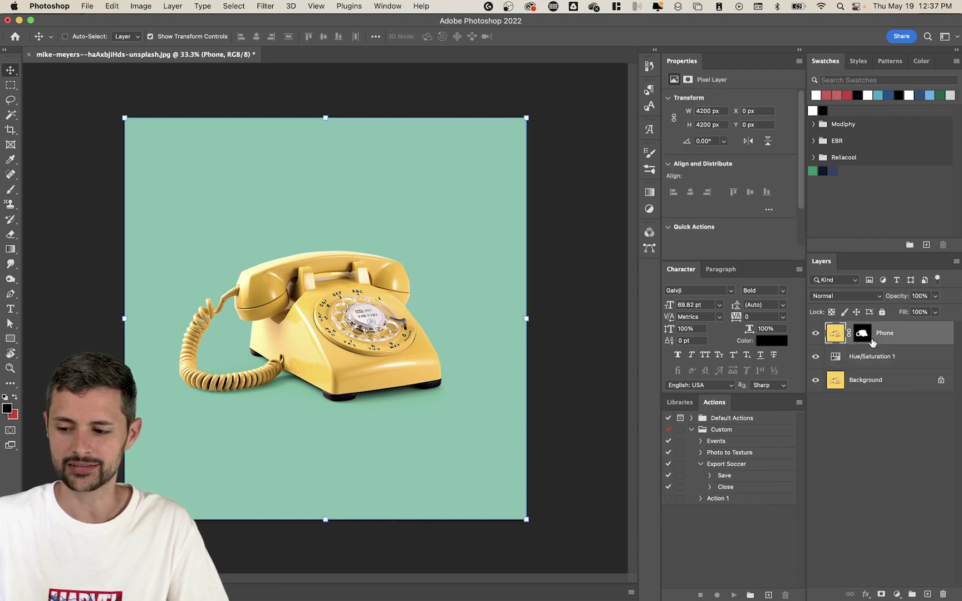
pyautogui.click(913, 490)
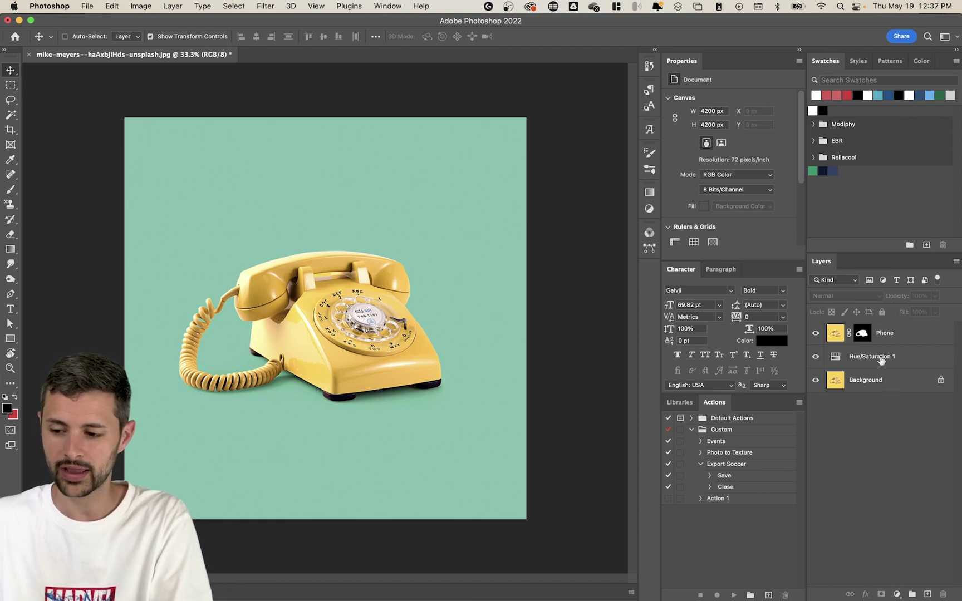
pyautogui.click(862, 333)
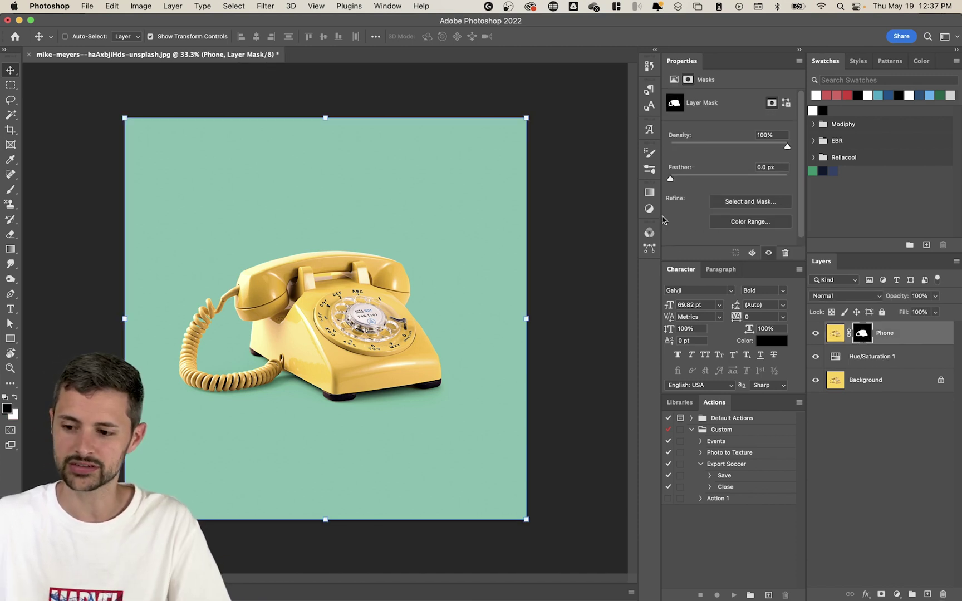
pyautogui.scroll(-1, 712, 223)
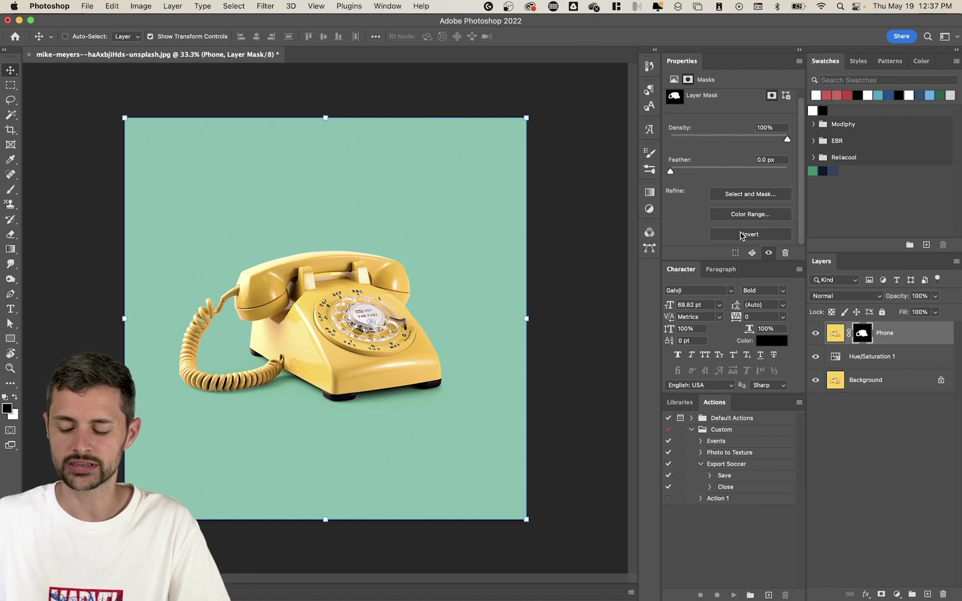
pyautogui.click(742, 234)
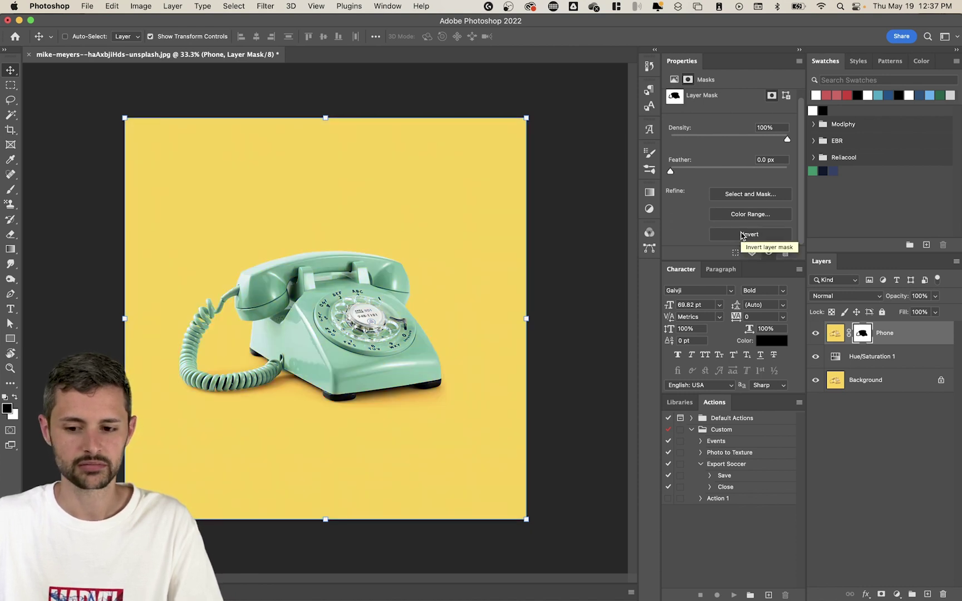
pyautogui.click(868, 441)
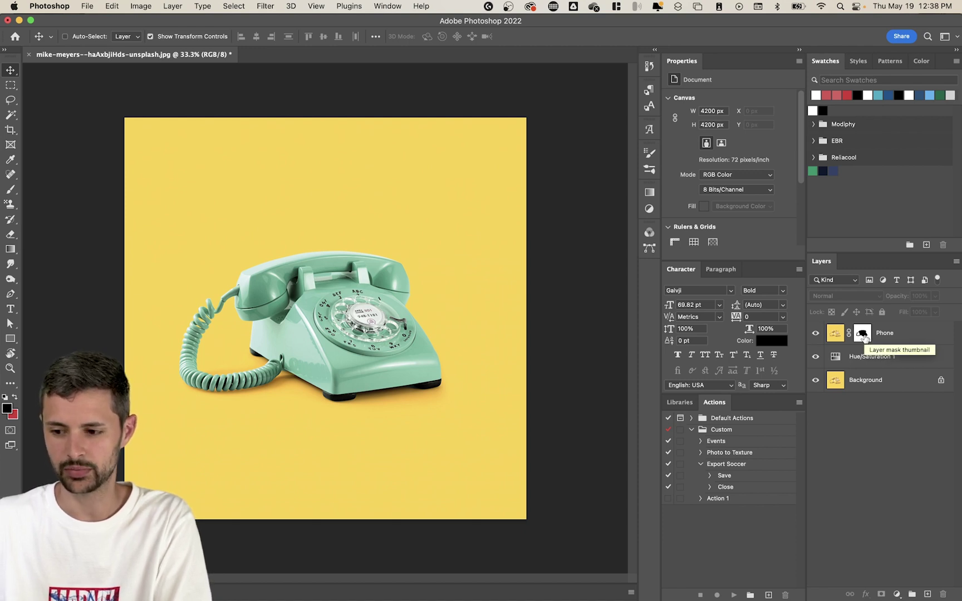
pyautogui.click(894, 340)
pyautogui.press('super+i')
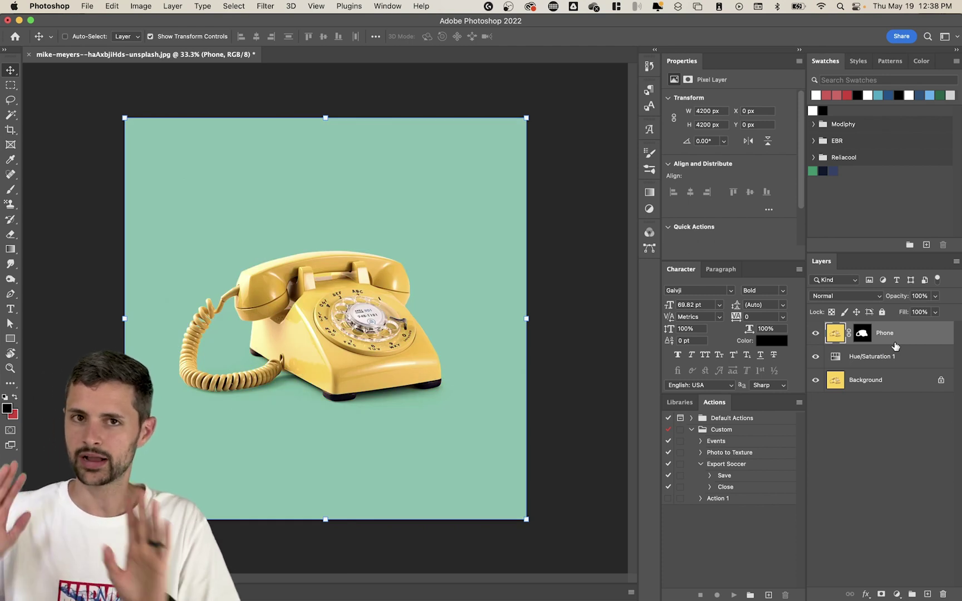
# - Duplicate the Phone layer, hide Background, and disable the Phone copy's layer mask
pyautogui.click(891, 391)
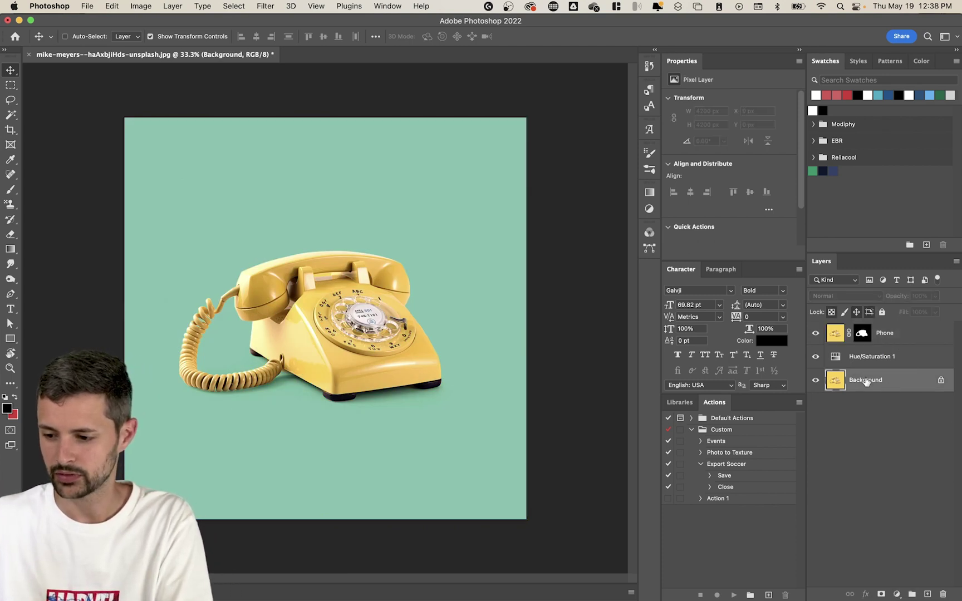
pyautogui.click(902, 334)
pyautogui.press('super+j')
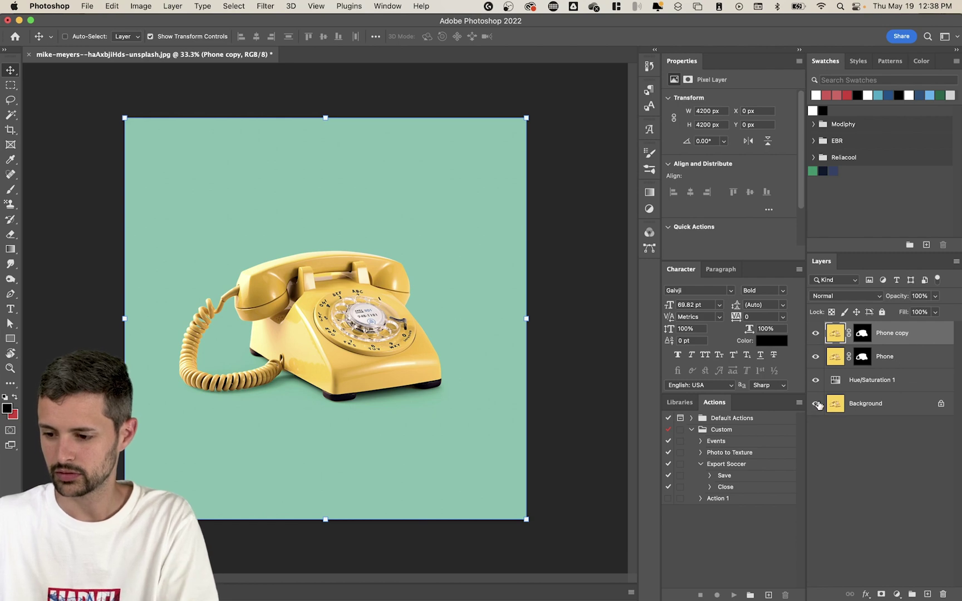
pyautogui.click(816, 403)
pyautogui.click(858, 334)
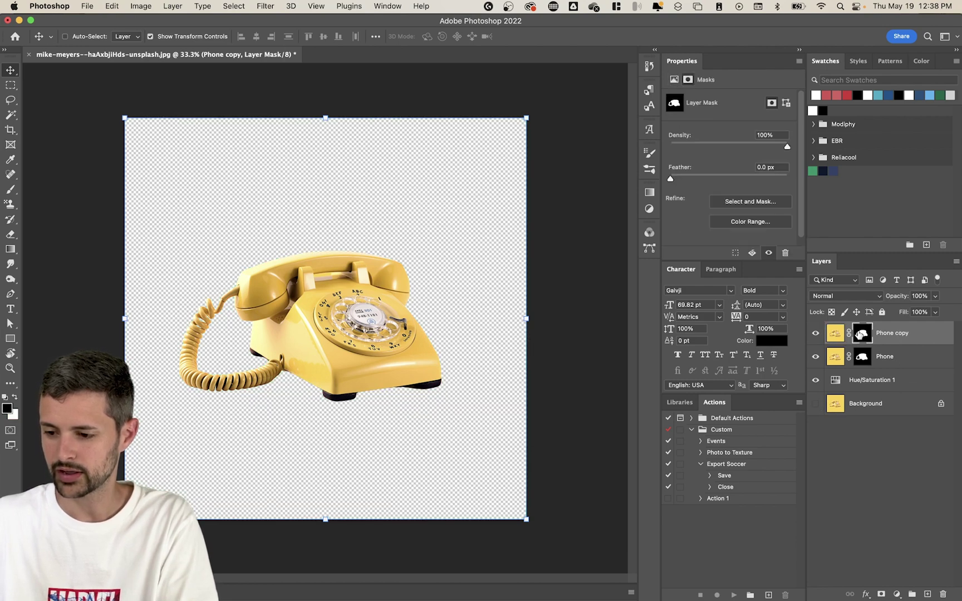
pyautogui.rightClick(860, 334)
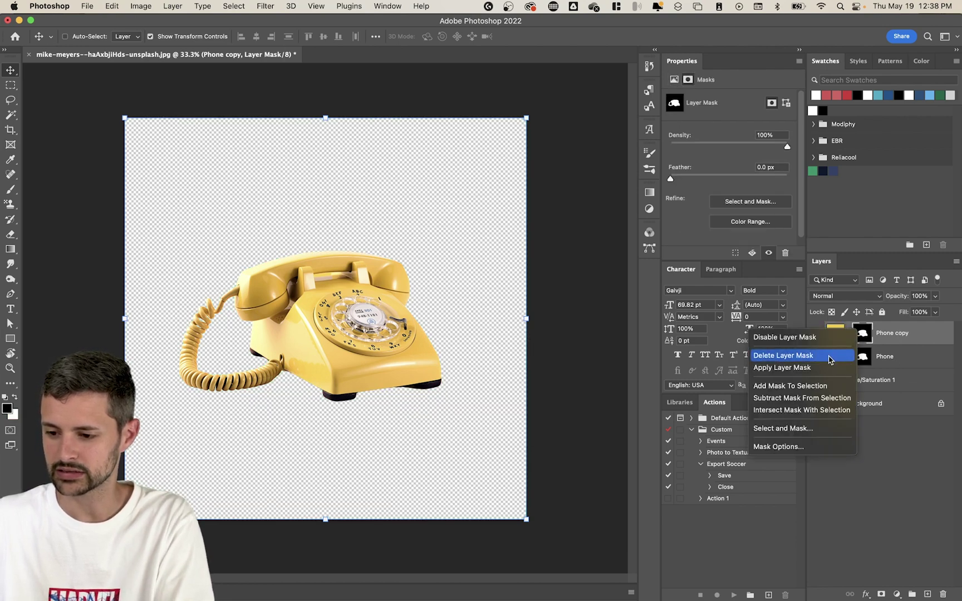
pyautogui.click(830, 337)
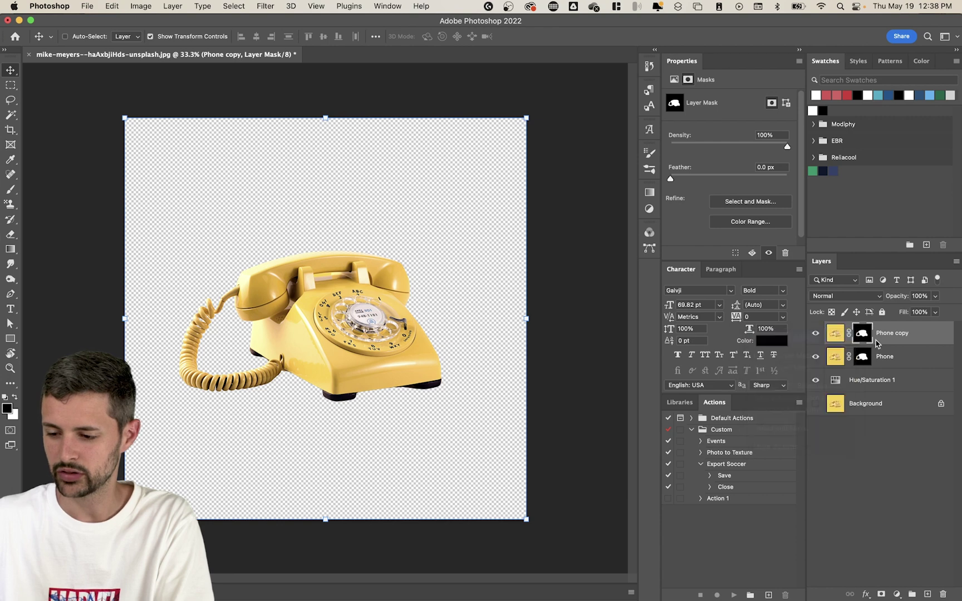
# - Move Phone copy below Phone and clip Hue/Saturation 1 to the Phone layer
pyautogui.moveTo(902, 338)
pyautogui.mouseDown()
pyautogui.moveTo(908, 390)
pyautogui.moveTo(894, 327)
pyautogui.mouseUp()
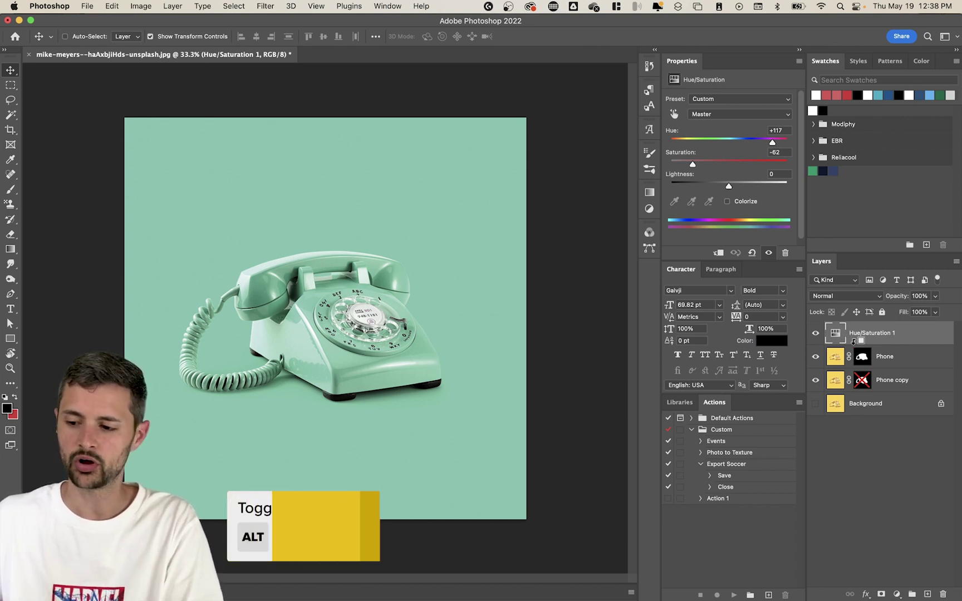
pyautogui.keyDown('alt'); pyautogui.click(899, 343); pyautogui.keyUp('alt')
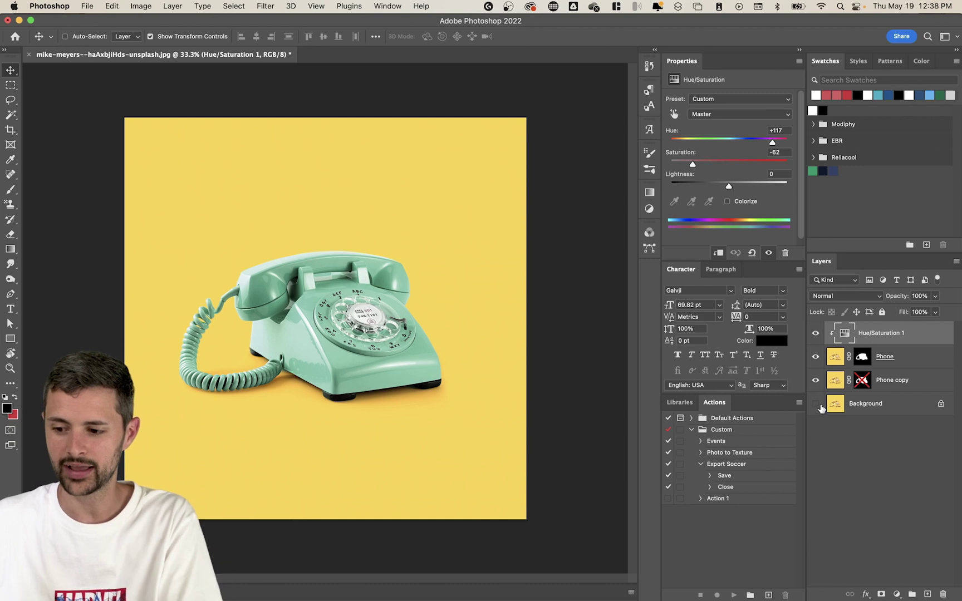
pyautogui.click(907, 364)
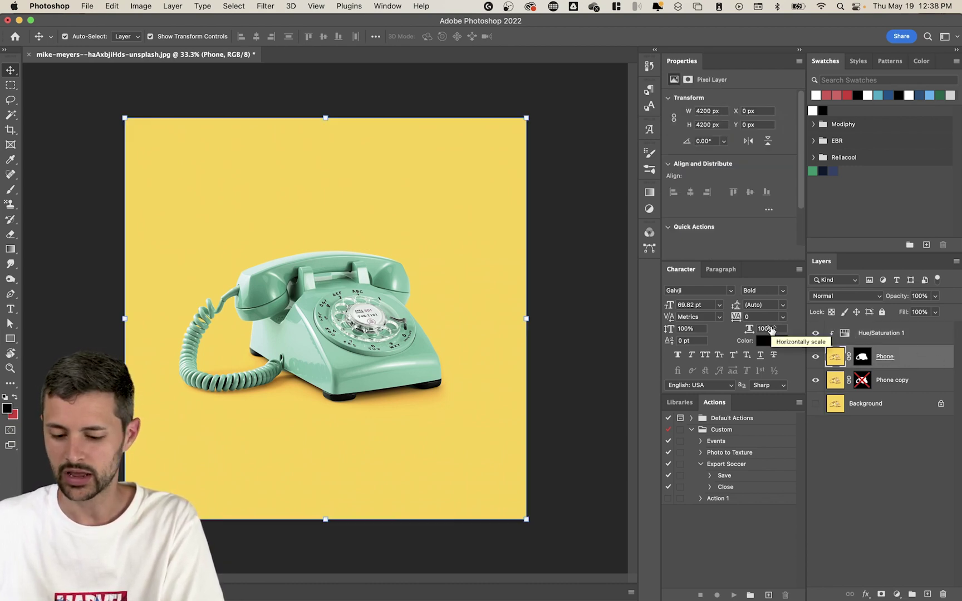
# - Duplicate Phone, move the original Phone above Hue/Saturation 1, and open the New Layer dialog
pyautogui.press('super+j')
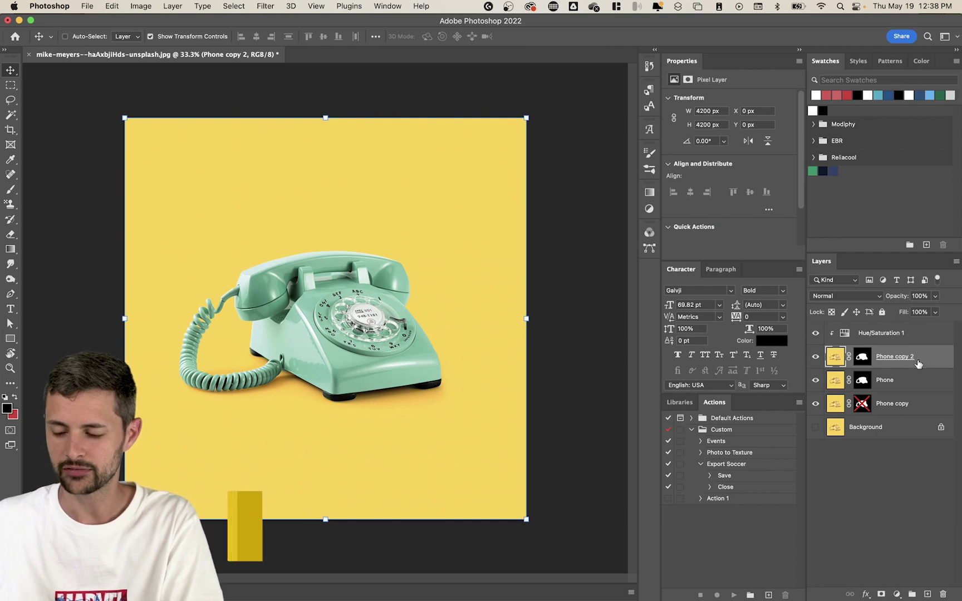
pyautogui.moveTo(918, 362); pyautogui.dragTo(918, 330)
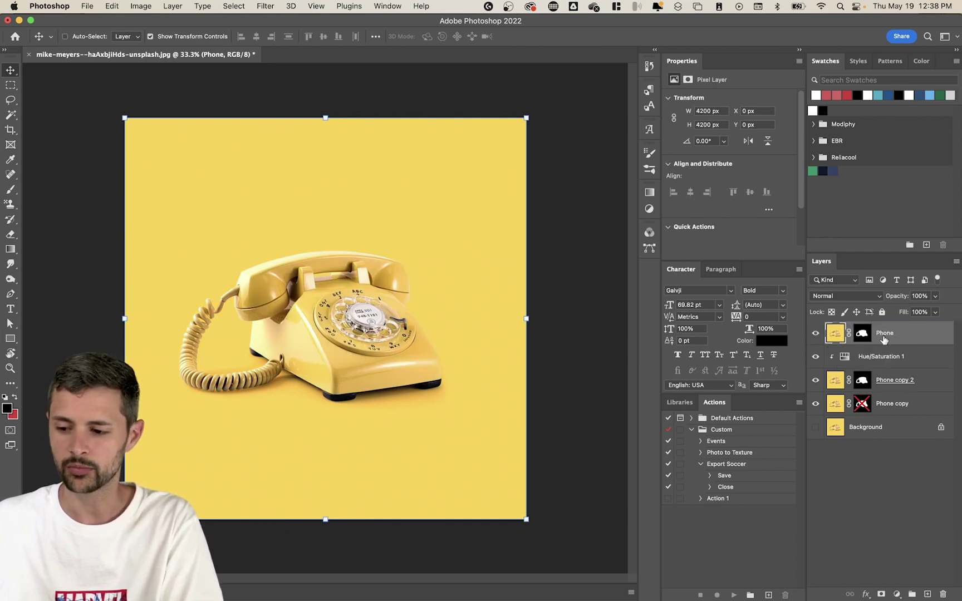
pyautogui.moveTo(223, 287); pyautogui.dragTo(291, 309)
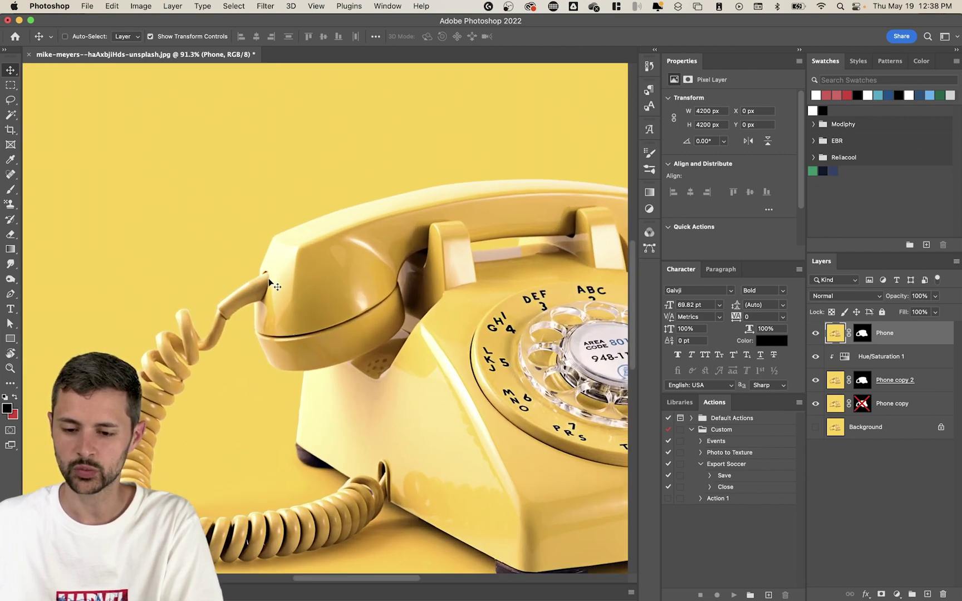
pyautogui.click(816, 333)
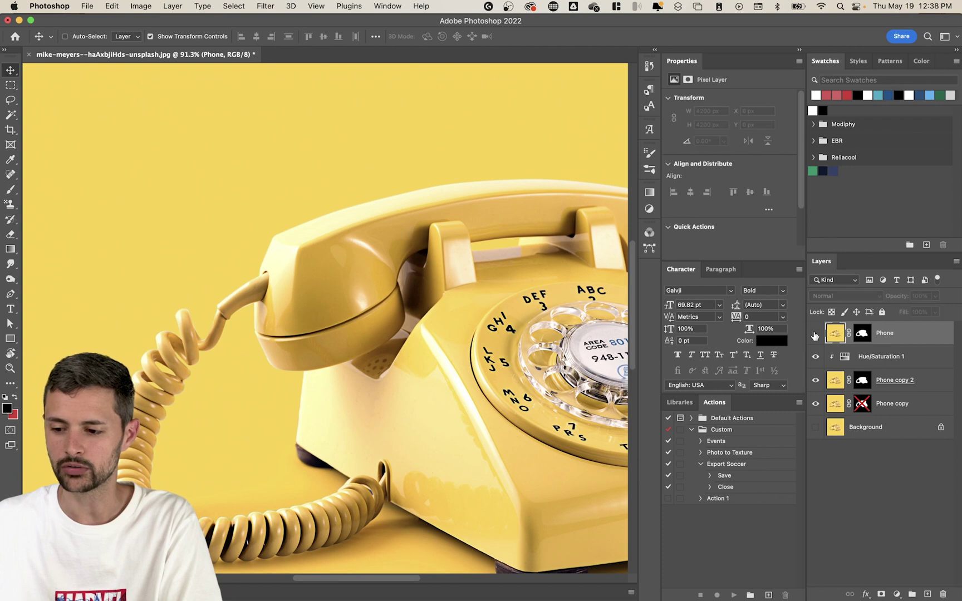
pyautogui.click(815, 334)
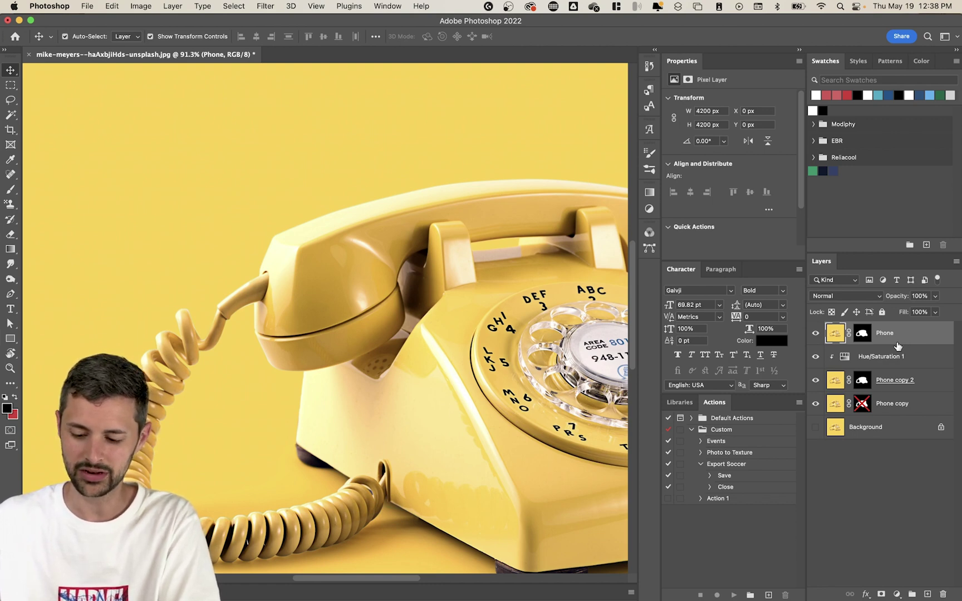
pyautogui.press('shift+super+n')
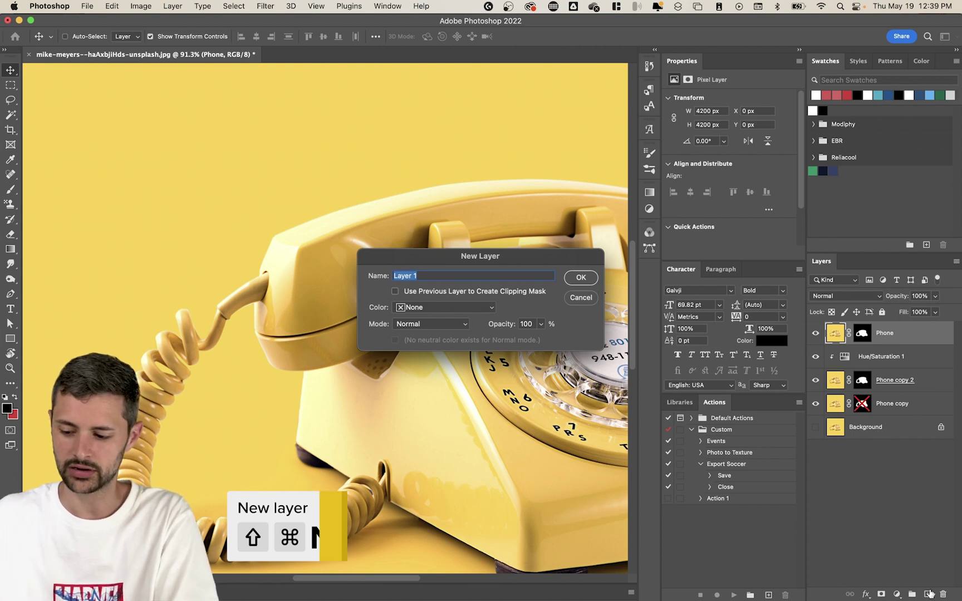
# - Confirm the new Layer 1, then set the Pen shape to no fill with a red stroke
pyautogui.press('Return')
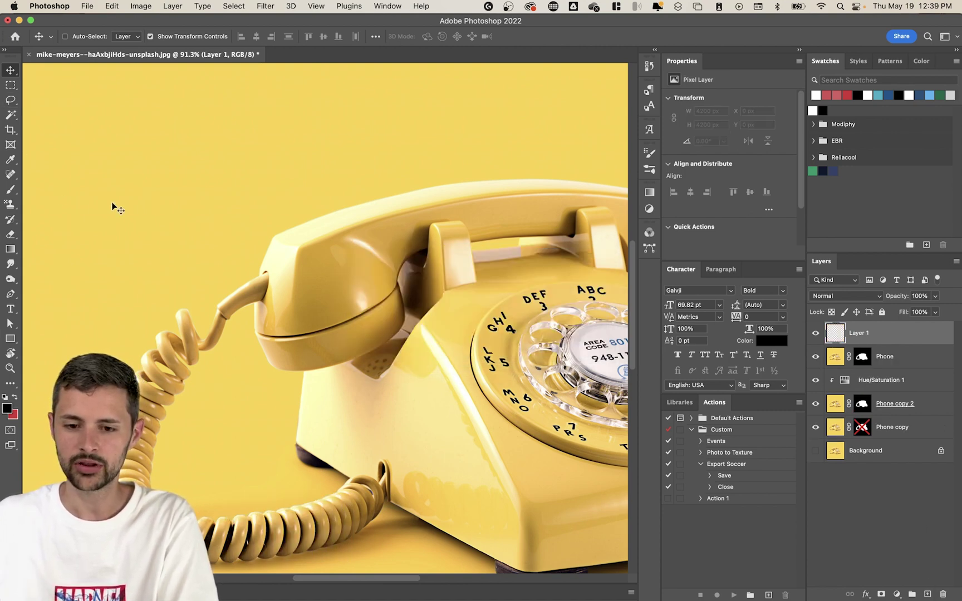
pyautogui.press('p')
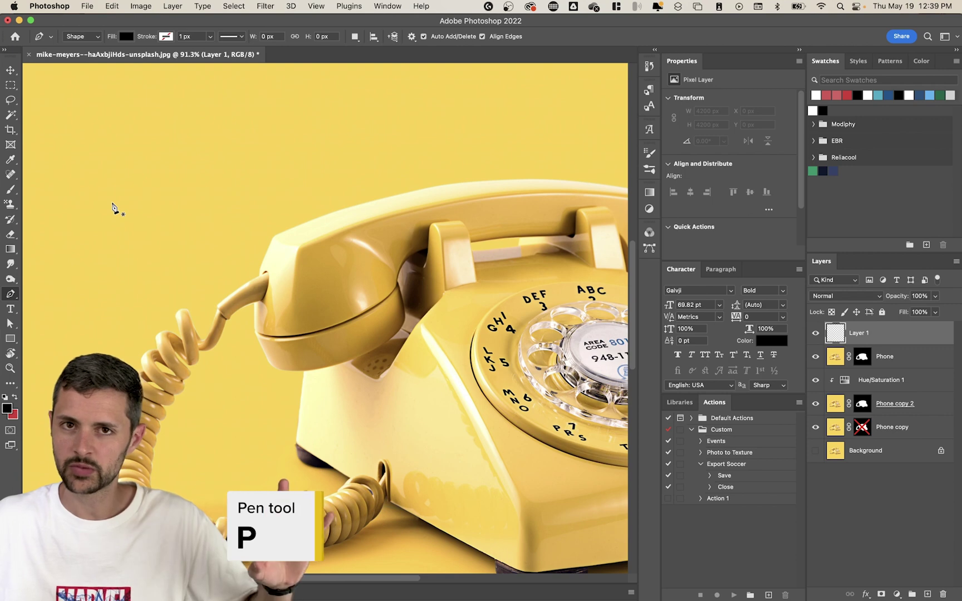
pyautogui.click(126, 38)
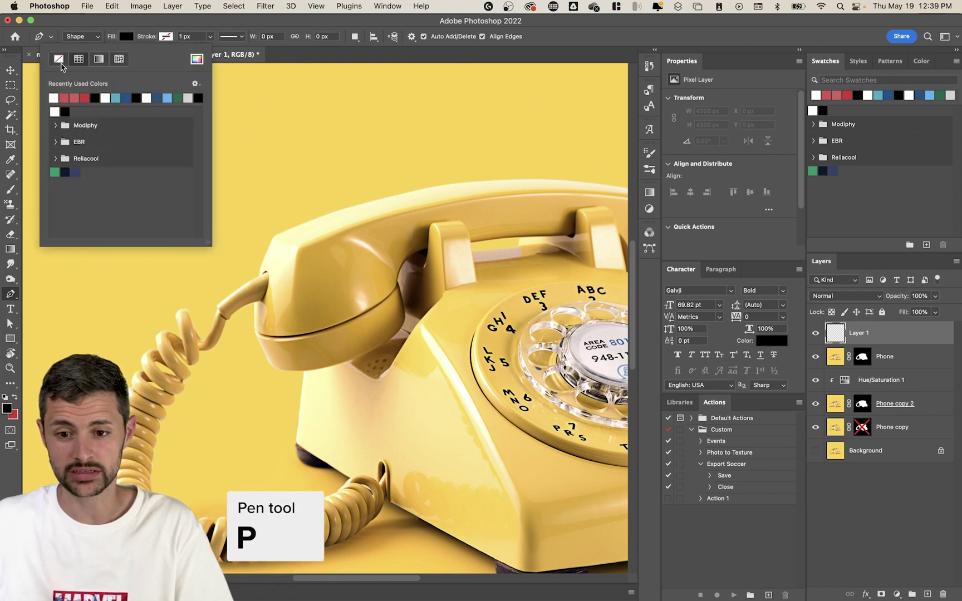
pyautogui.click(53, 58)
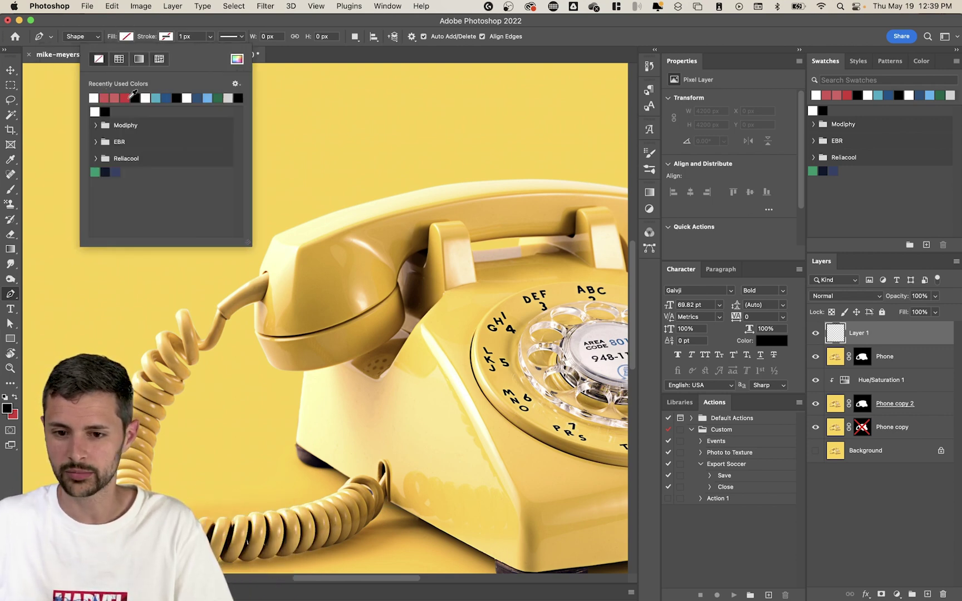
pyautogui.click(125, 98)
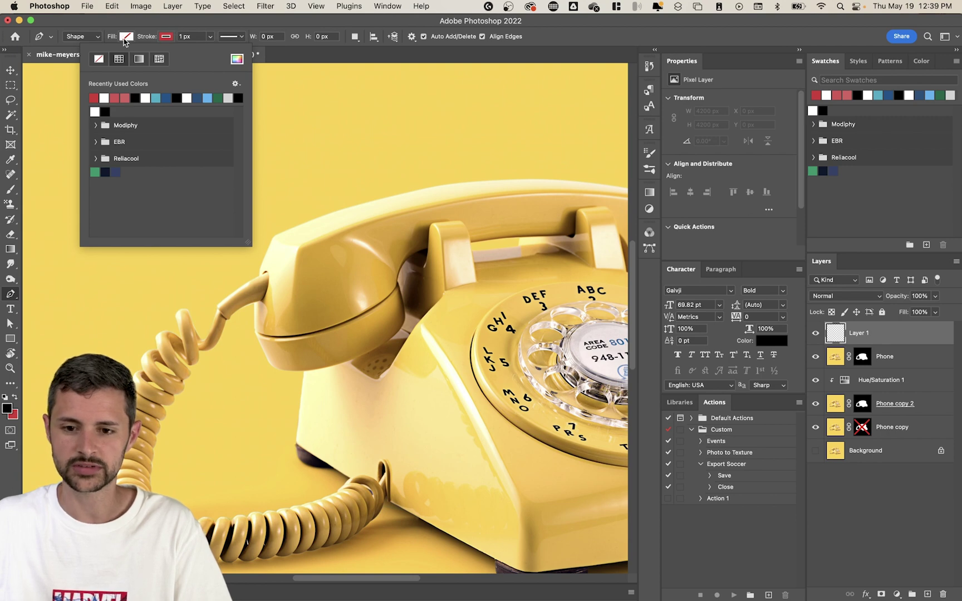
pyautogui.click(173, 23)
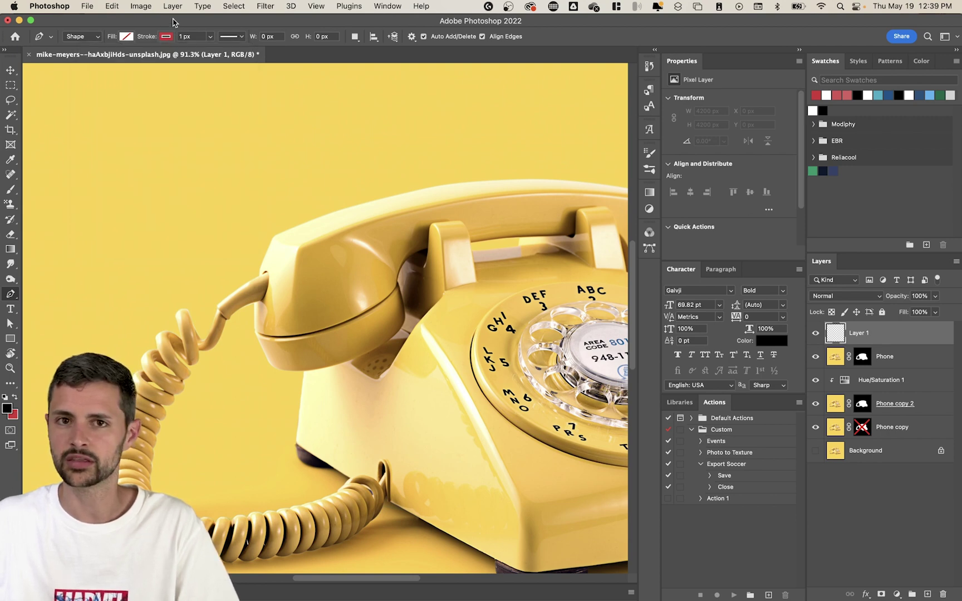
# - Start the cord outline at the handset end and curve it around the cord tip and underside
pyautogui.moveTo(244, 272); pyautogui.dragTo(318, 279)
pyautogui.click(260, 254)
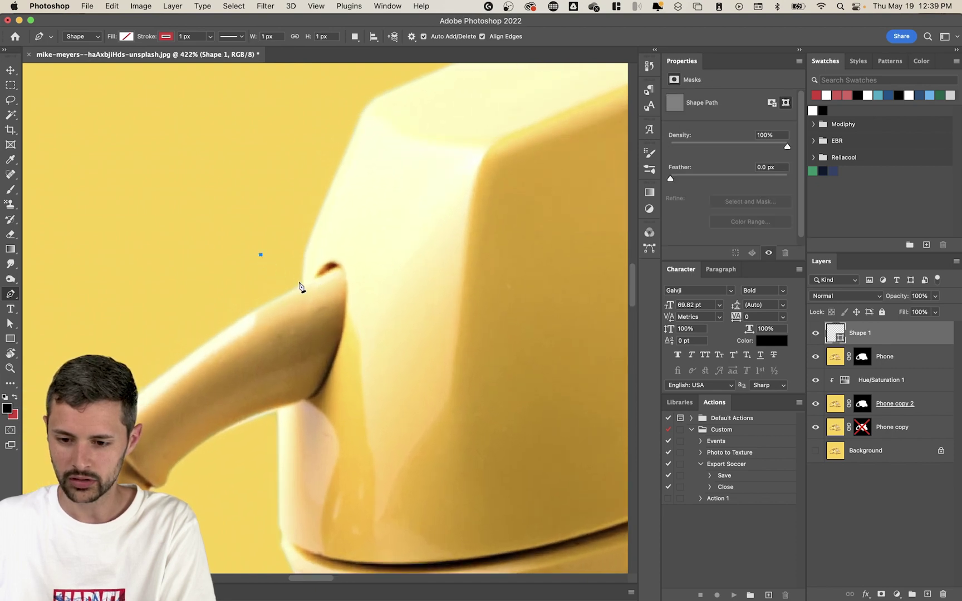
pyautogui.click(301, 284)
pyautogui.moveTo(311, 283); pyautogui.dragTo(372, 251)
pyautogui.click(369, 241)
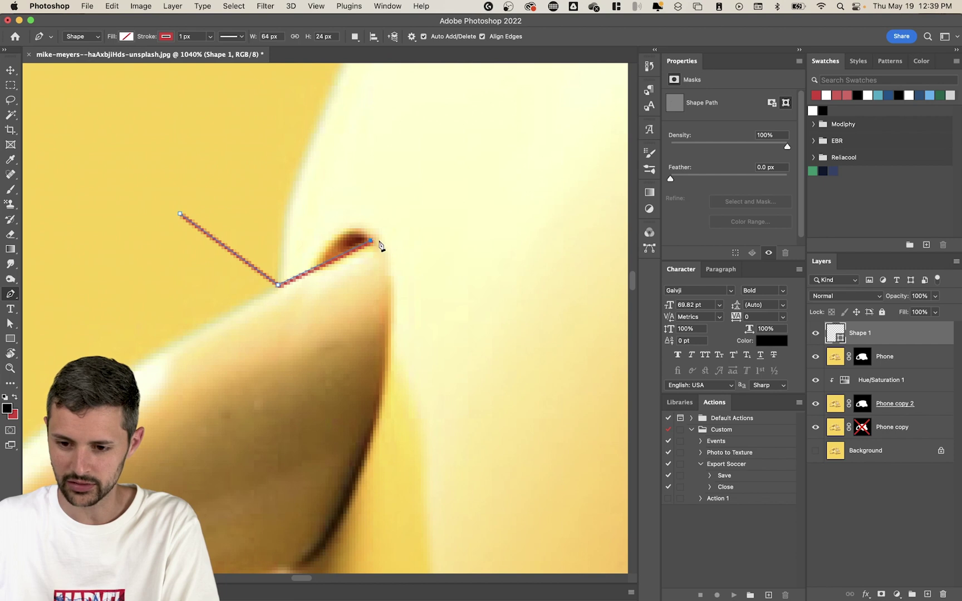
pyautogui.moveTo(391, 276); pyautogui.dragTo(395, 164)
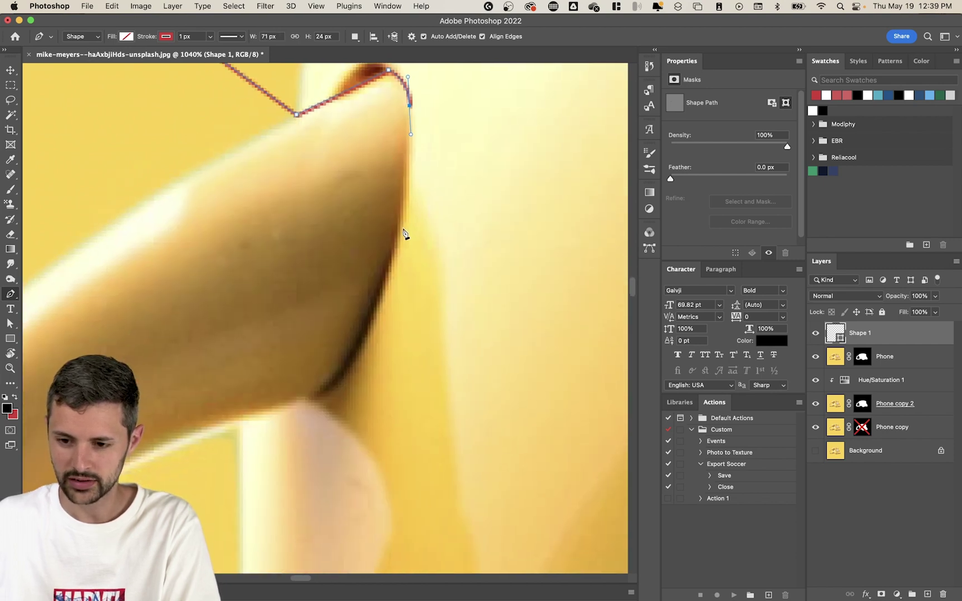
pyautogui.moveTo(400, 230); pyautogui.dragTo(376, 312)
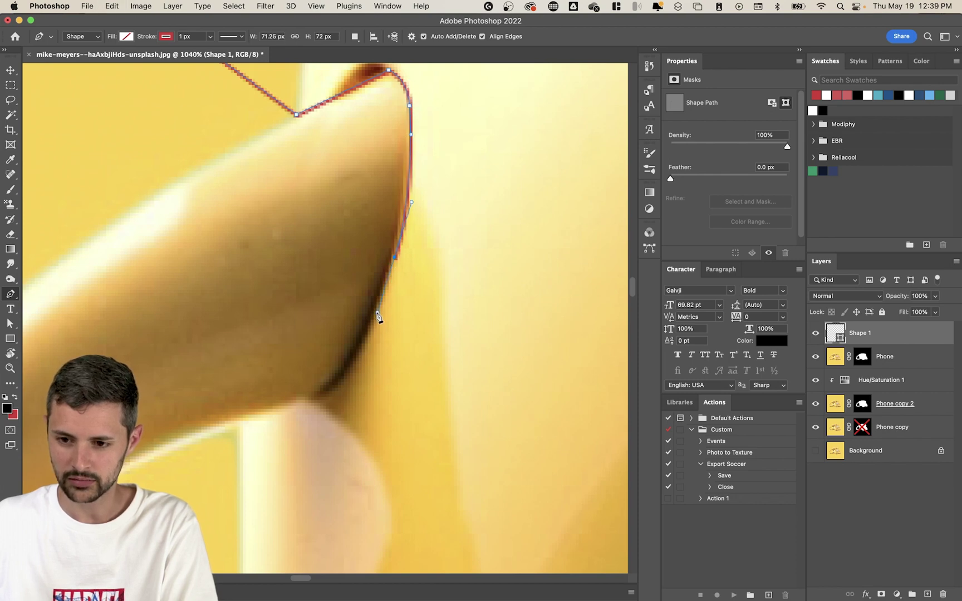
pyautogui.moveTo(314, 400); pyautogui.dragTo(279, 413)
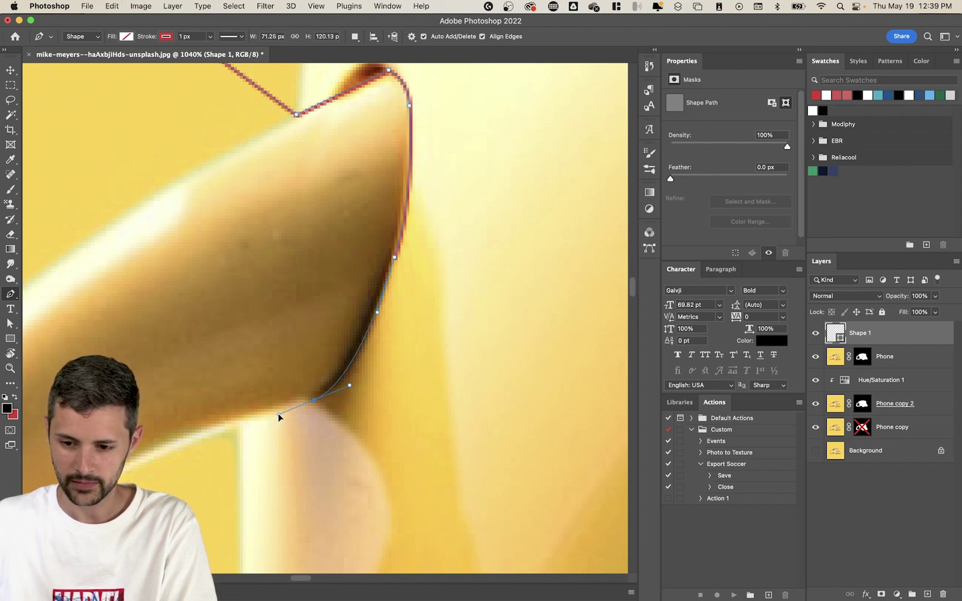
pyautogui.moveTo(204, 432)
pyautogui.mouseDown()
pyautogui.moveTo(148, 458)
pyautogui.moveTo(195, 451)
pyautogui.moveTo(203, 458)
pyautogui.moveTo(176, 483)
pyautogui.mouseUp()
pyautogui.scroll(-10, 195, 453)
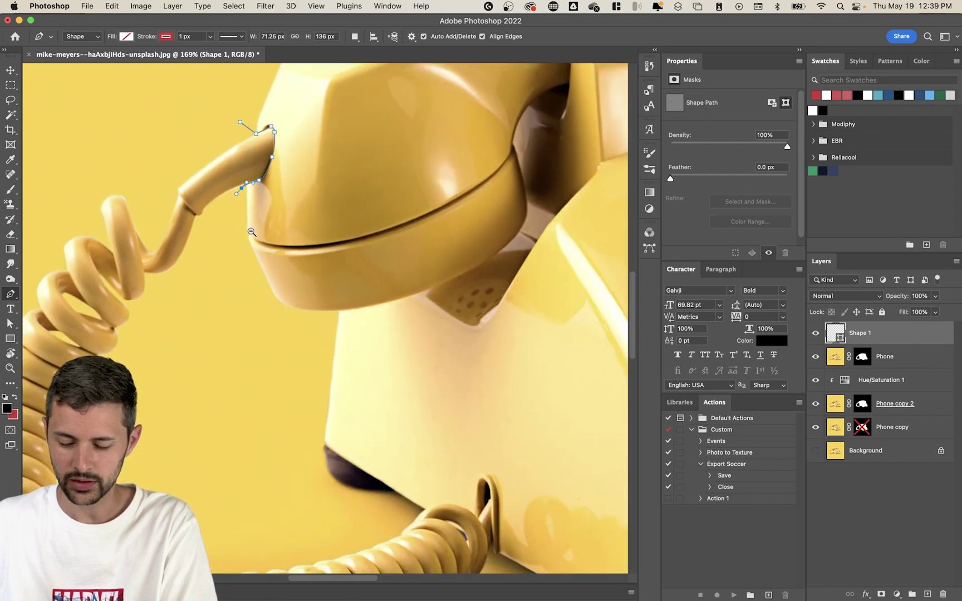
pyautogui.scroll(-1, 252, 232)
# - Continue the cord outline over the top coil and down along the plug's side
pyautogui.click(268, 354)
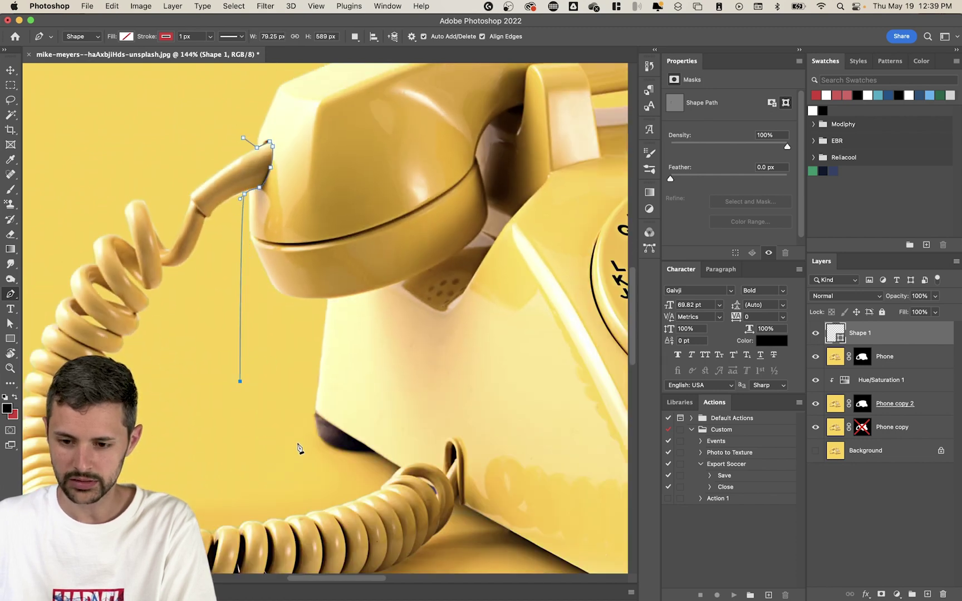
pyautogui.click(365, 477)
pyautogui.scroll(10, 429, 483)
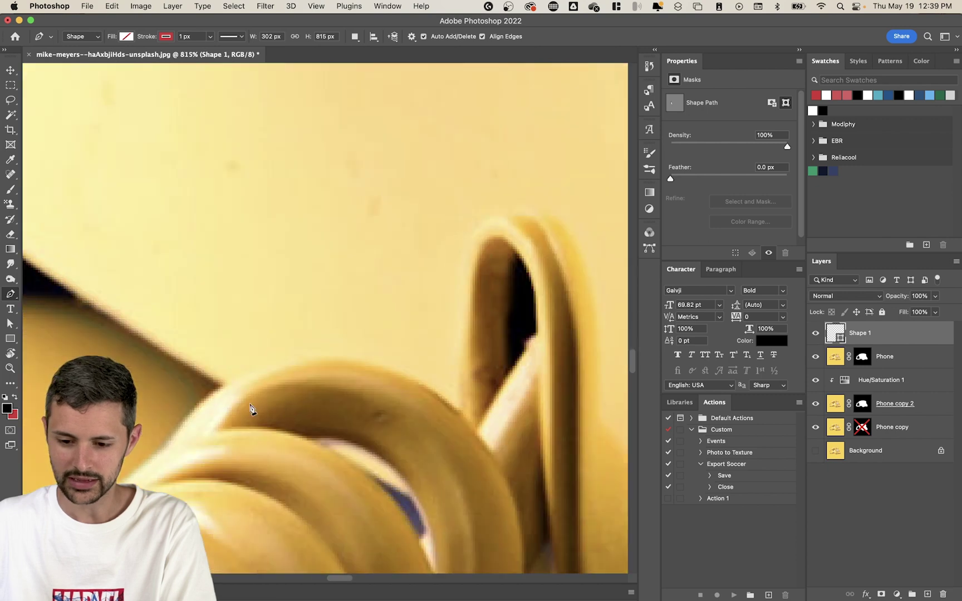
pyautogui.click(201, 401)
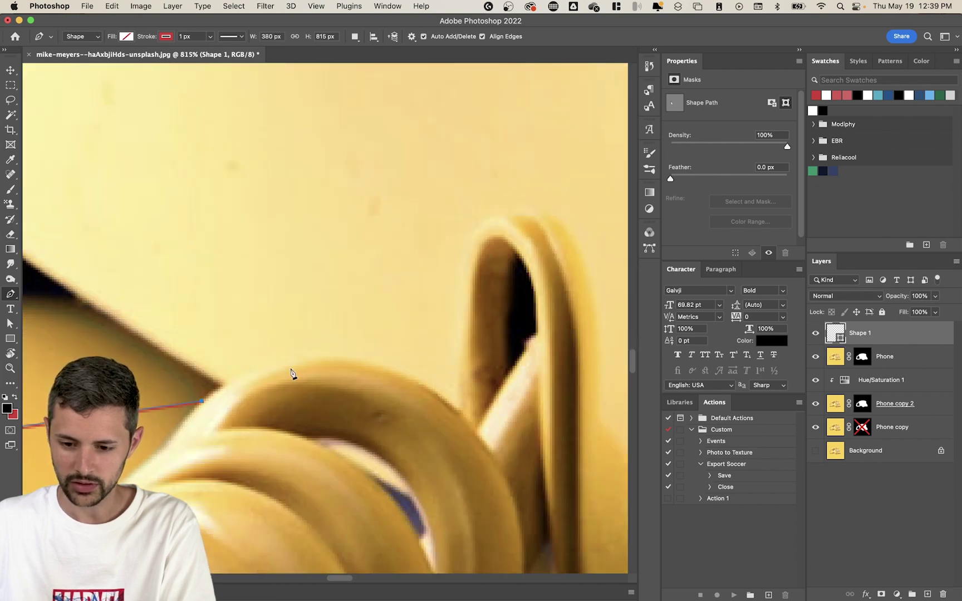
pyautogui.moveTo(316, 359); pyautogui.dragTo(383, 356)
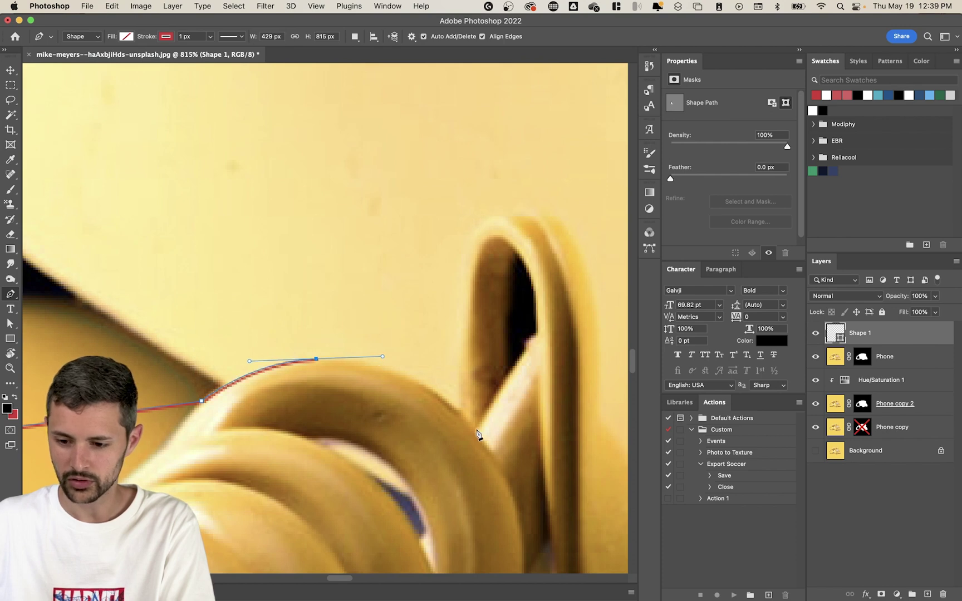
pyautogui.moveTo(475, 431)
pyautogui.mouseDown()
pyautogui.moveTo(513, 477)
pyautogui.moveTo(496, 396)
pyautogui.mouseUp()
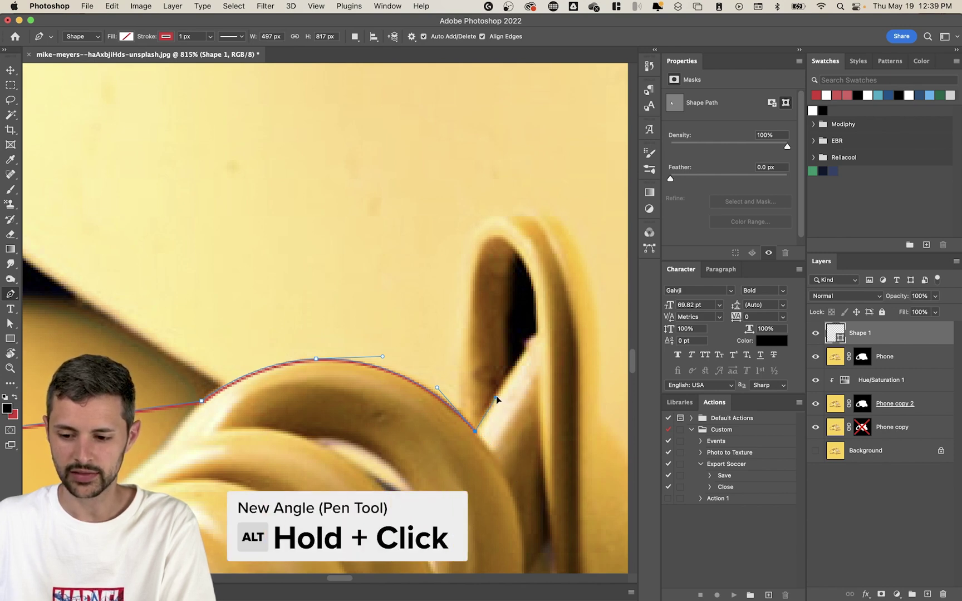
pyautogui.click(528, 355)
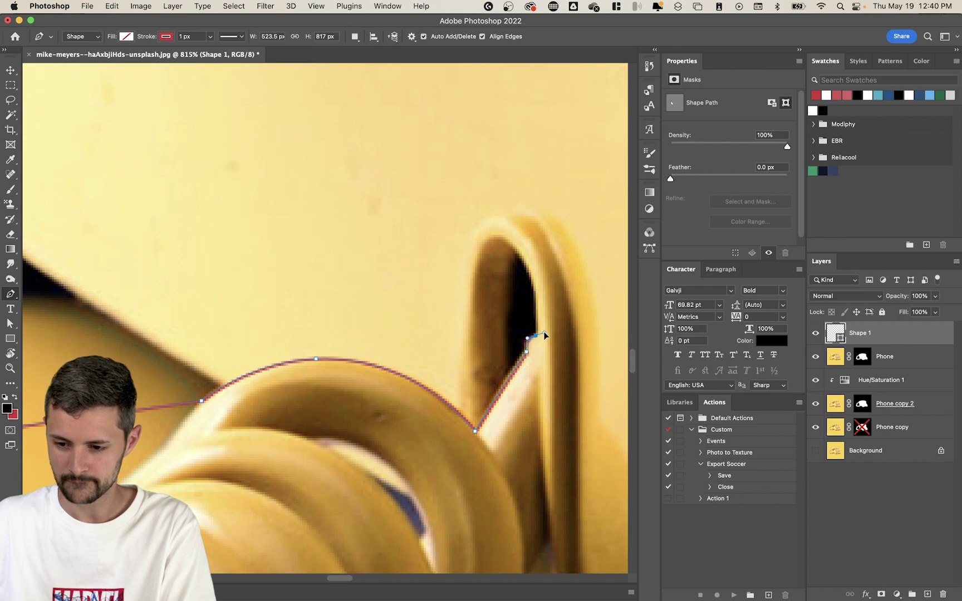
pyautogui.moveTo(547, 334); pyautogui.dragTo(545, 338)
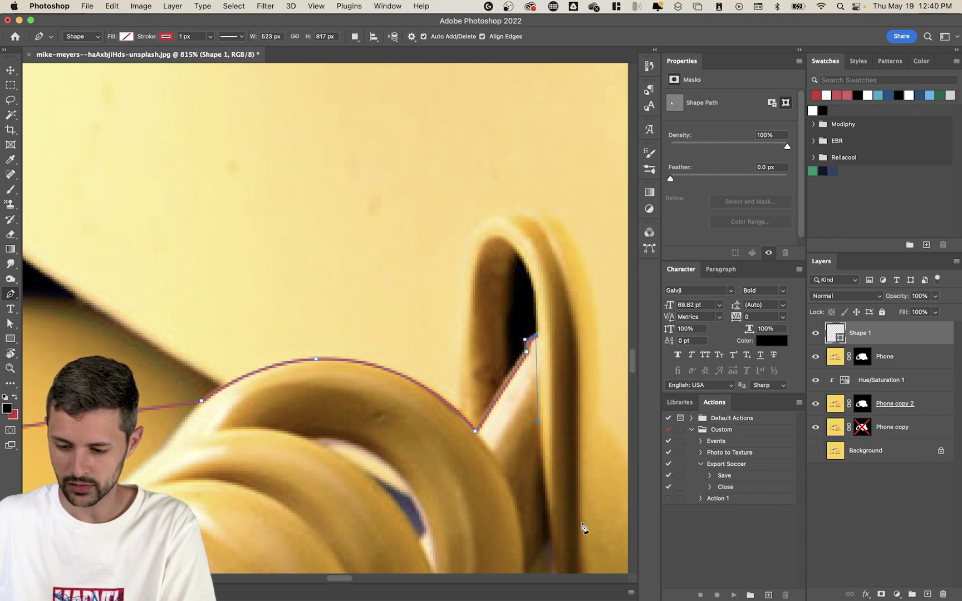
pyautogui.moveTo(547, 546); pyautogui.dragTo(517, 392)
pyautogui.click(519, 398)
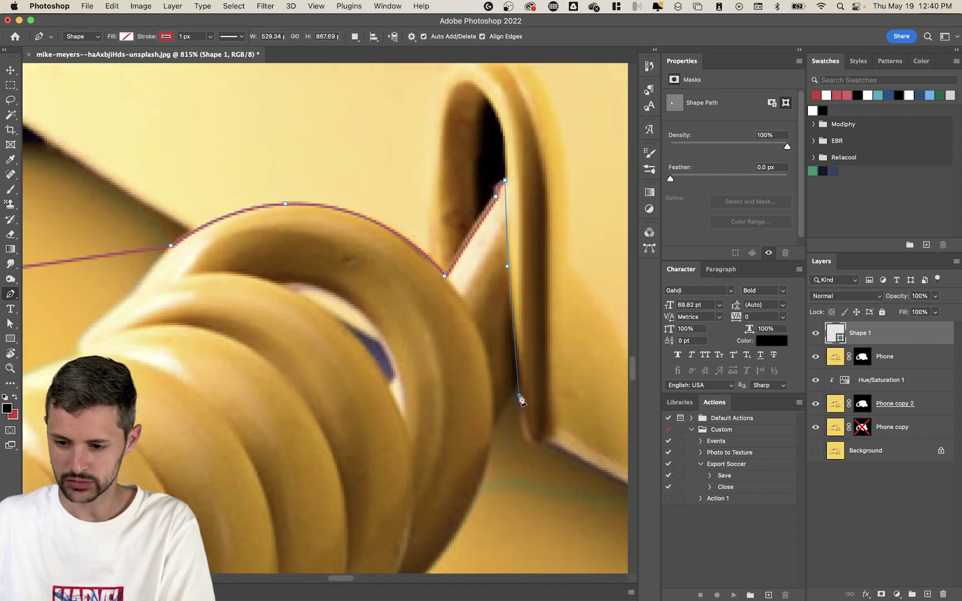
# - Carry the outline beneath and around the cord's outer side and close it at the start
pyautogui.scroll(-10, 503, 458)
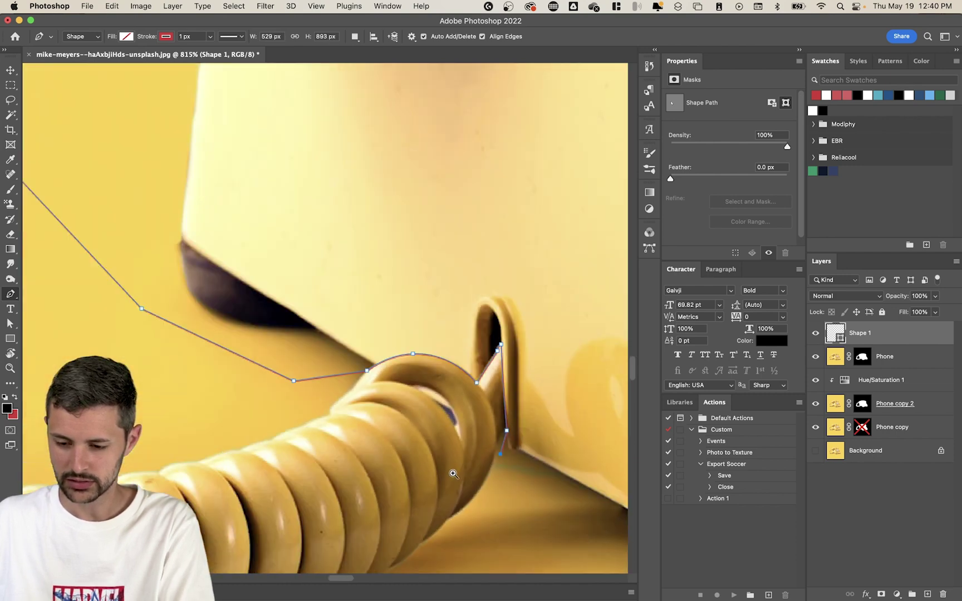
pyautogui.click(300, 531)
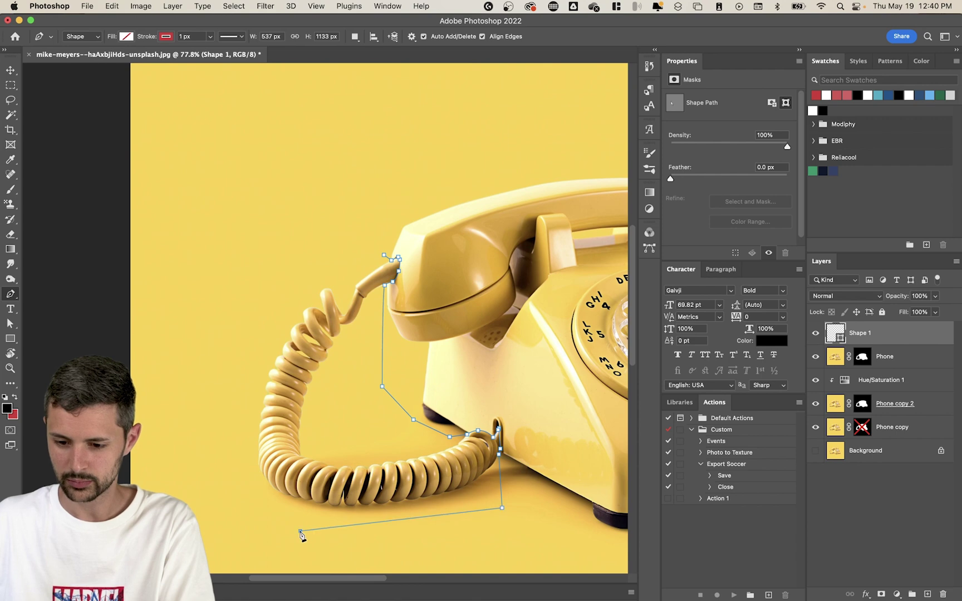
pyautogui.click(231, 488)
pyautogui.click(255, 320)
pyautogui.click(322, 238)
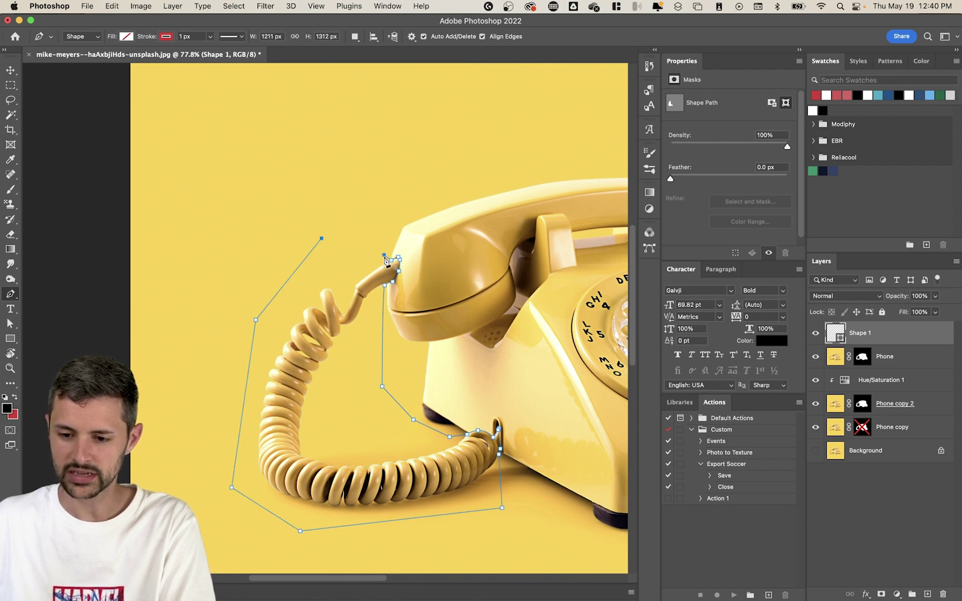
pyautogui.click(383, 259)
# - Hide the Shape 1 outline layer, then select Phone and Hue/Saturation 1
pyautogui.press('v')
pyautogui.keyDown('super'); pyautogui.click(858, 334); pyautogui.keyUp('super')
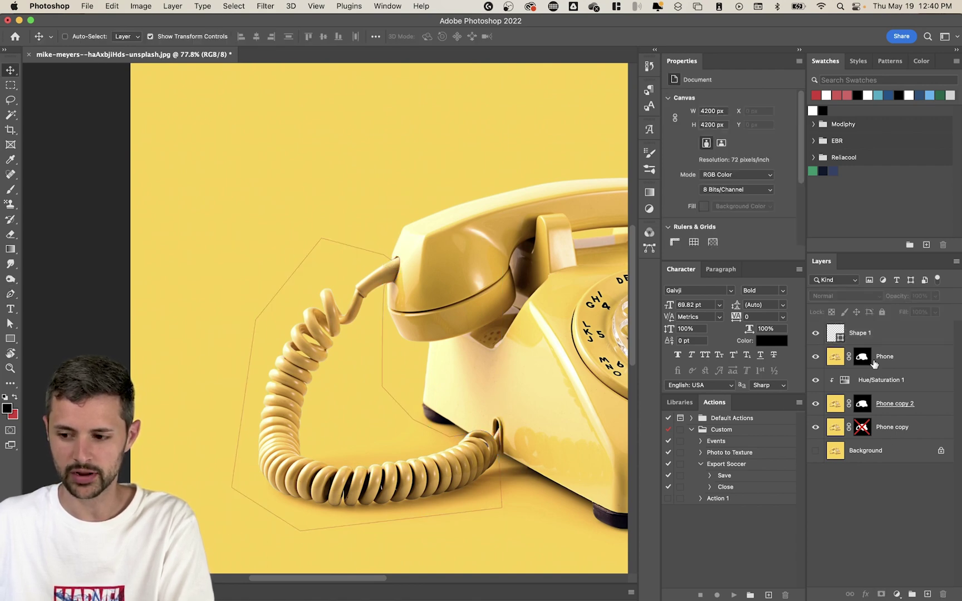
pyautogui.click(857, 337)
pyautogui.click(817, 333)
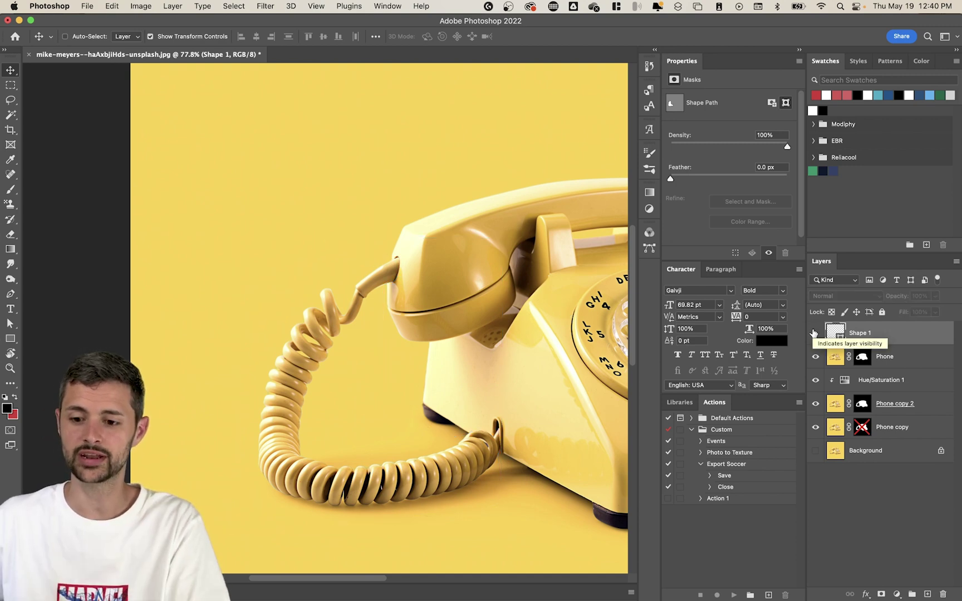
pyautogui.click(917, 362)
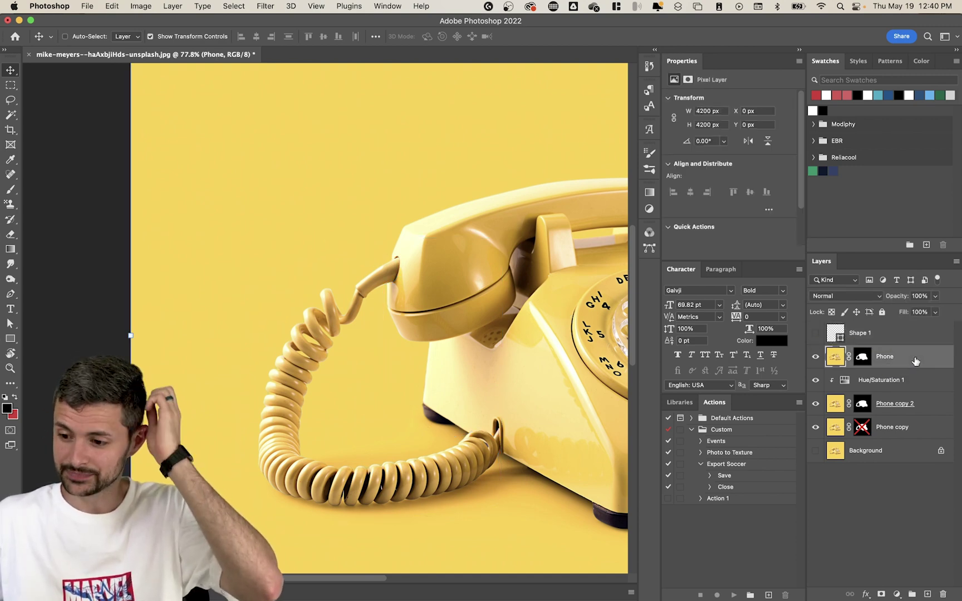
pyautogui.click(858, 381)
# - Duplicate Hue/Saturation 1 clipped above Phone and rename Phone copy 2 to 'Phone'
pyautogui.moveTo(872, 378); pyautogui.dragTo(902, 352)
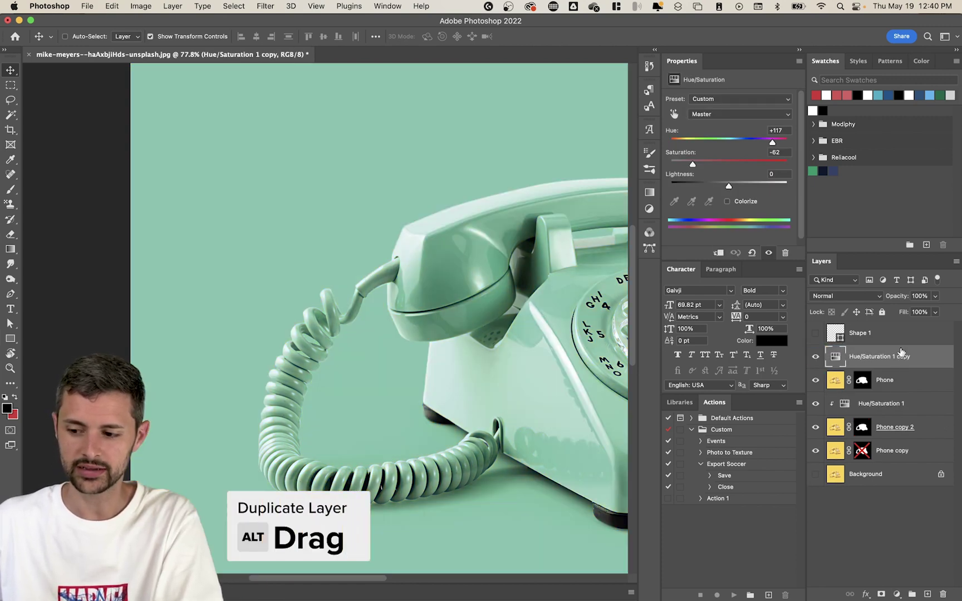
pyautogui.keyDown('alt'); pyautogui.click(875, 368); pyautogui.keyUp('alt')
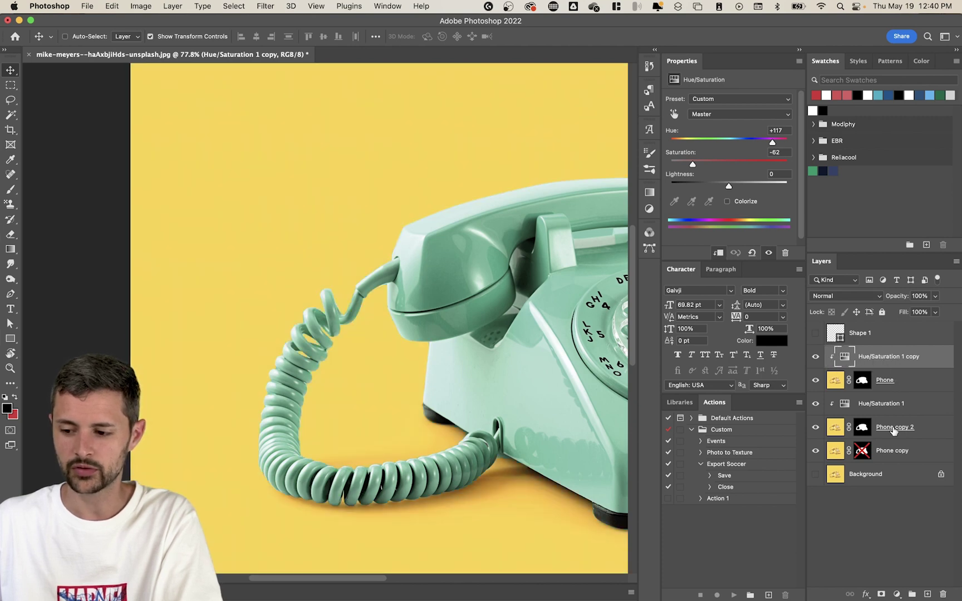
pyautogui.doubleClick(893, 428)
pyautogui.write('Phone')
pyautogui.press('Return')
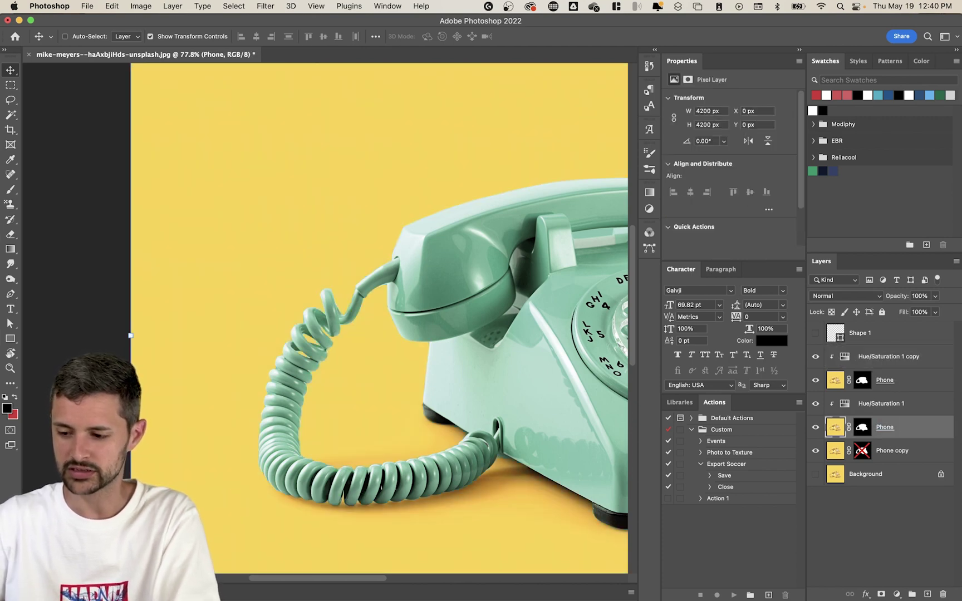
# - Rename Phone copy to 'Background' and the upper Phone layer to 'Cord'
pyautogui.doubleClick(892, 451)
pyautogui.write('Background')
pyautogui.press('Return')
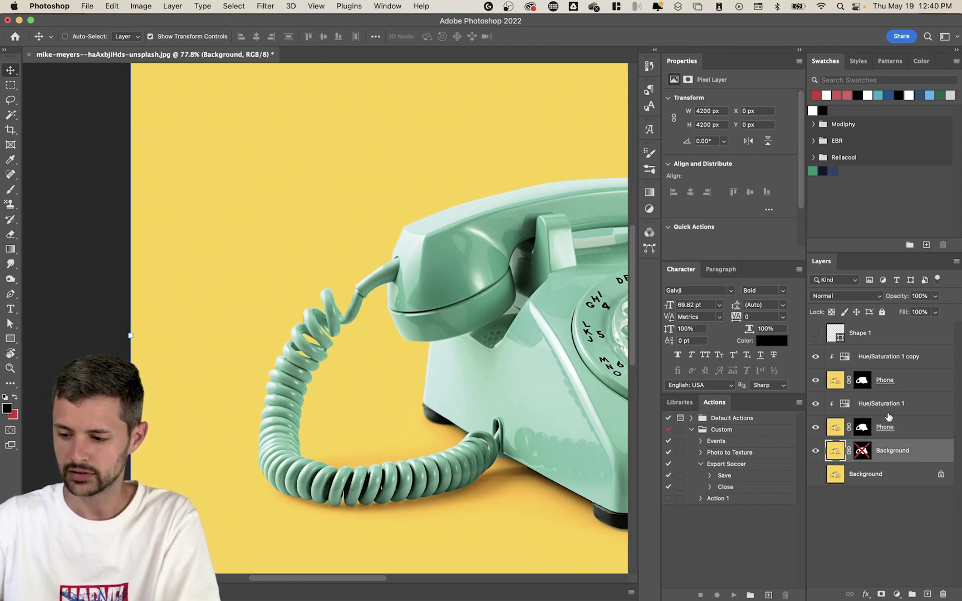
pyautogui.doubleClick(885, 383)
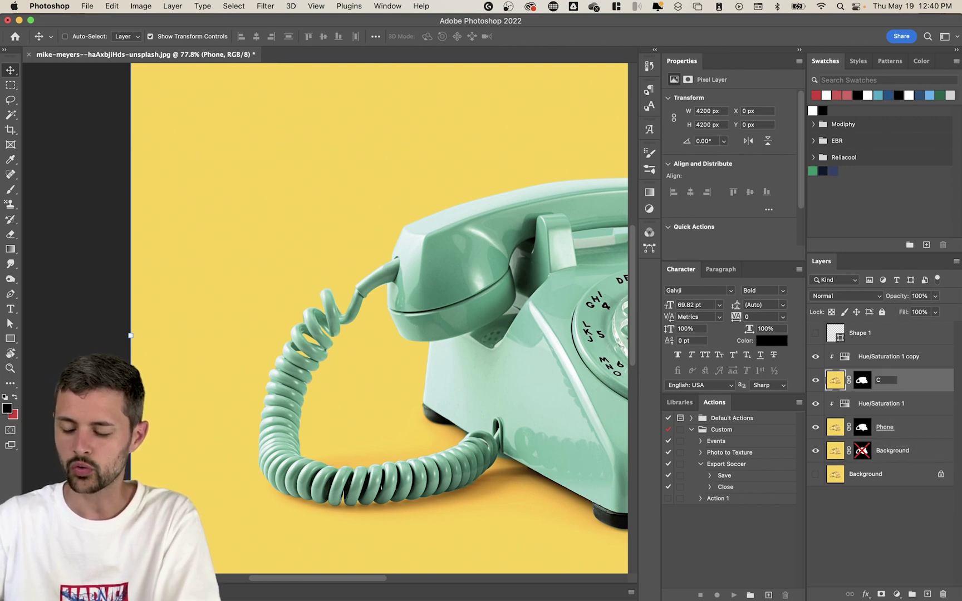
pyautogui.press('Return')
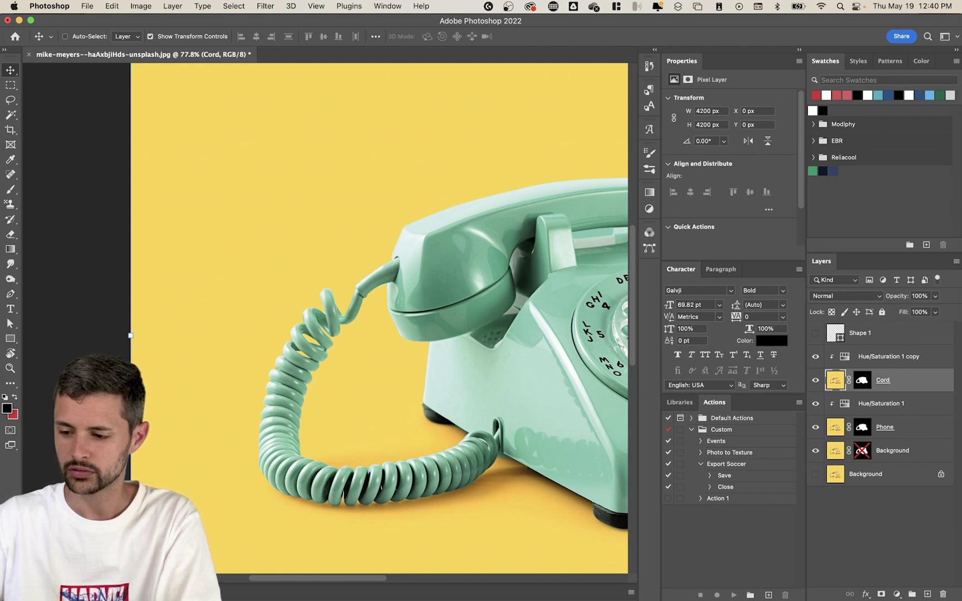
pyautogui.click(896, 358)
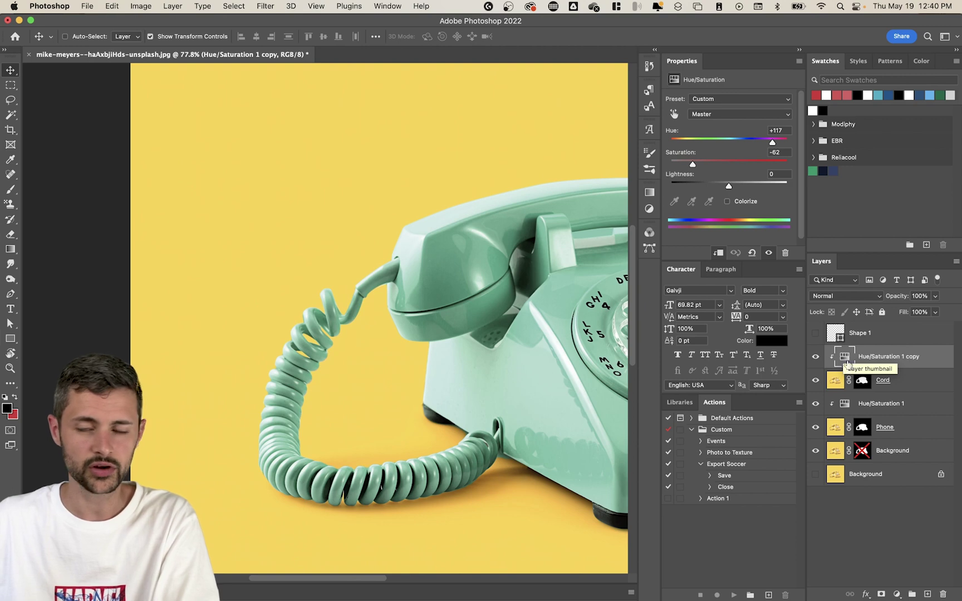
# - Show the Cord layer mask alone and load the Shape 1 outline as a selection
pyautogui.keyDown('alt'); pyautogui.click(863, 382); pyautogui.keyUp('alt')
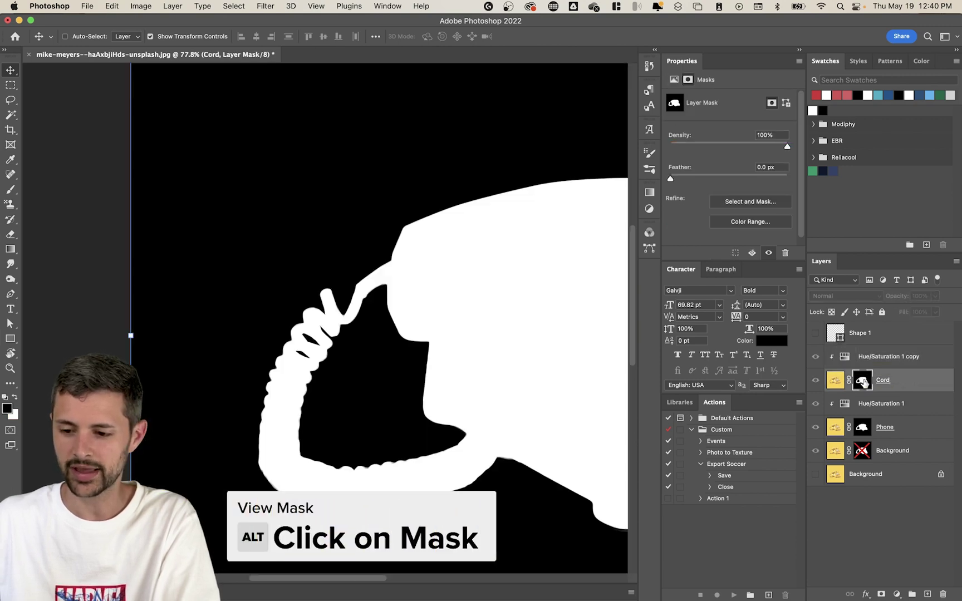
pyautogui.keyDown('alt'); pyautogui.click(325, 245); pyautogui.keyUp('alt')
pyautogui.keyDown('alt'); pyautogui.click(344, 249); pyautogui.keyUp('alt')
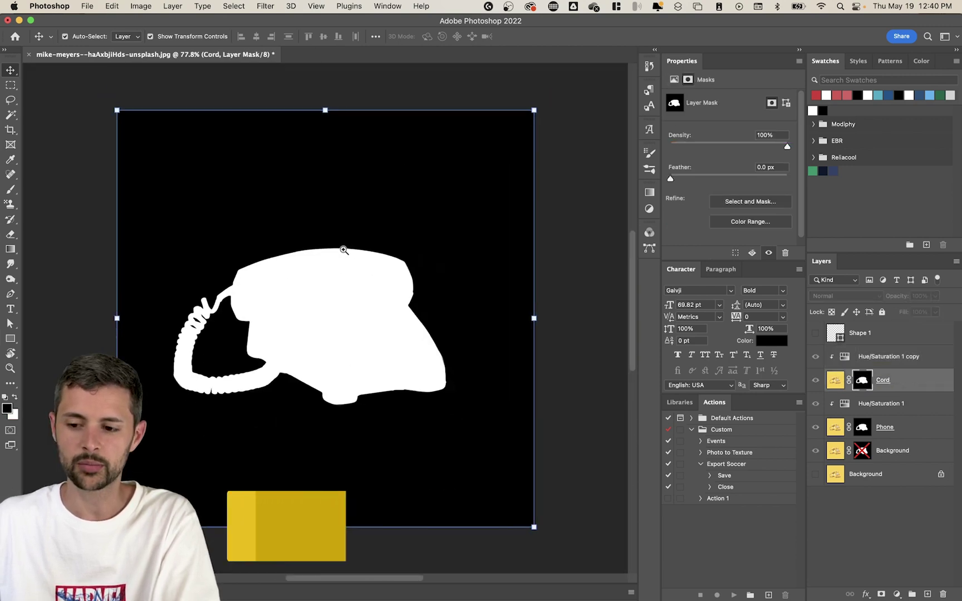
pyautogui.press('super+equal')
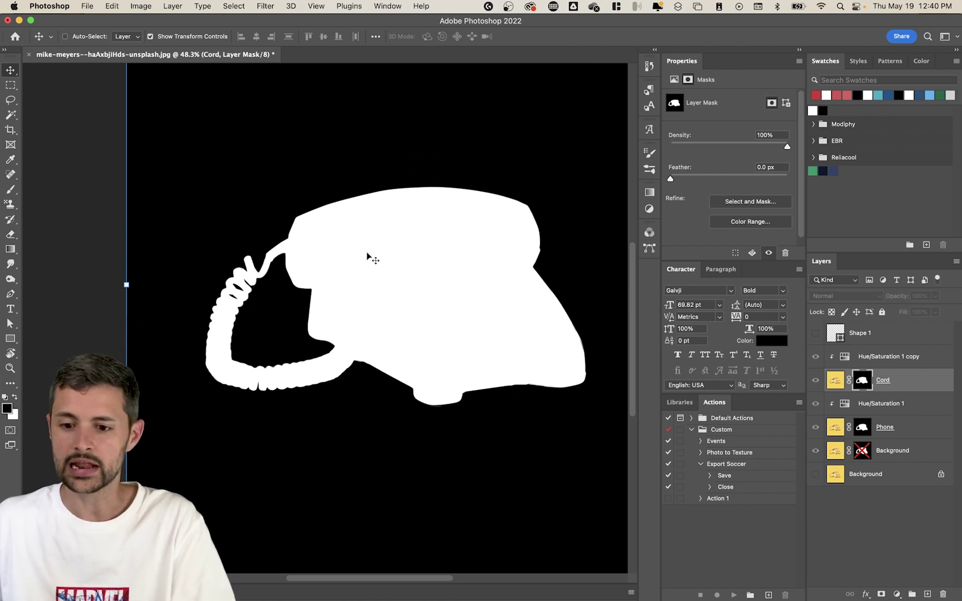
pyautogui.scroll(3, 282, 233)
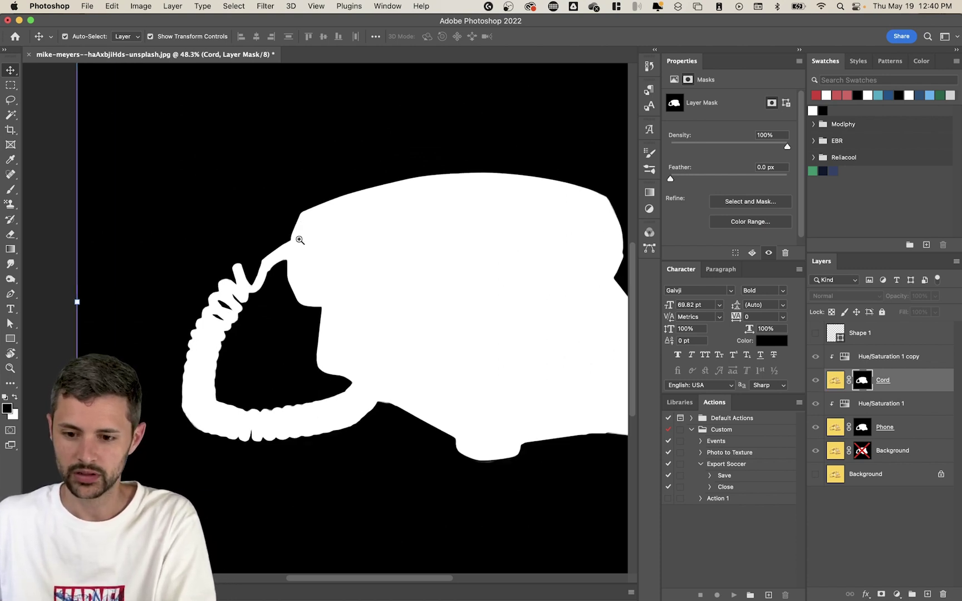
pyautogui.hscroll(2, 315, 218)
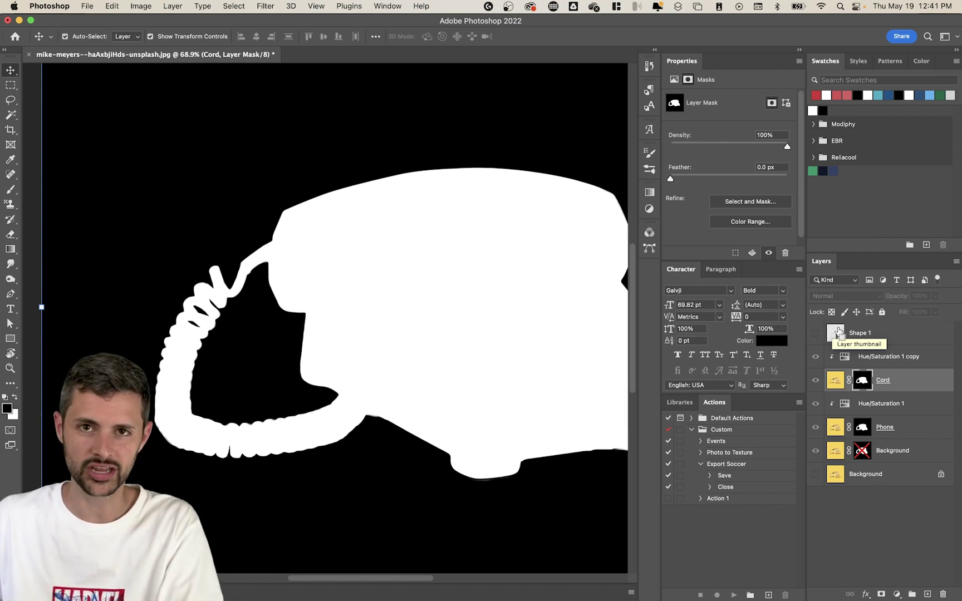
pyautogui.press('super')
pyautogui.keyDown('super'); pyautogui.click(837, 335); pyautogui.keyUp('super')
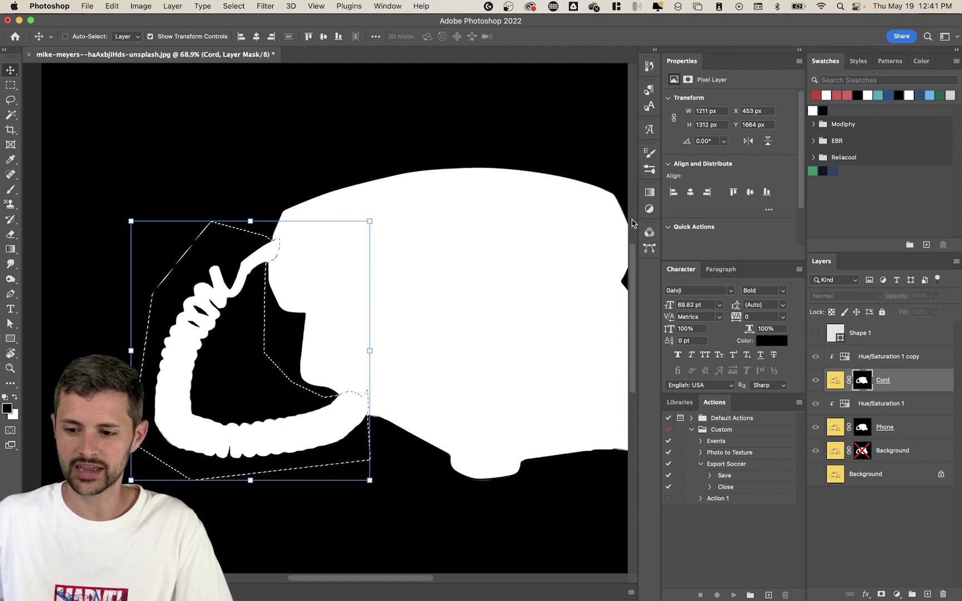
# - Invert the selection so everything except the cord is selected
pyautogui.moveTo(430, 219); pyautogui.dragTo(405, 223)
pyautogui.scroll(-3, 404, 222)
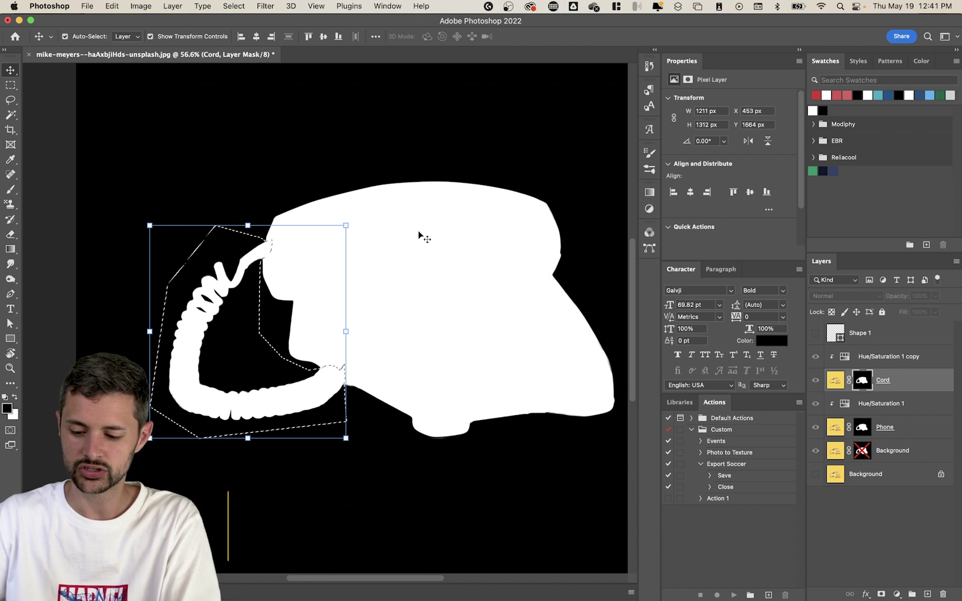
pyautogui.press('shift+super+i')
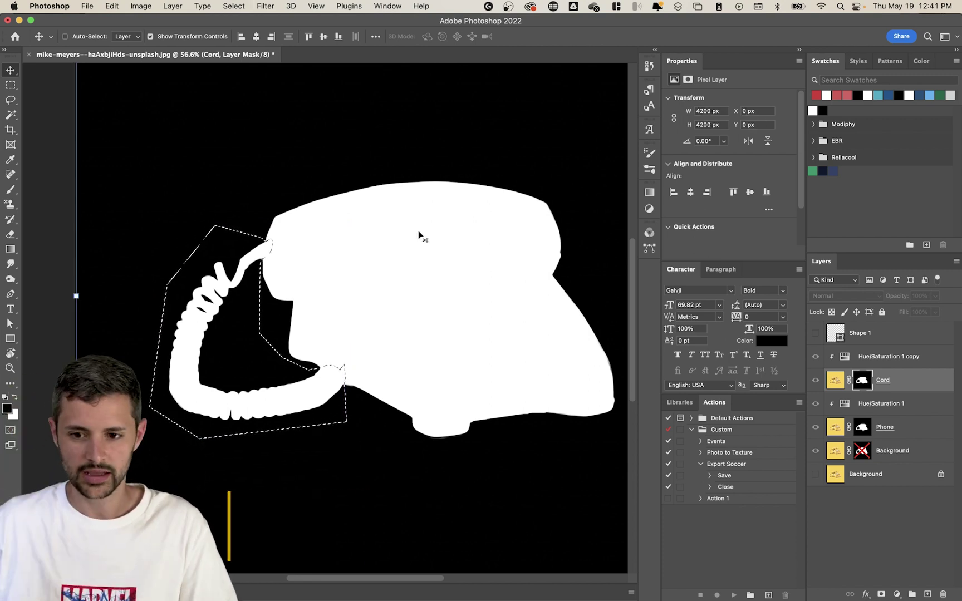
# - Fill the inverted area of the Cord mask with black, deselect, and exit mask view
pyautogui.click(120, 6)
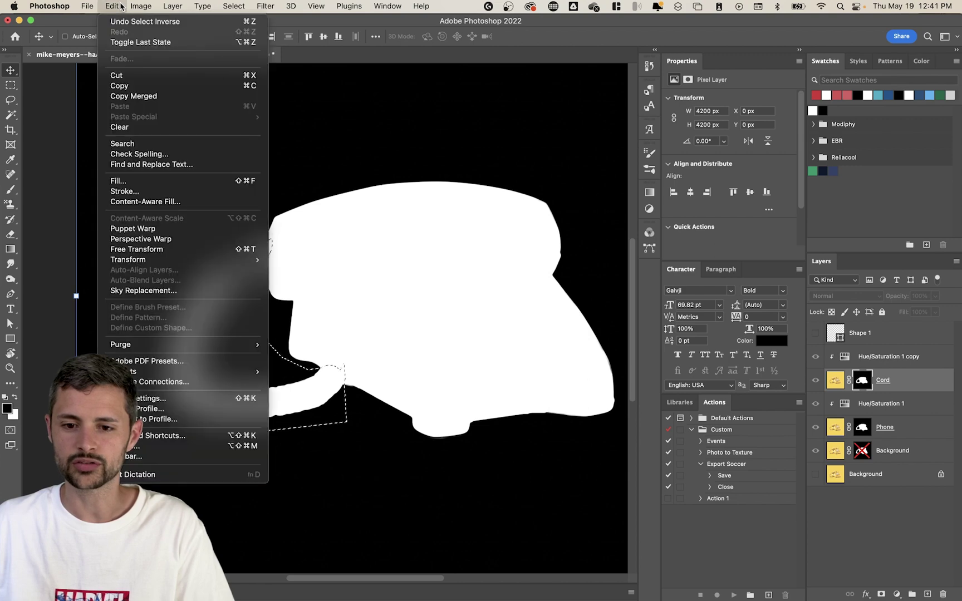
pyautogui.click(151, 180)
pyautogui.click(464, 255)
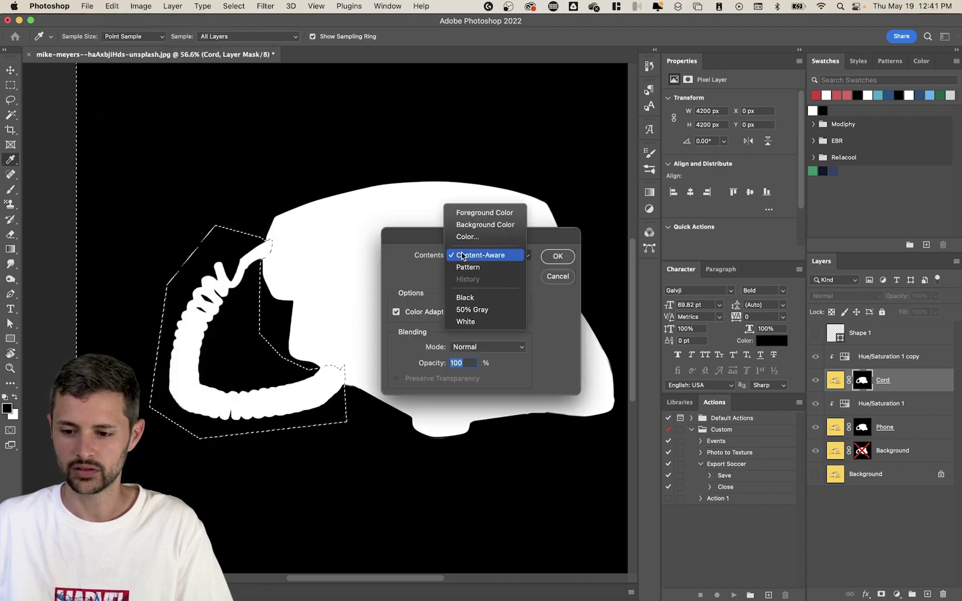
pyautogui.click(474, 213)
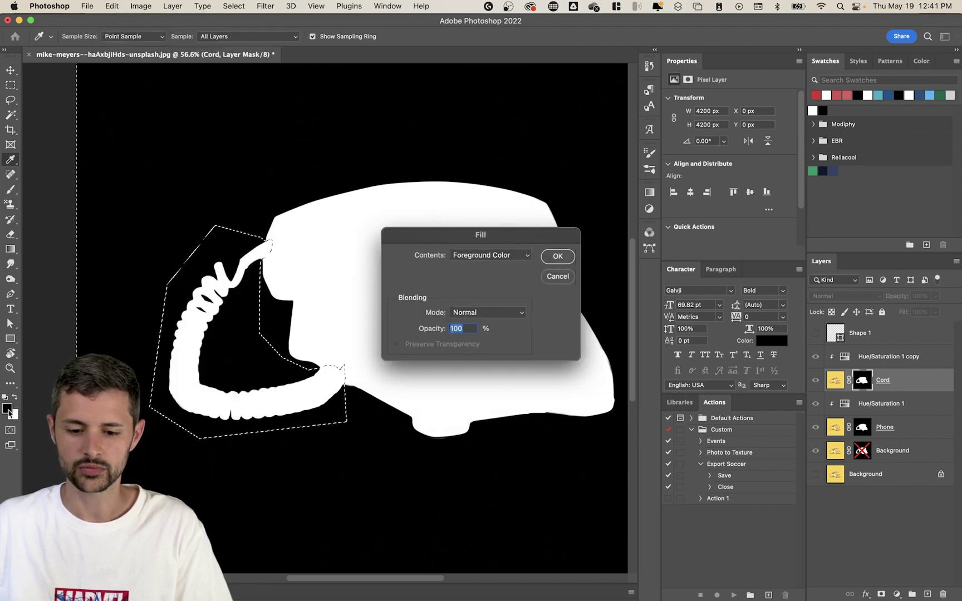
pyautogui.click(560, 256)
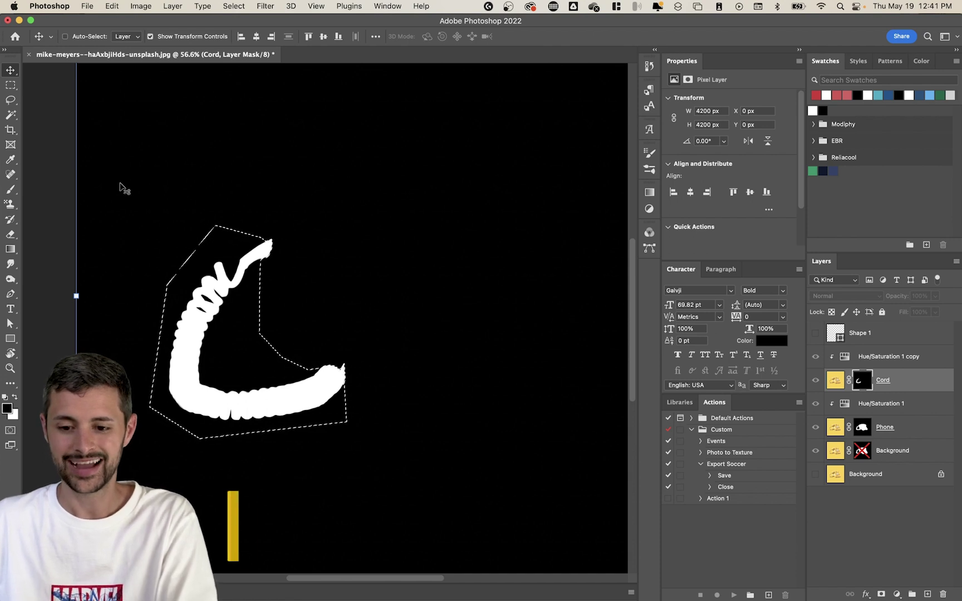
pyautogui.press('super+d')
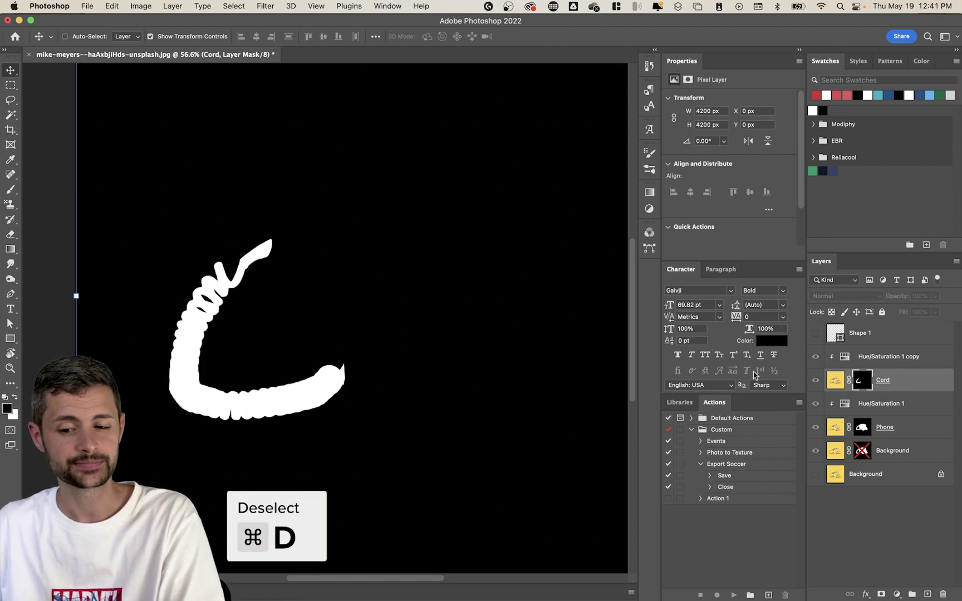
pyautogui.click(900, 516)
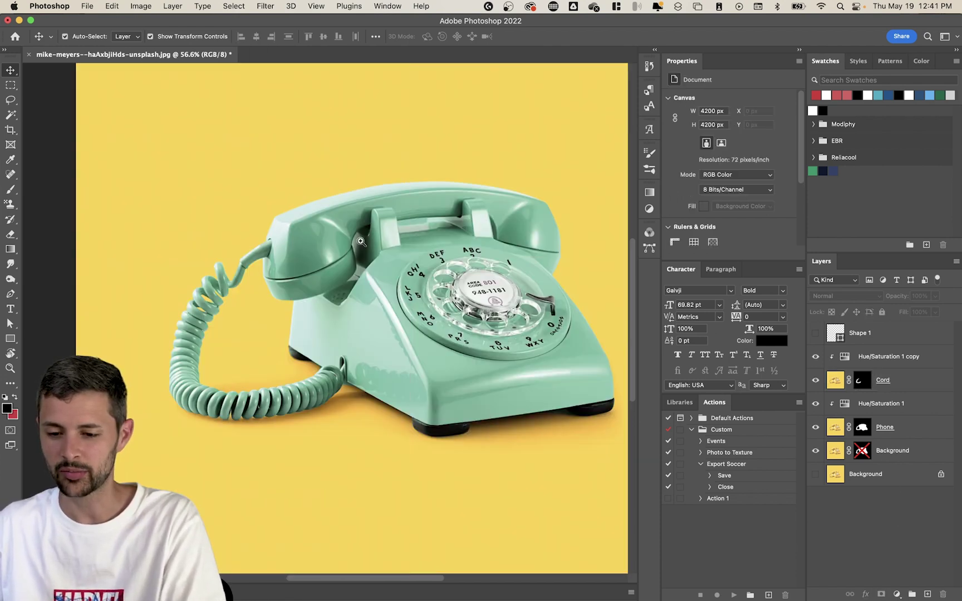
# - Colorize Hue/Saturation 1 copy at Hue 0, Saturation 78 so the cord turns red
pyautogui.scroll(-5, 360, 242)
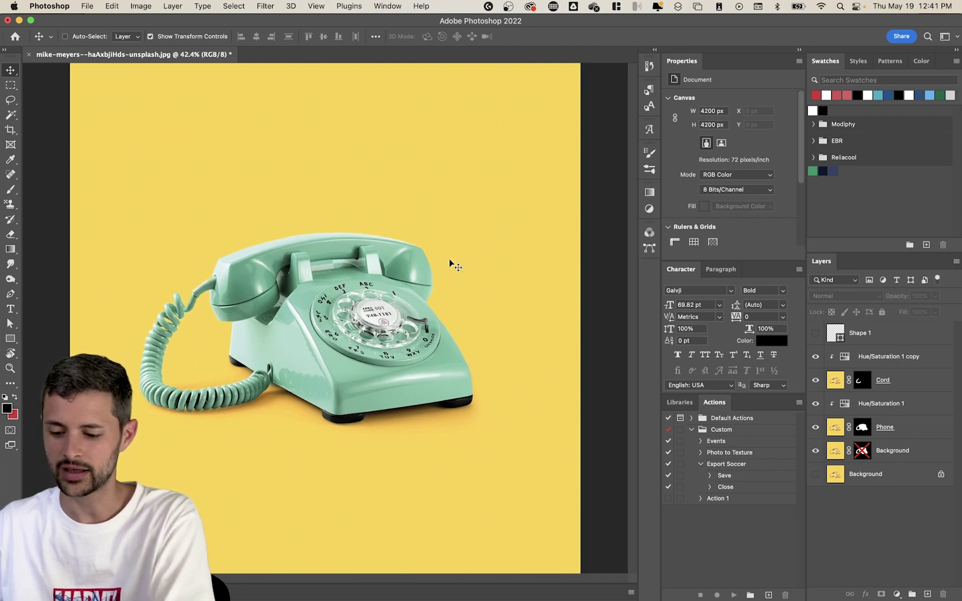
pyautogui.click(843, 354)
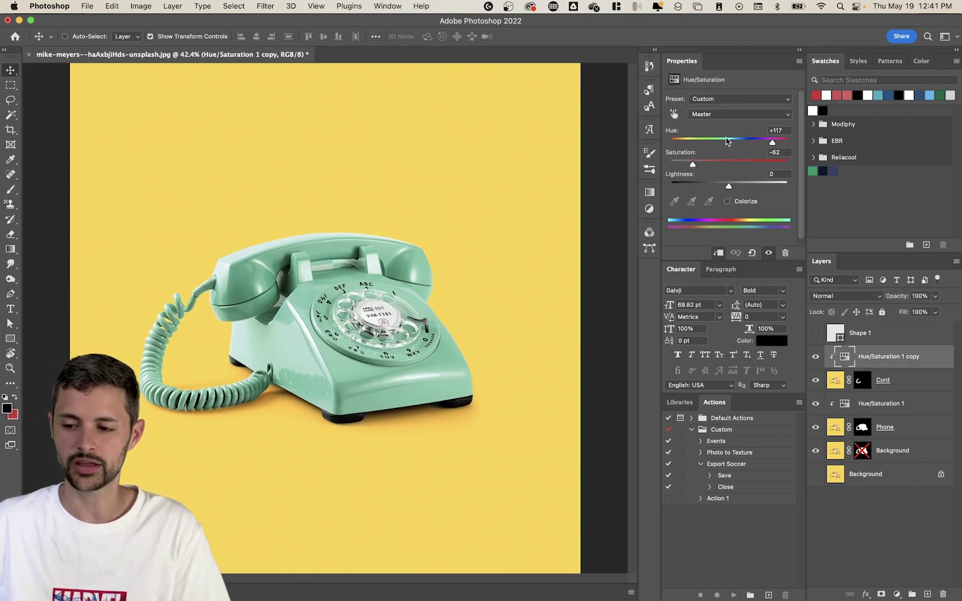
pyautogui.click(726, 202)
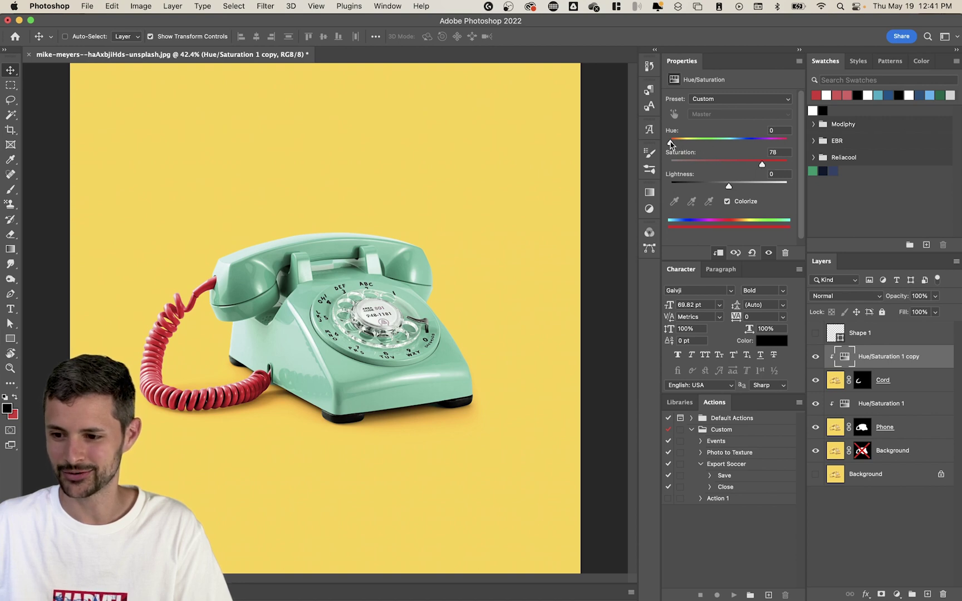
pyautogui.moveTo(671, 144); pyautogui.dragTo(673, 144)
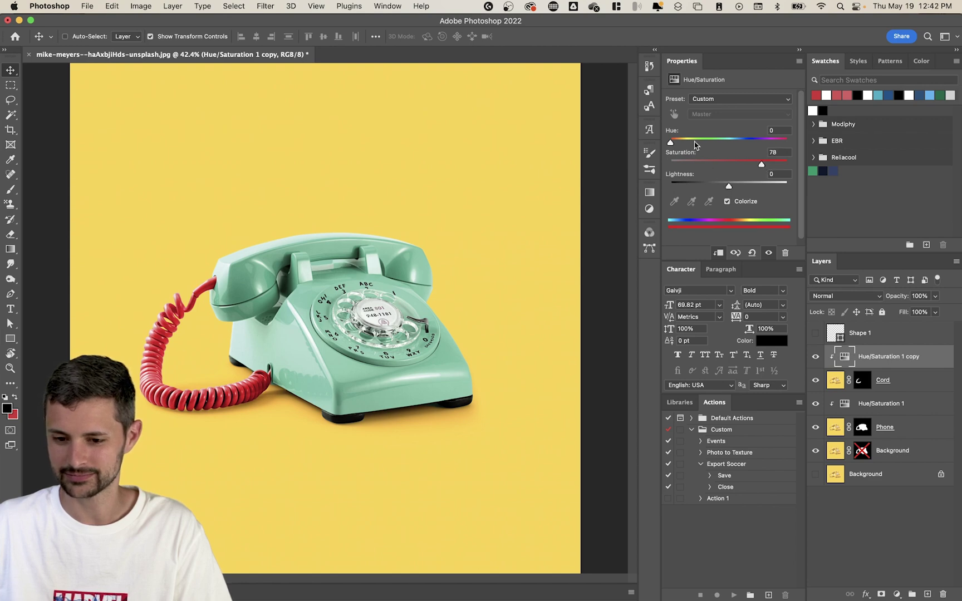
pyautogui.moveTo(671, 143); pyautogui.dragTo(778, 144)
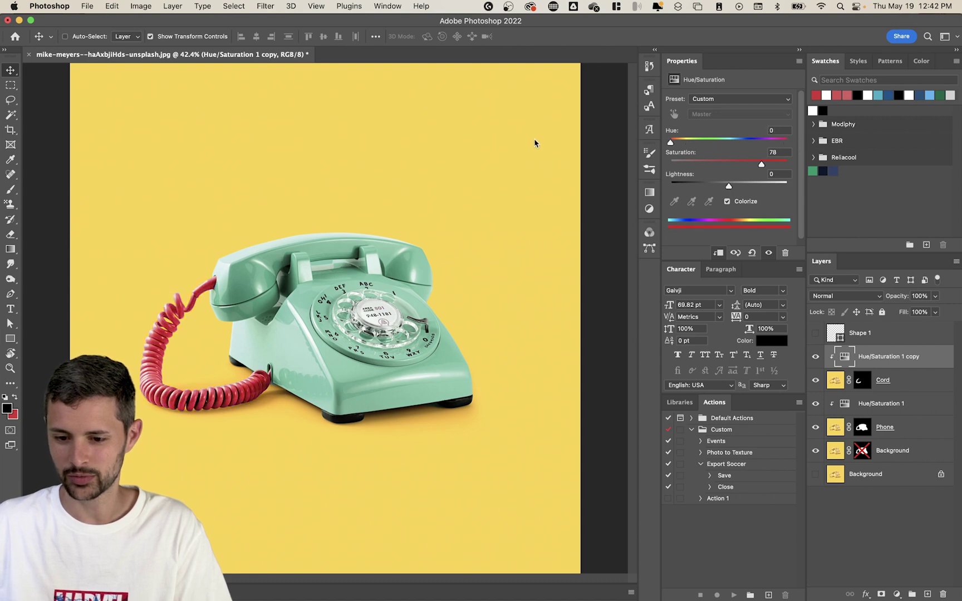
# - Delete the hidden Shape 1 outline layer and deselect all layers
pyautogui.click(883, 541)
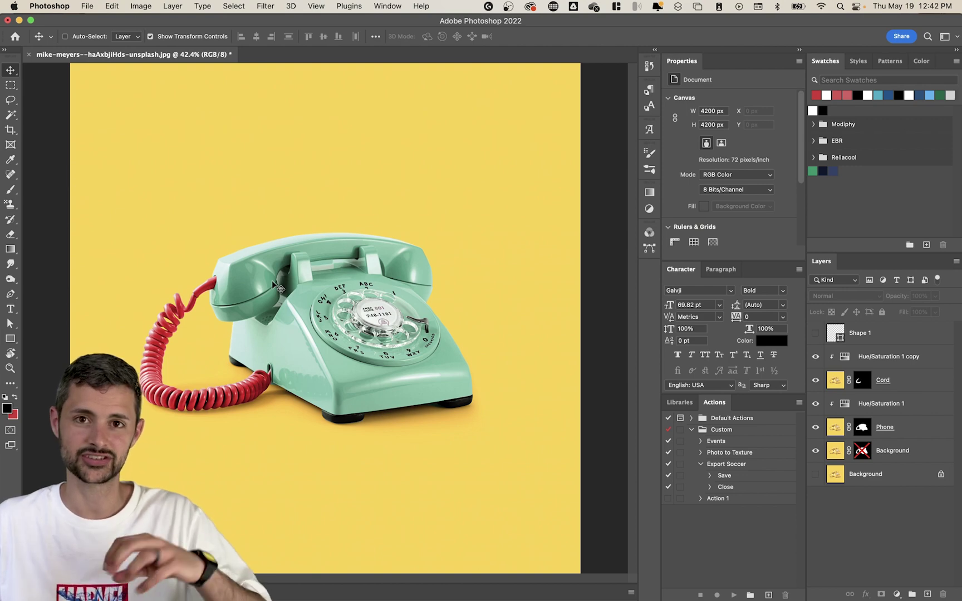
pyautogui.keyDown('alt'); pyautogui.keyDown('super'); pyautogui.click(363, 256); pyautogui.keyUp('super'); pyautogui.keyUp('alt')
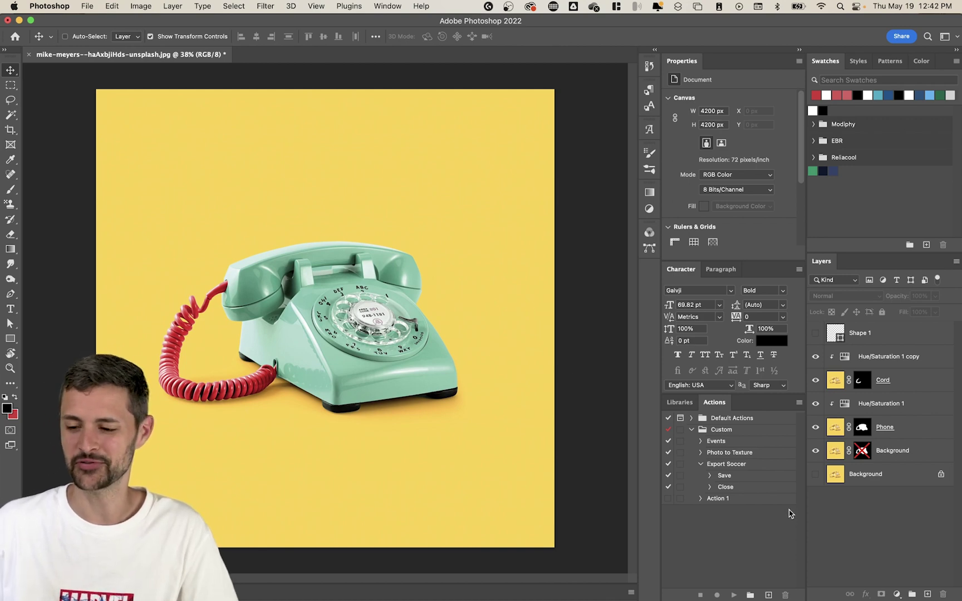
pyautogui.click(894, 333)
pyautogui.press('Delete')
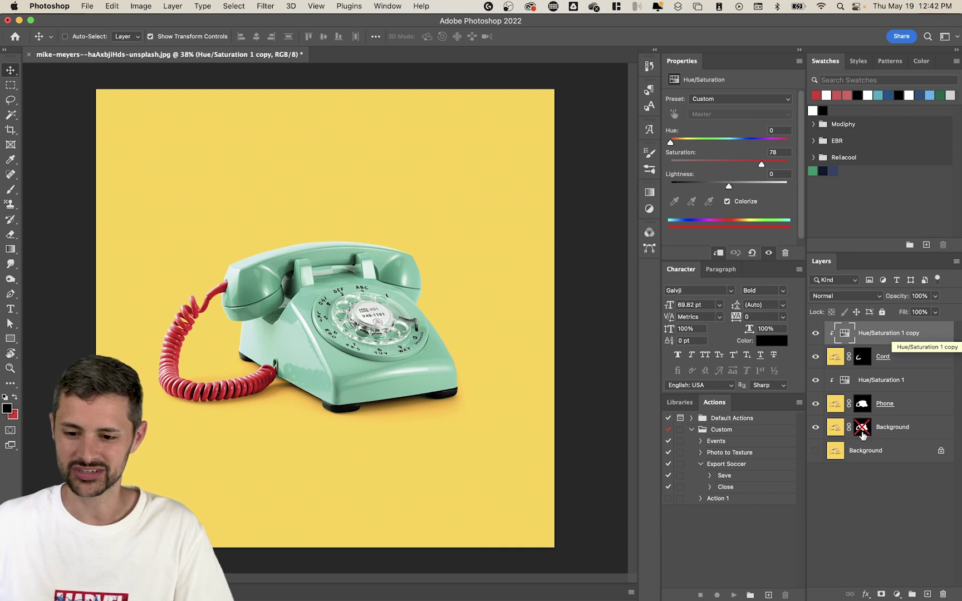
pyautogui.click(882, 520)
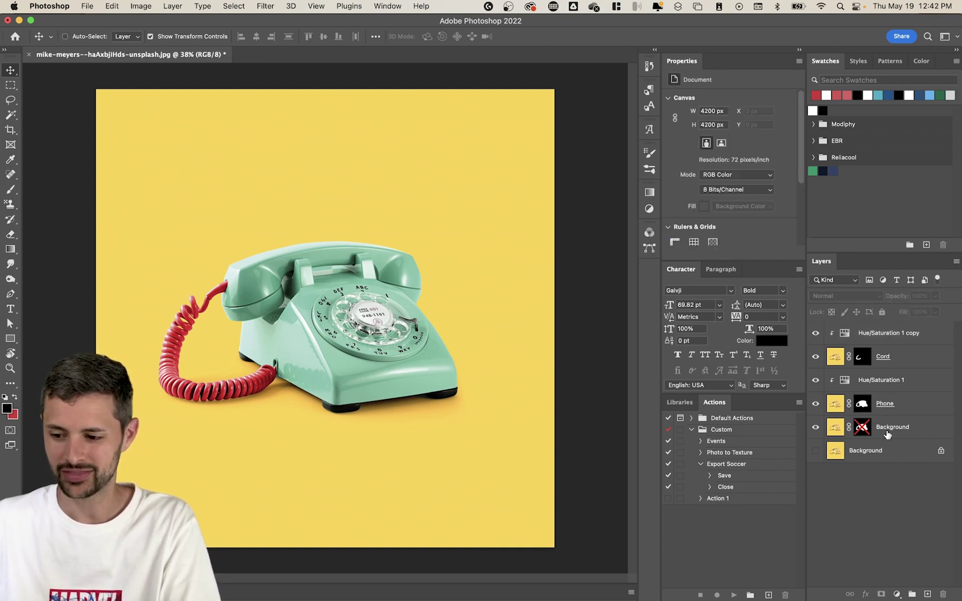